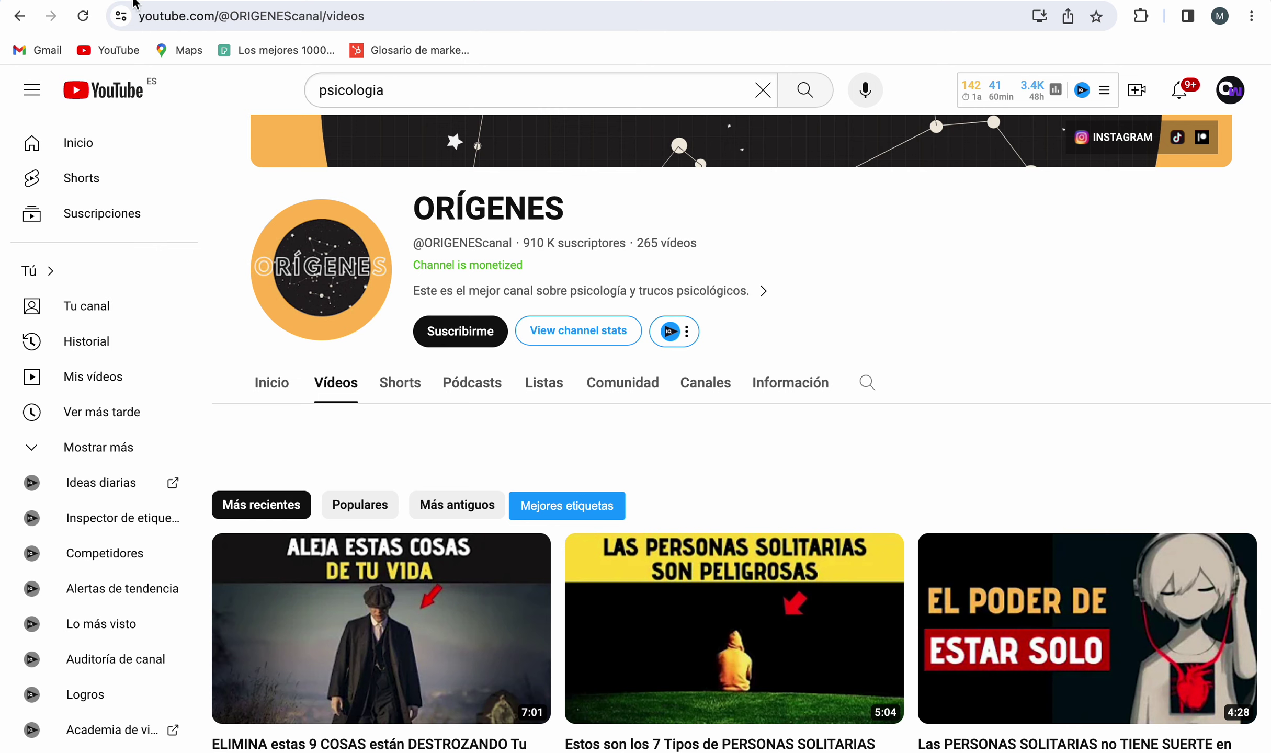
# Step: Sort the videos of the ORÍGENES channel by Populares
pyautogui.scroll(-1, 521, 385)
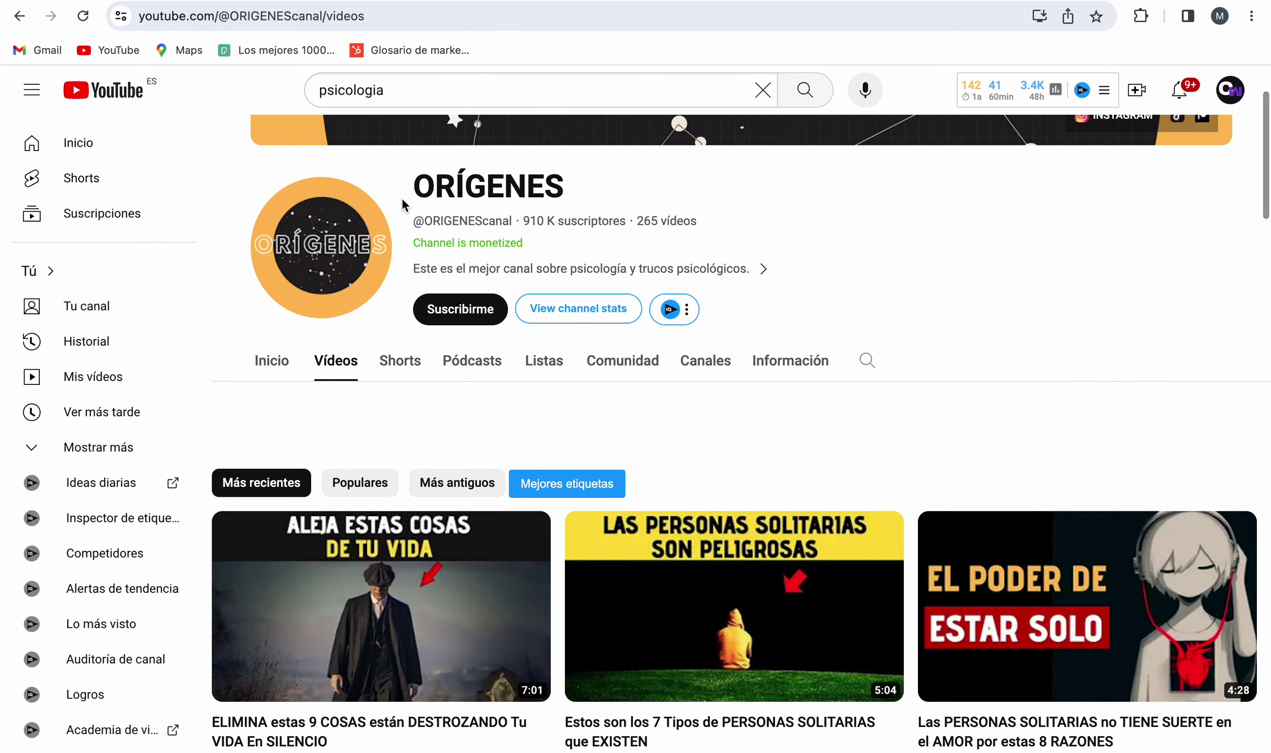
pyautogui.moveTo(410, 196); pyautogui.dragTo(639, 184)
pyautogui.click(639, 183)
pyautogui.scroll(-4, 638, 183)
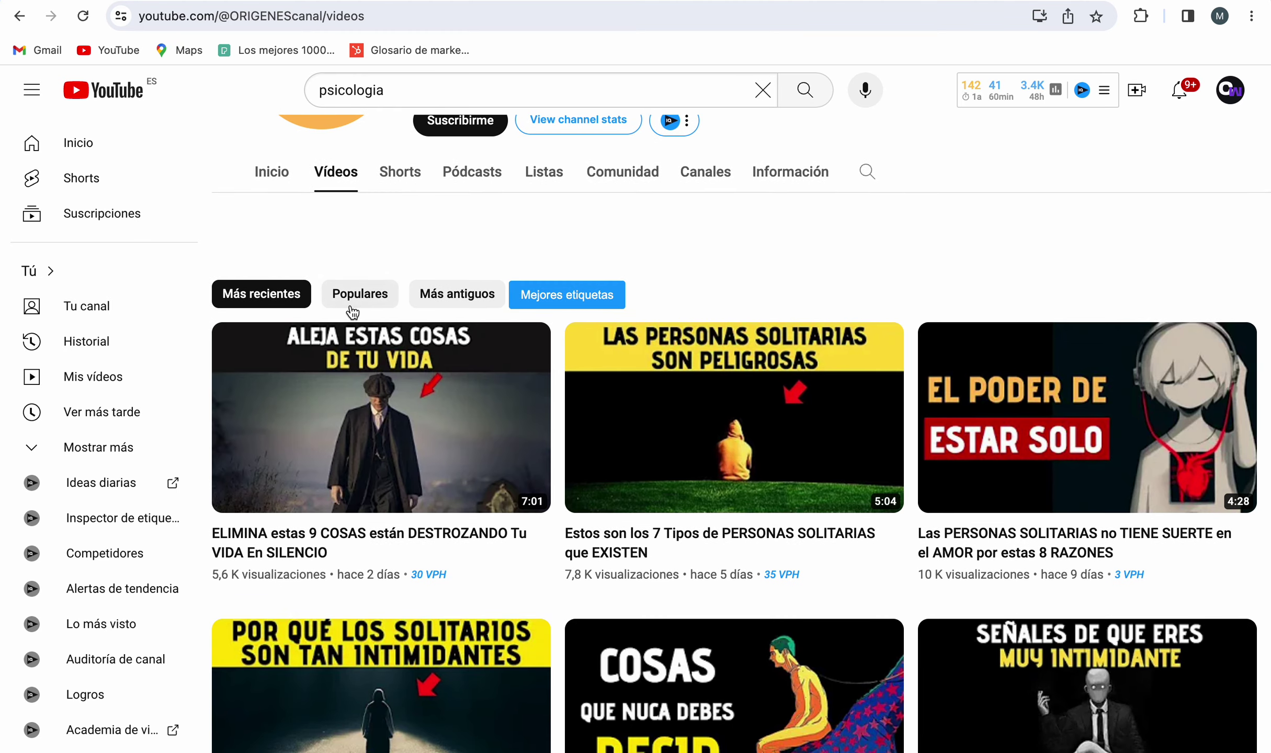
pyautogui.click(351, 305)
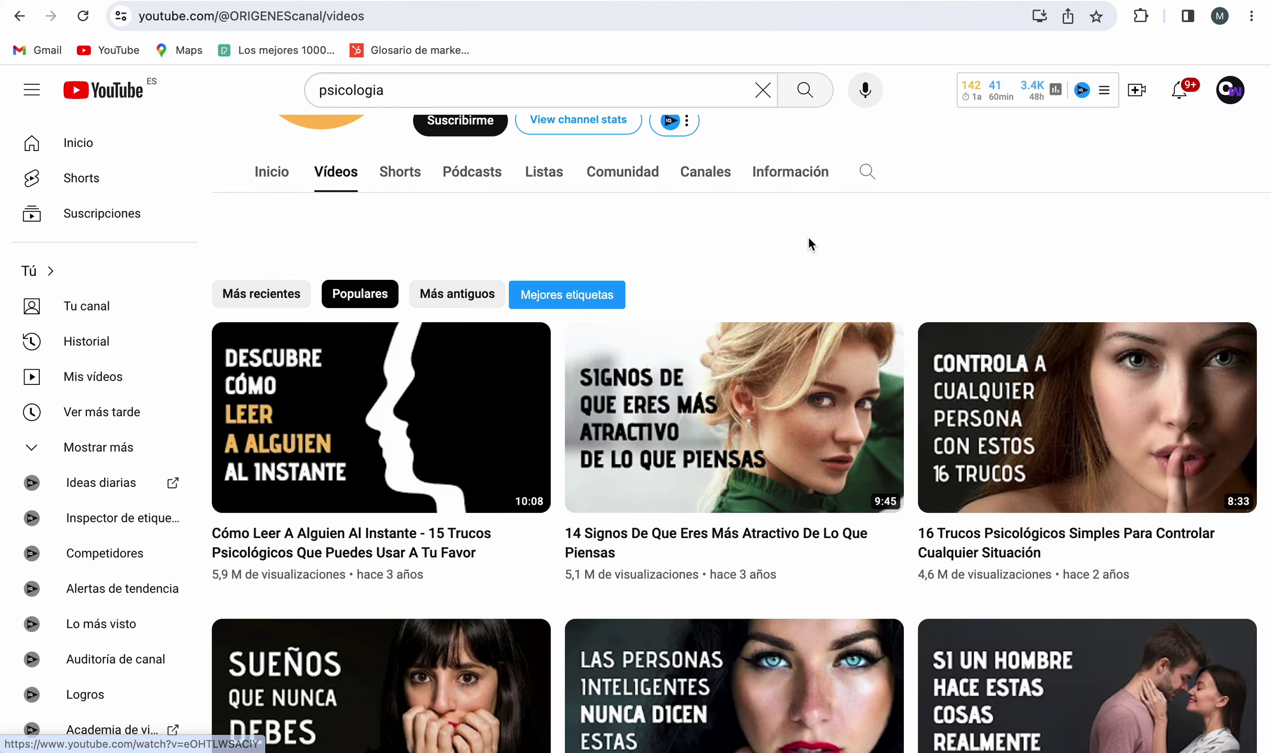
# Step: Look through the channel's popular videos and open "Cómo Leer A Alguien Al Instante - 15 Trucos Psicológicos Que Puedes Usar A Tu Favor"
pyautogui.scroll(-1, 808, 238)
pyautogui.scroll(-2, 638, 517)
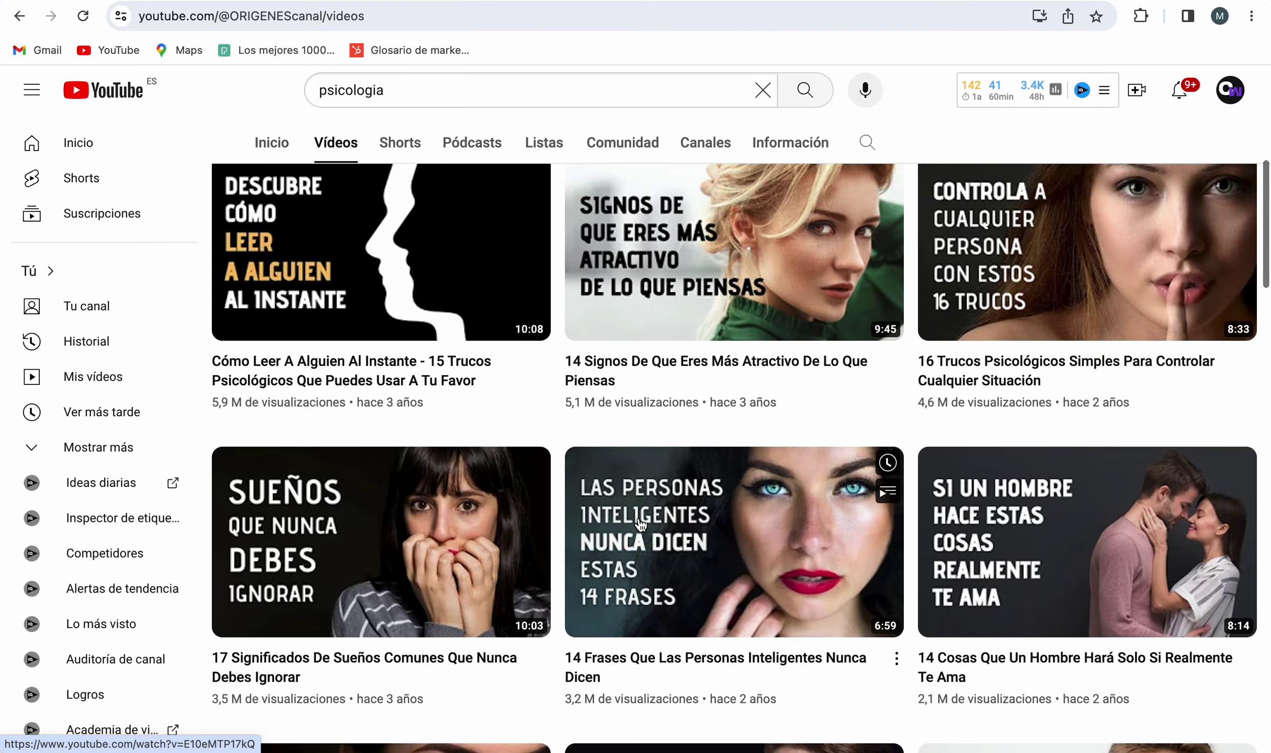
pyautogui.scroll(-1, 797, 487)
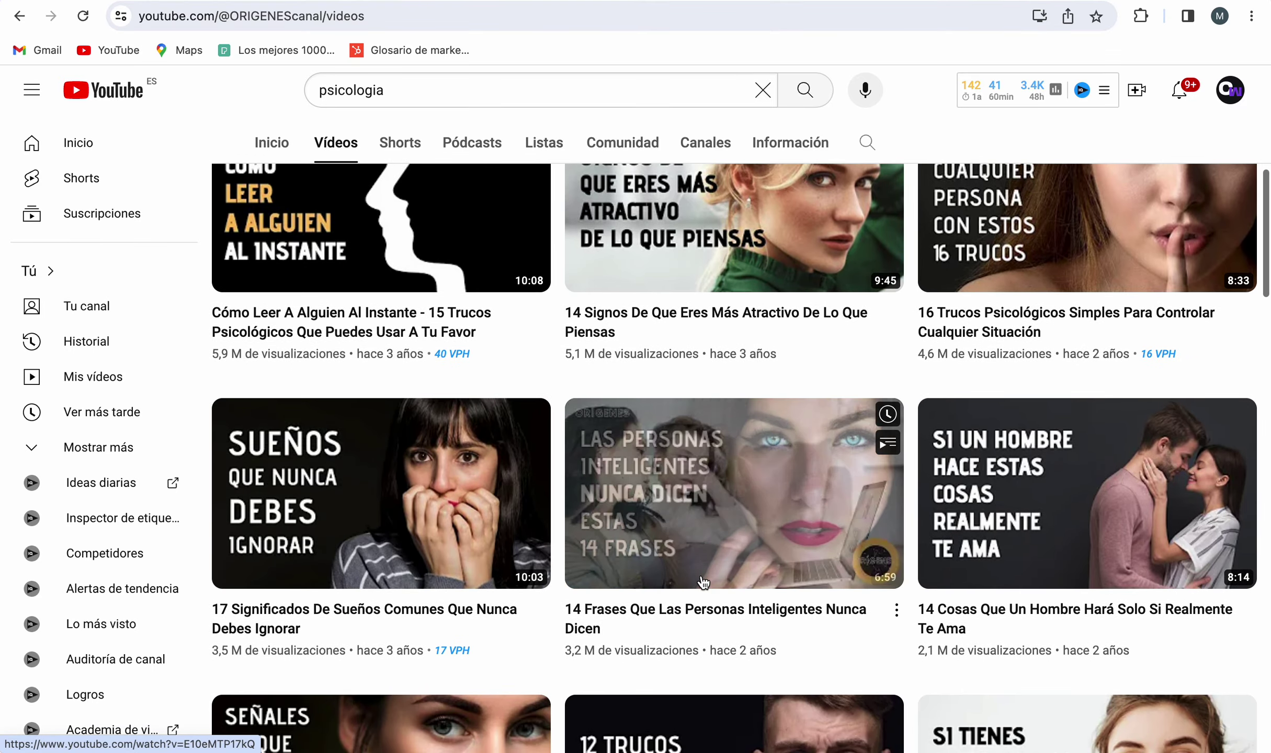
pyautogui.scroll(-1, 653, 487)
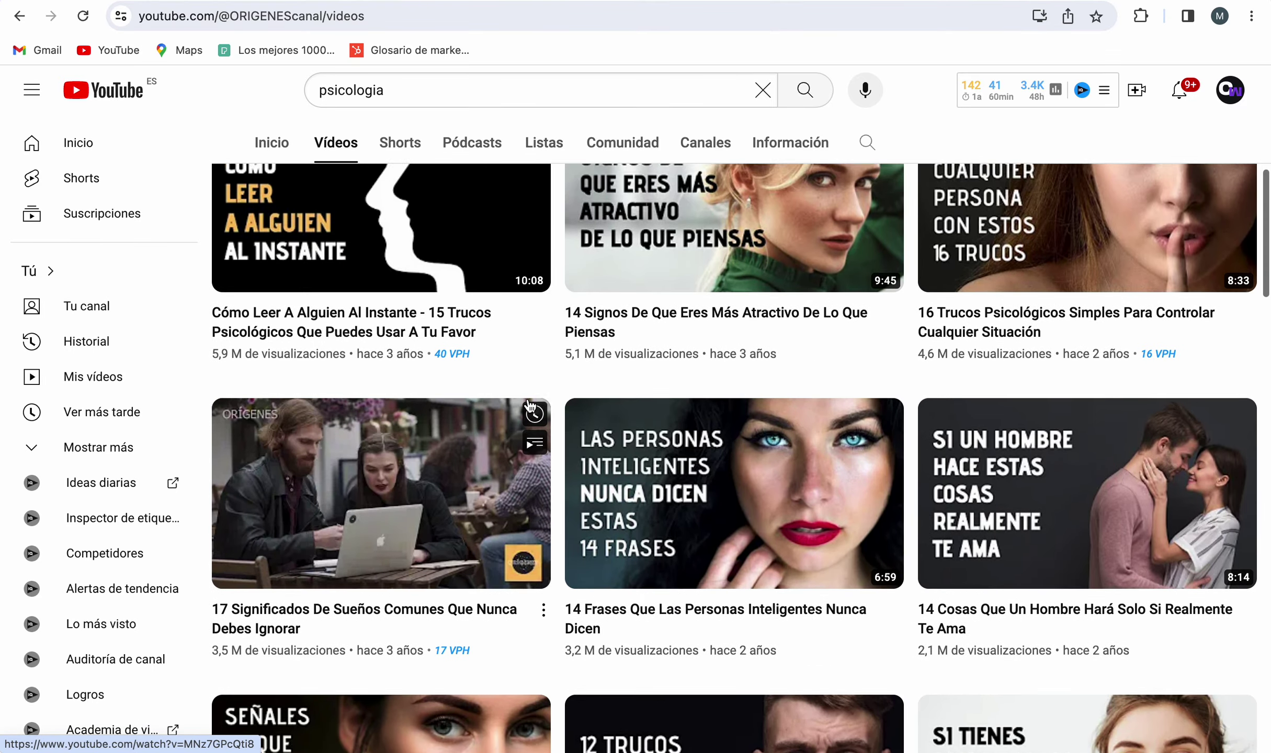
pyautogui.scroll(2, 512, 409)
pyautogui.click(463, 385)
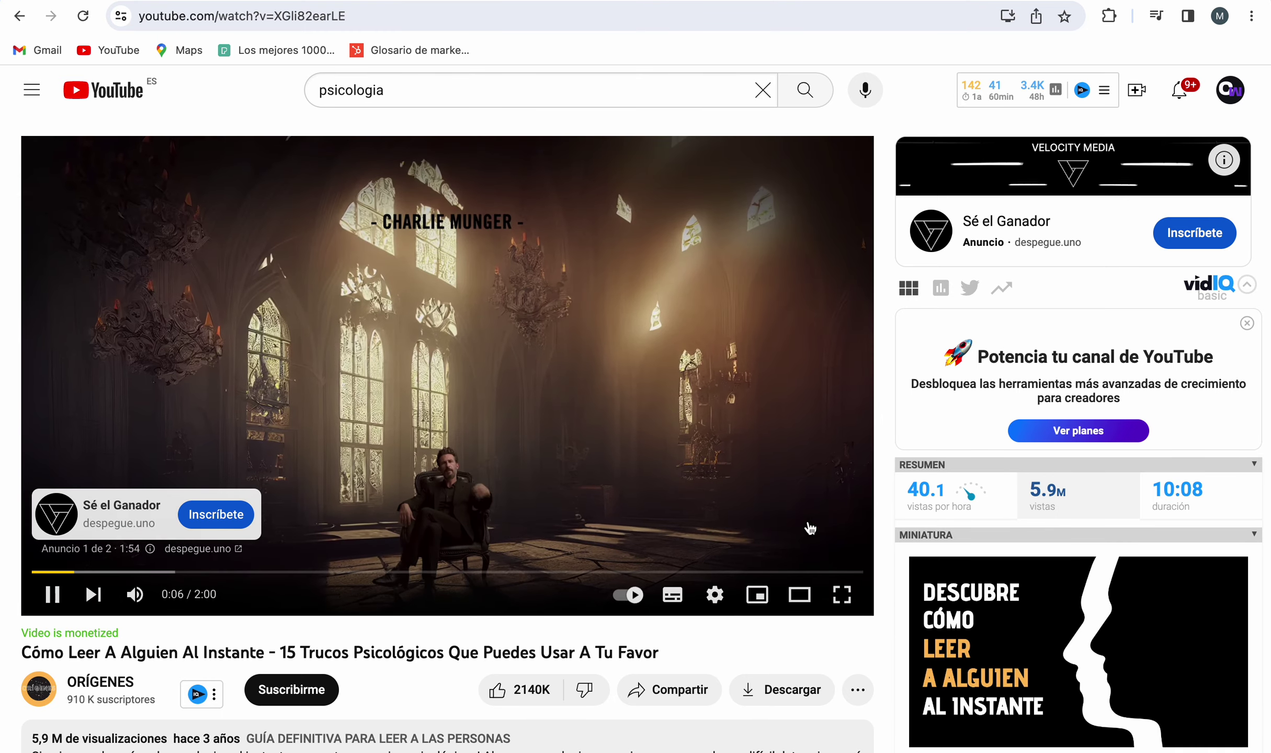
# Step: Skip the ad and sample scenes along the video up to the Zapatos chapter at 7:13, leaving playback paused
pyautogui.click(808, 521)
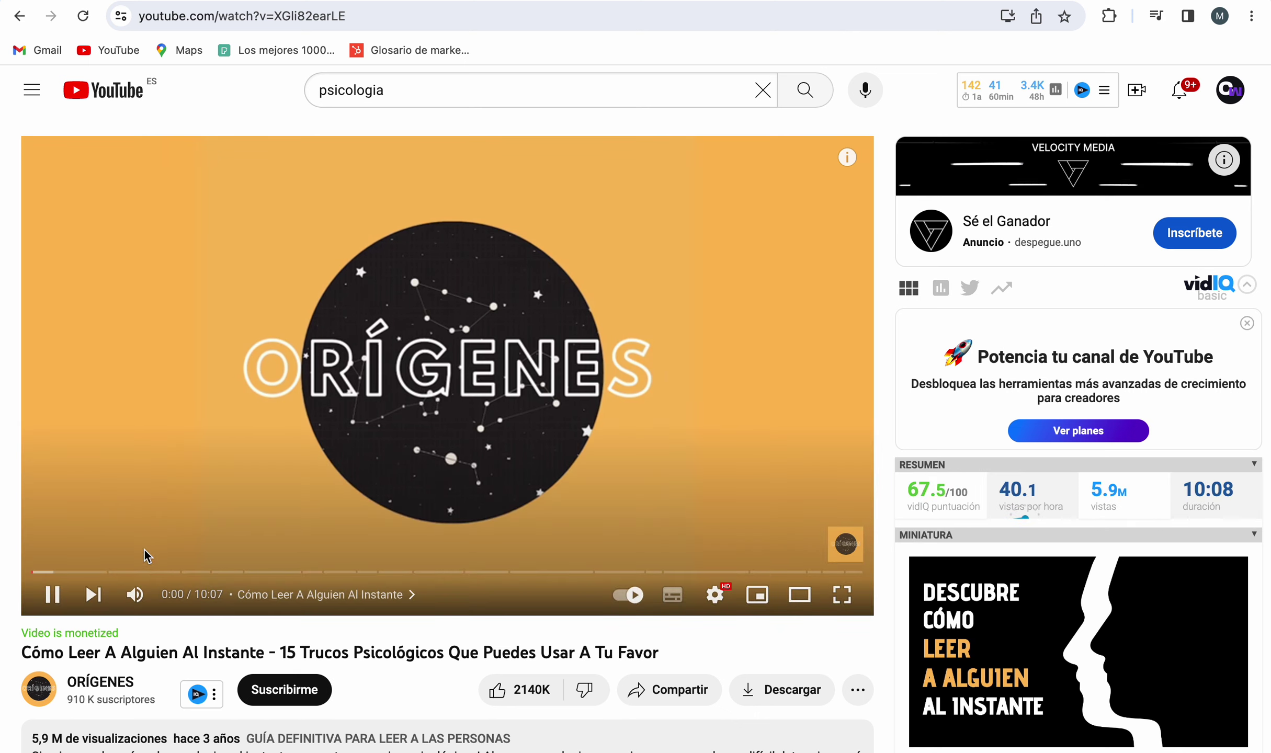
pyautogui.click(99, 571)
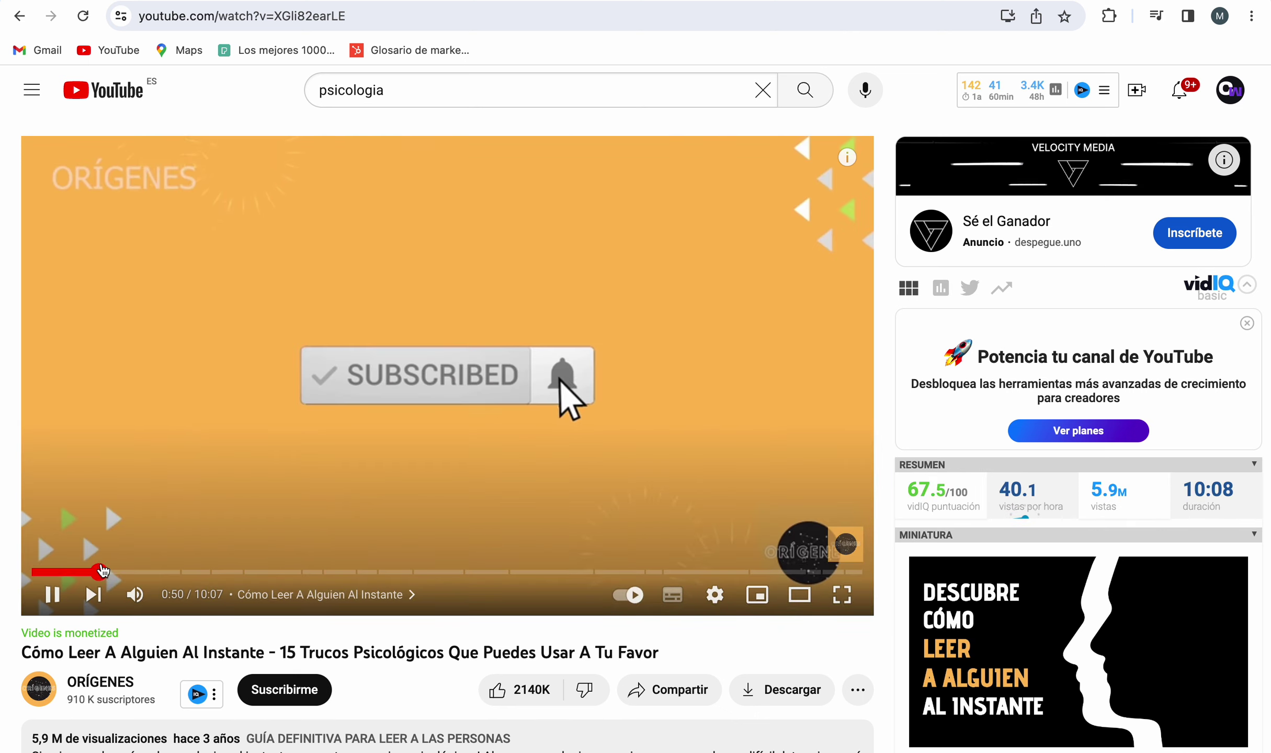
pyautogui.click(160, 571)
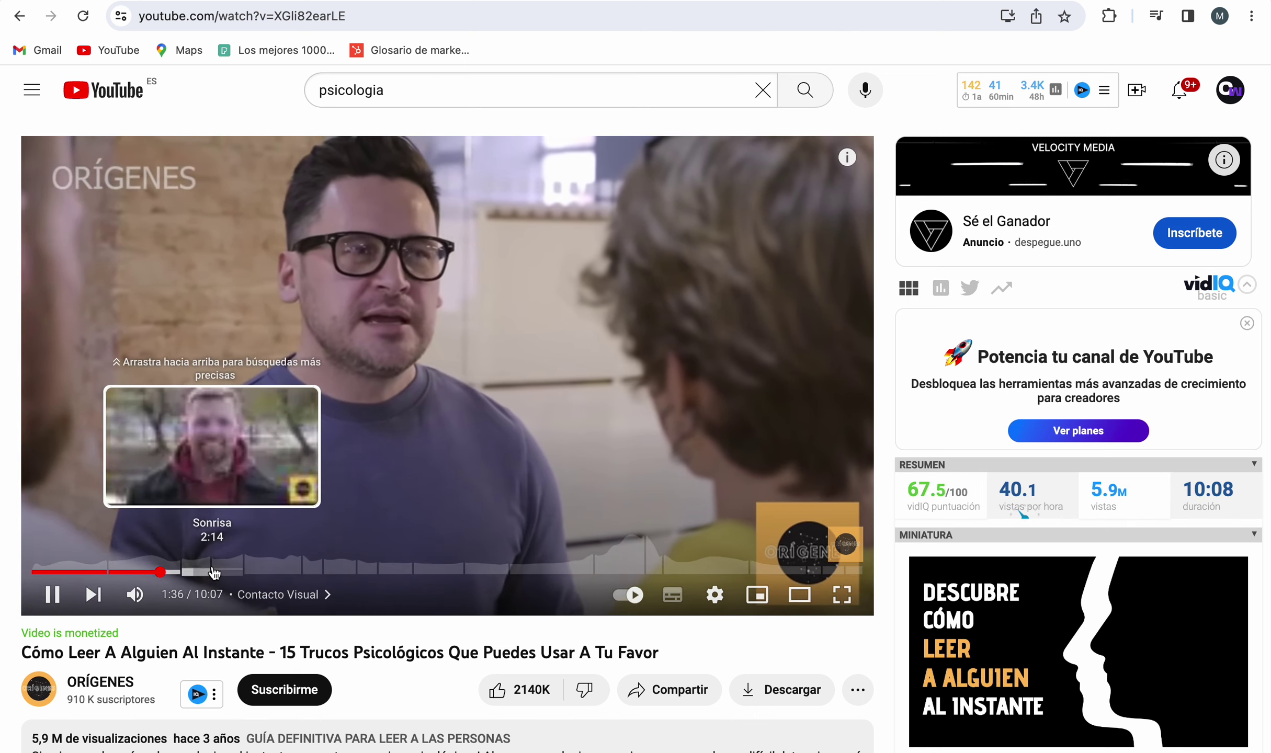
pyautogui.click(214, 572)
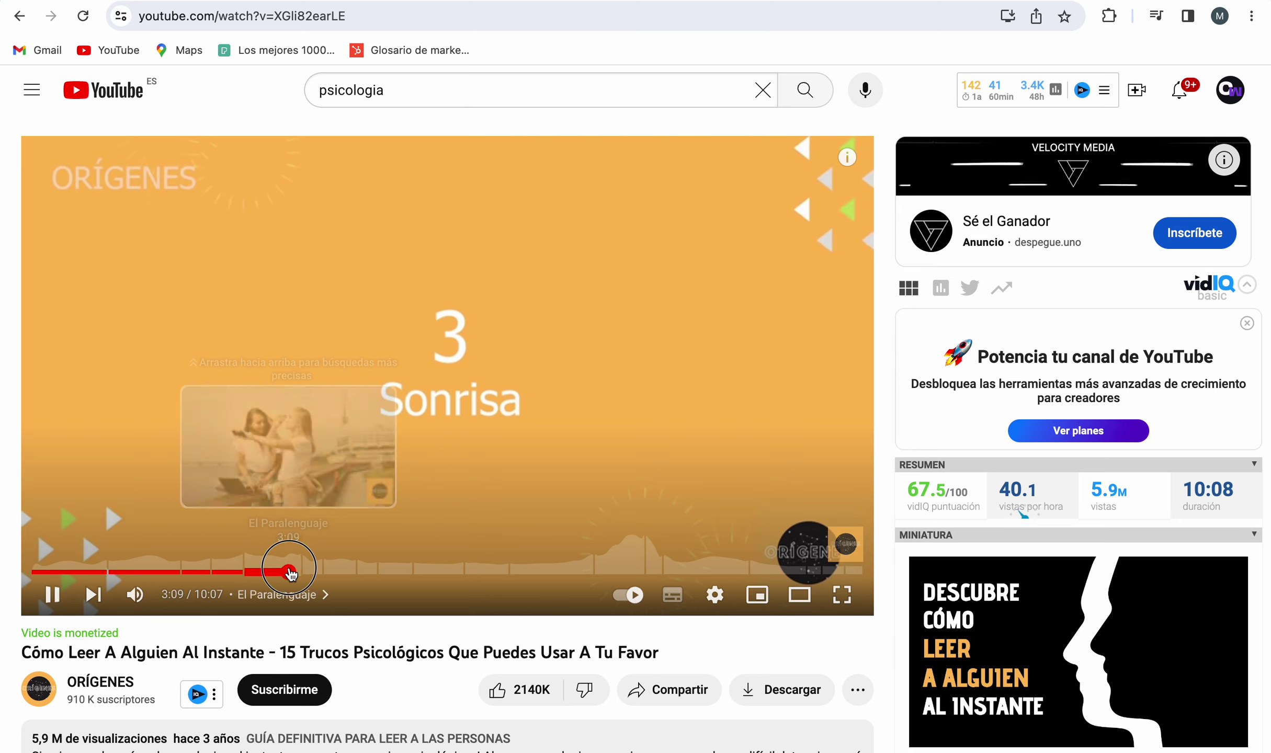
pyautogui.click(291, 571)
pyautogui.click(345, 571)
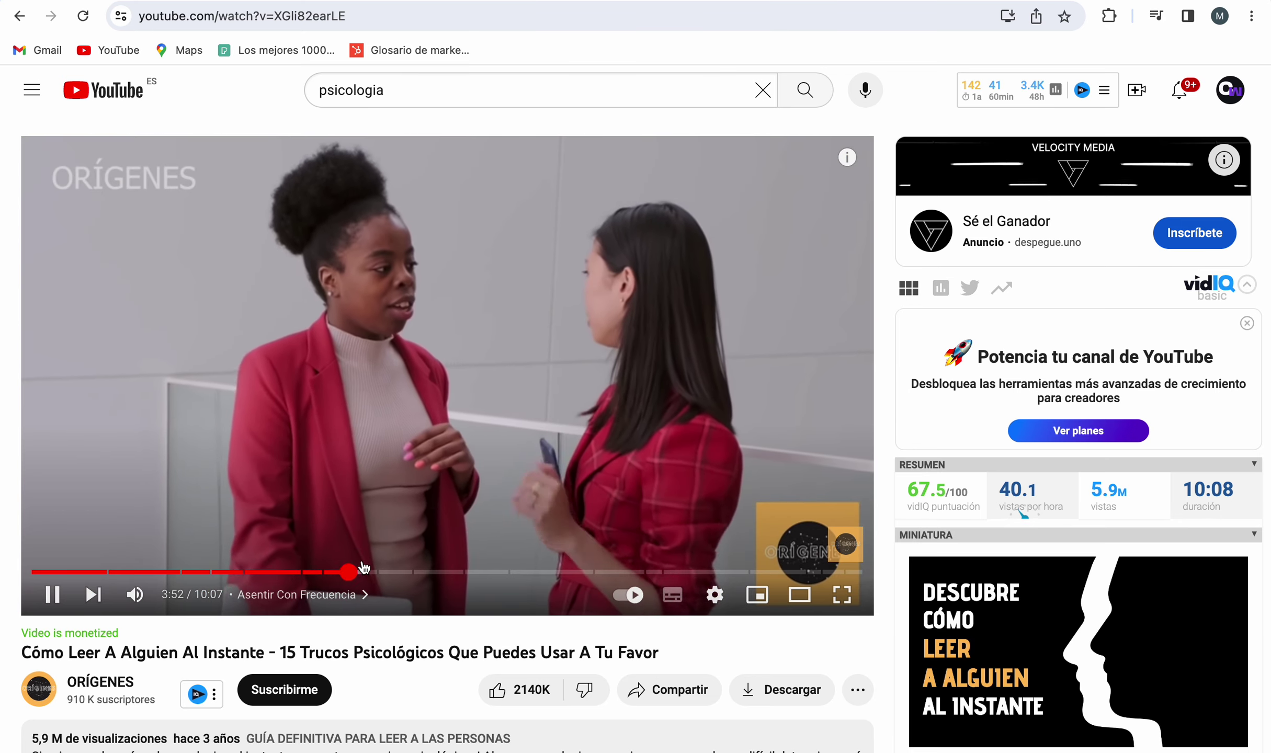
pyautogui.click(413, 571)
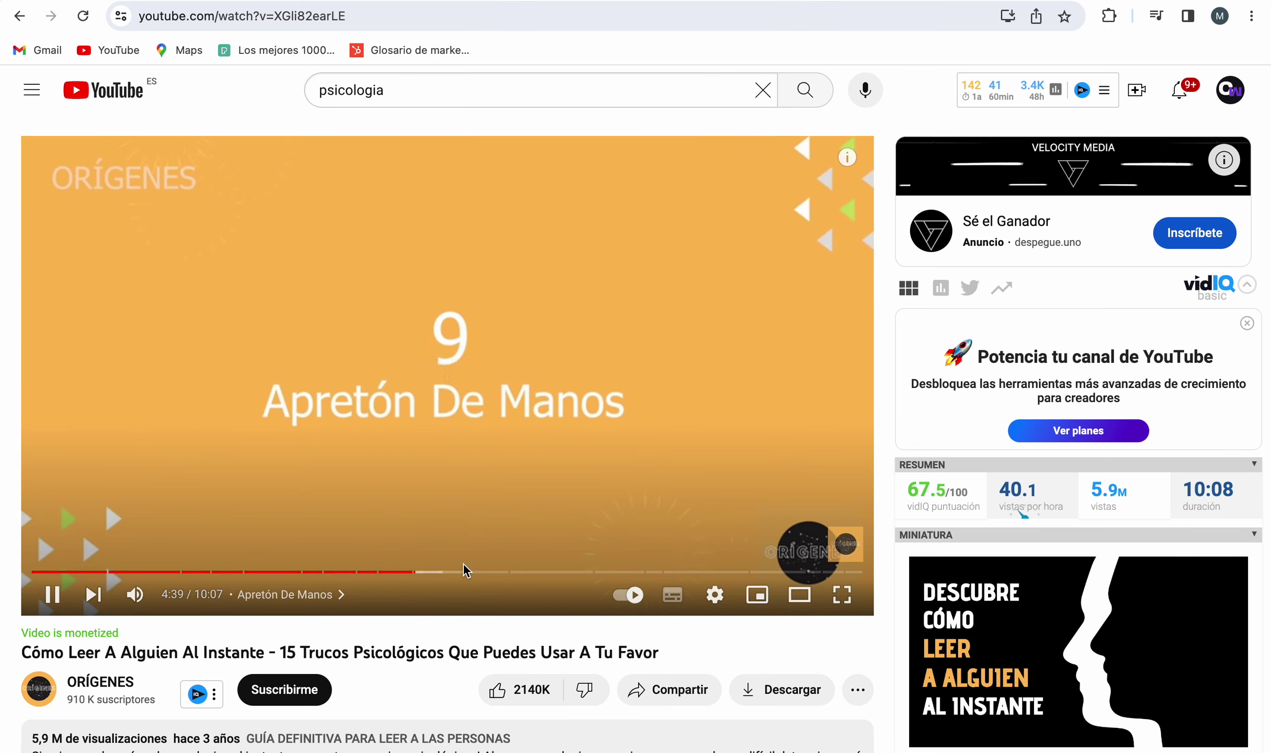
pyautogui.press('k')
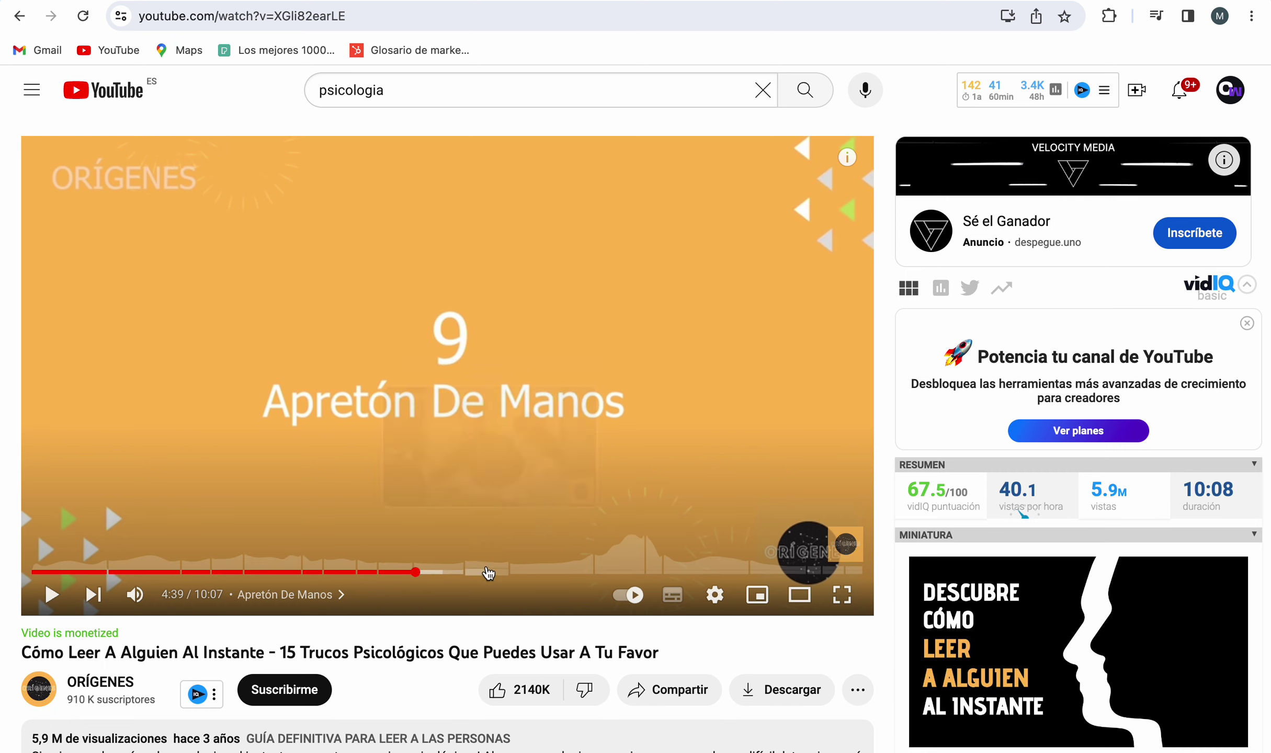
pyautogui.click(463, 573)
pyautogui.moveTo(463, 574); pyautogui.dragTo(591, 545)
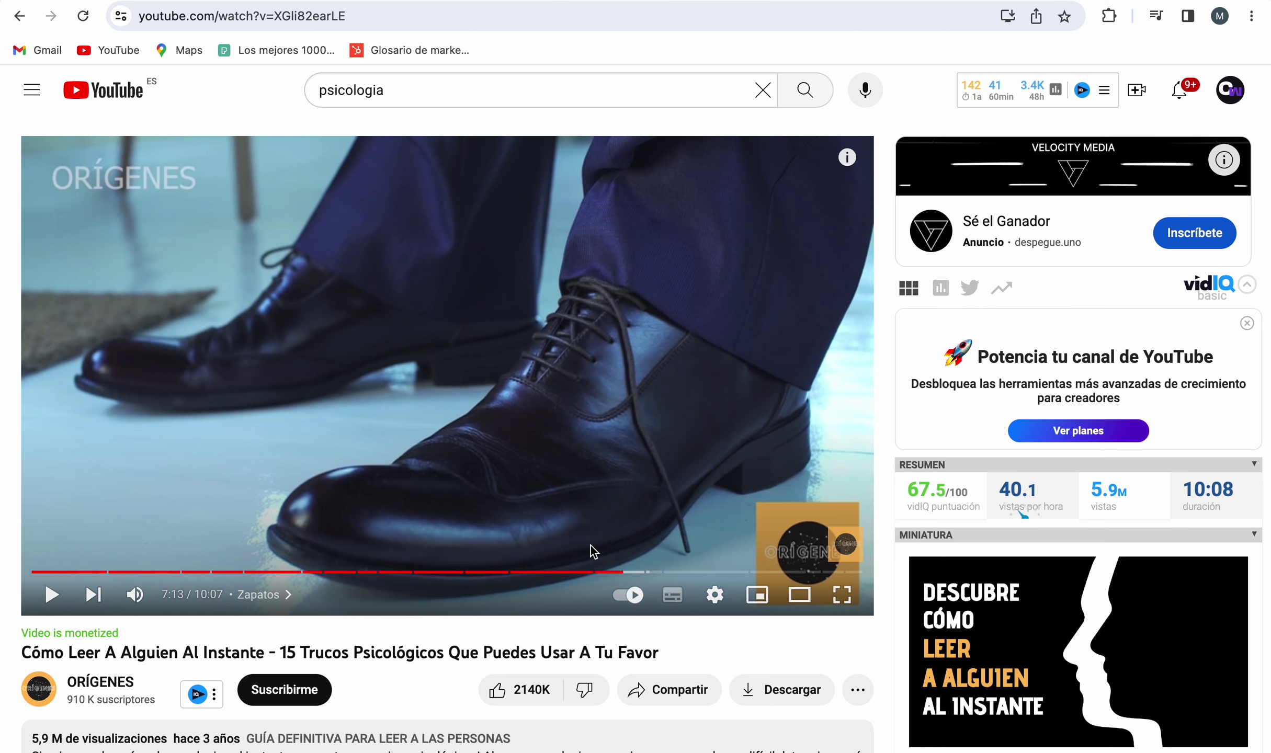
# Step: Copy the full title of the video
pyautogui.scroll(-1, 614, 510)
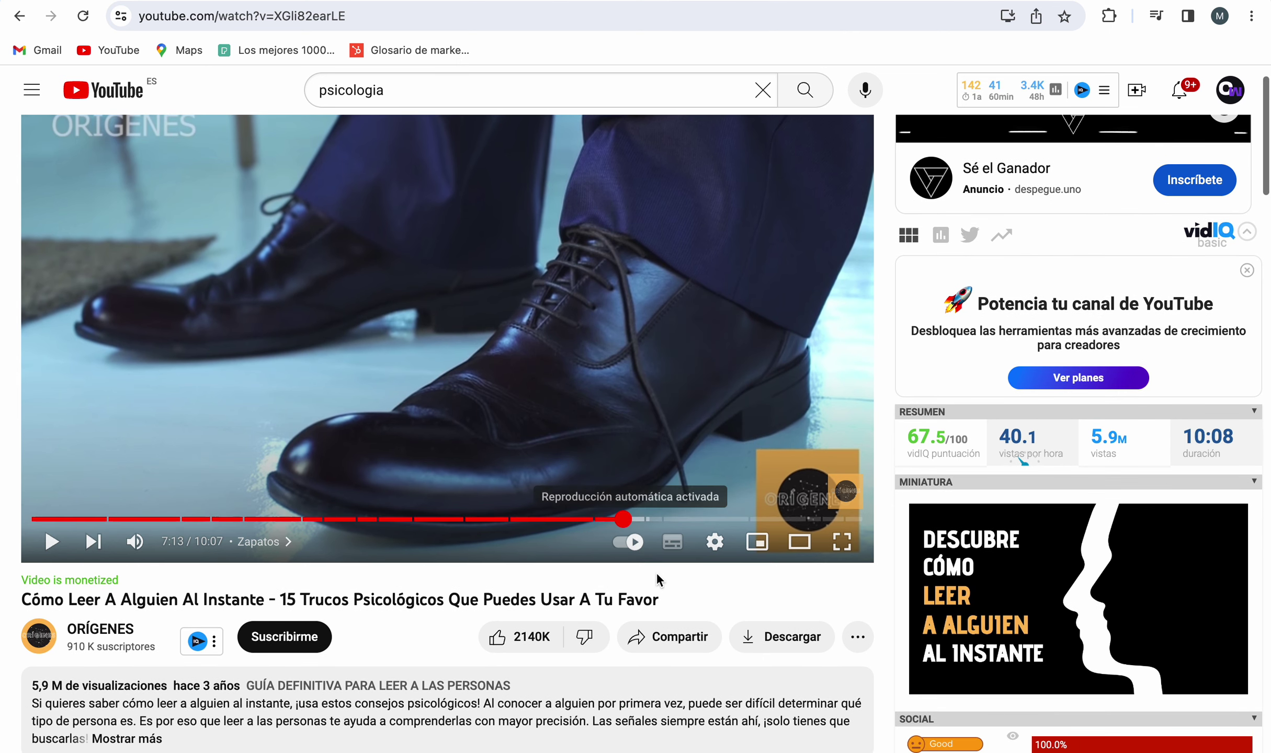
pyautogui.moveTo(664, 598); pyautogui.dragTo(94, 594)
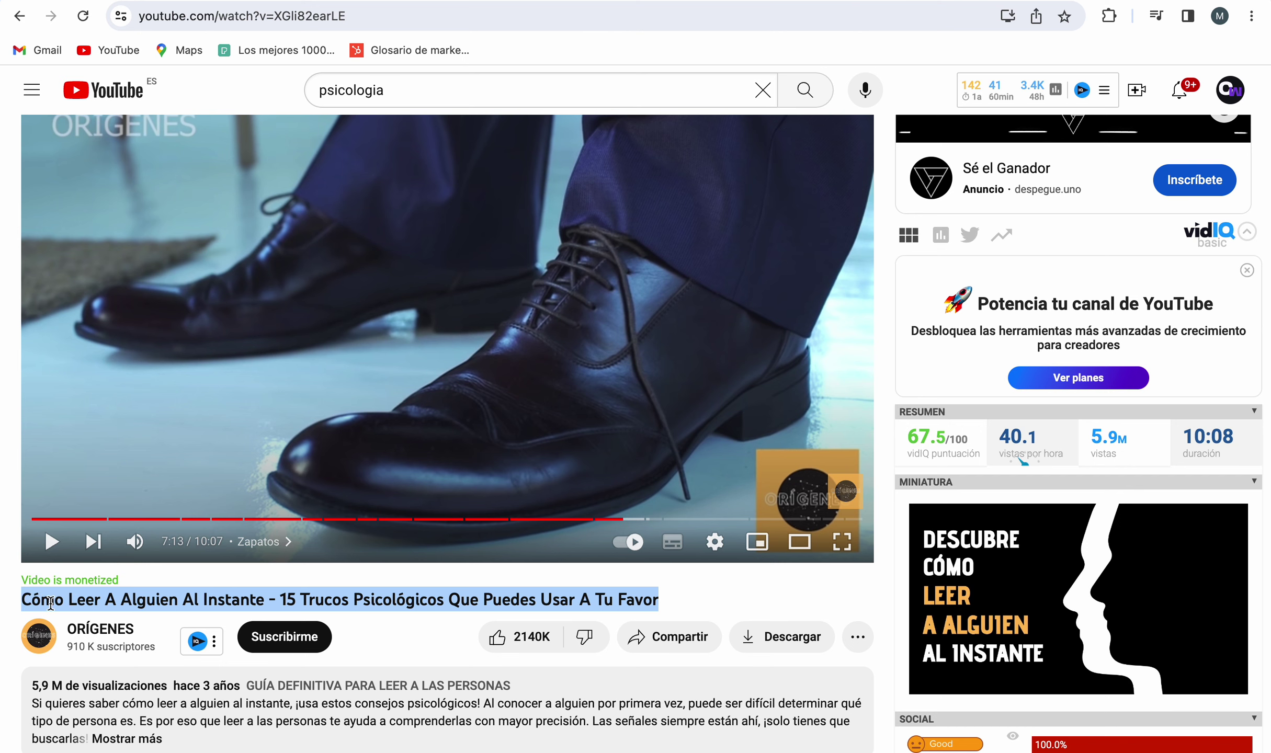
pyautogui.click(299, 598)
pyautogui.scroll(1, 559, 353)
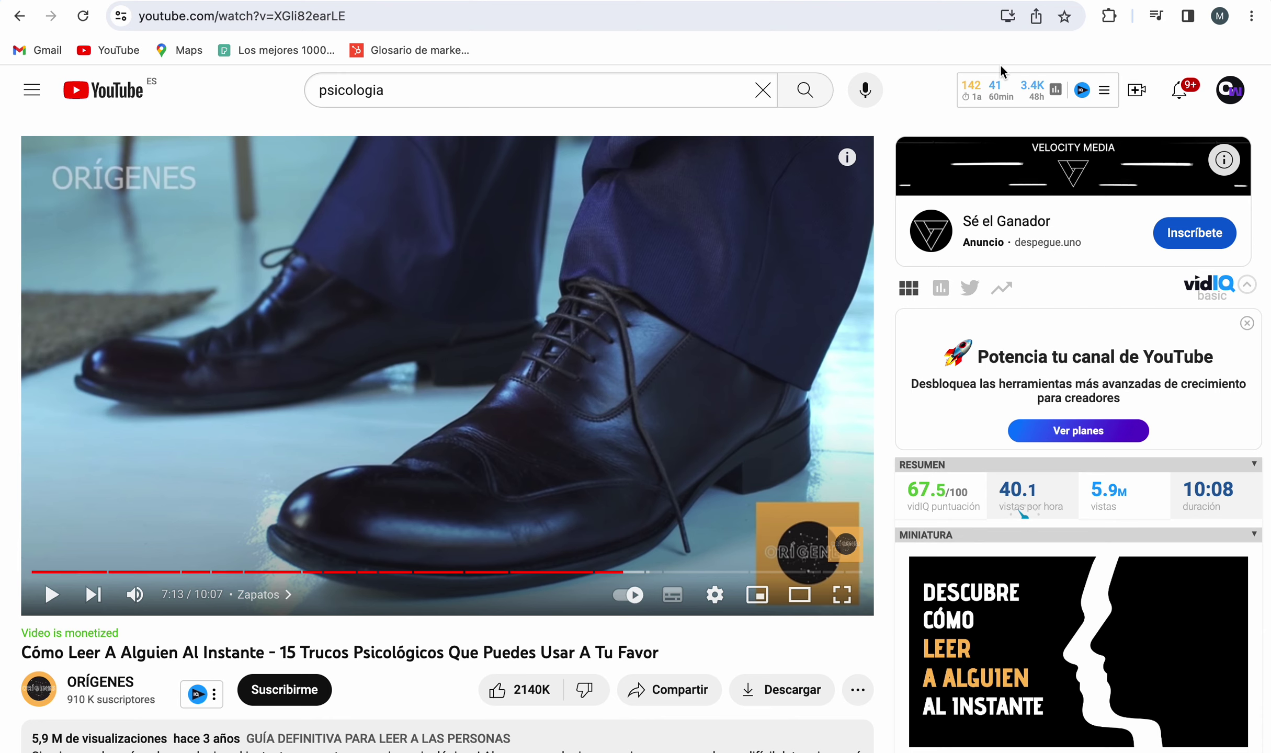
# Step: Open ChatGPT (chat.openai.com/chat) in a new browser tab and paste the copied video title into the message
pyautogui.press('super+t')
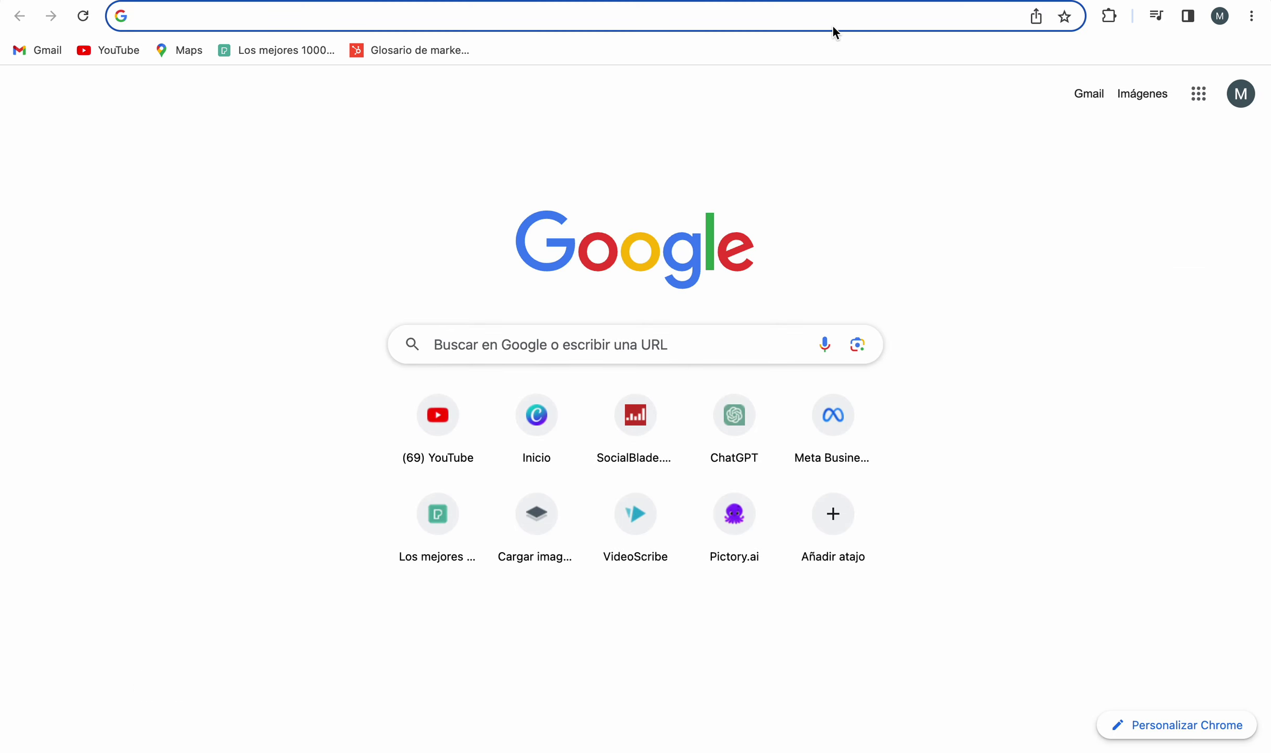
pyautogui.click(833, 25)
pyautogui.write('chat.openai.com/chat')
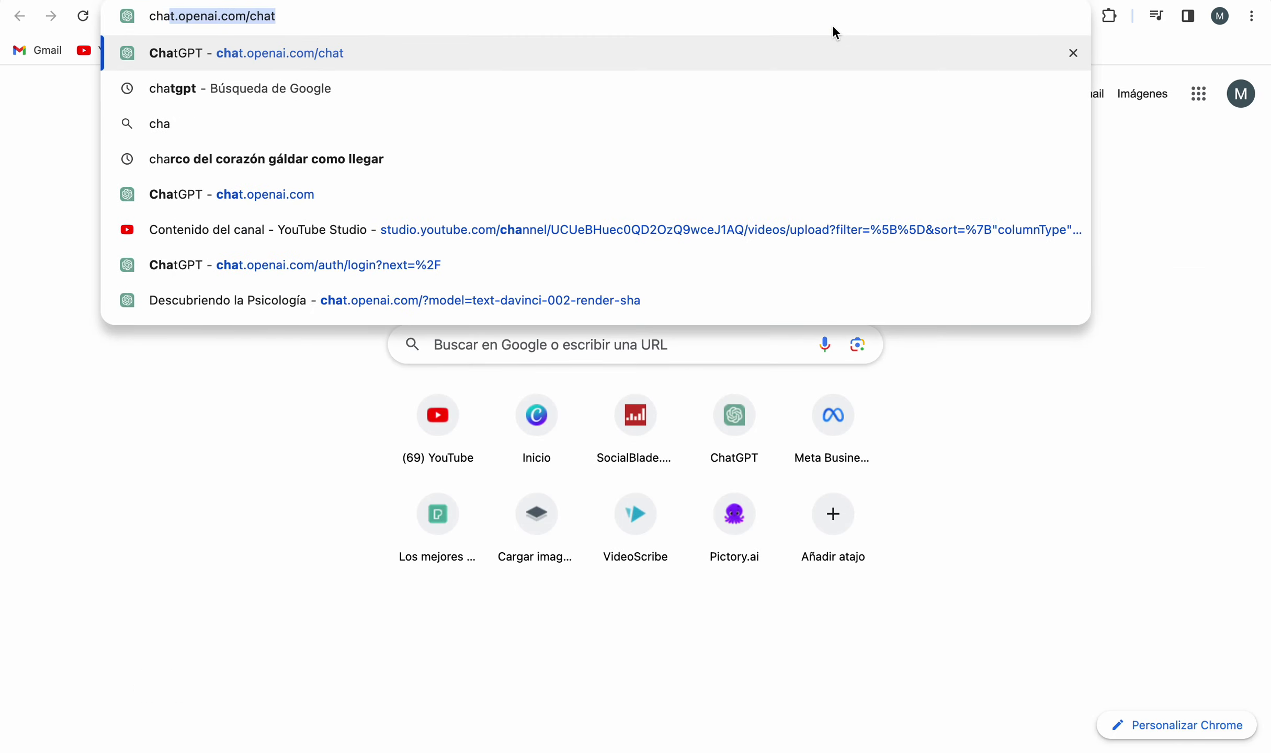
pyautogui.press('Return')
pyautogui.click(514, 683)
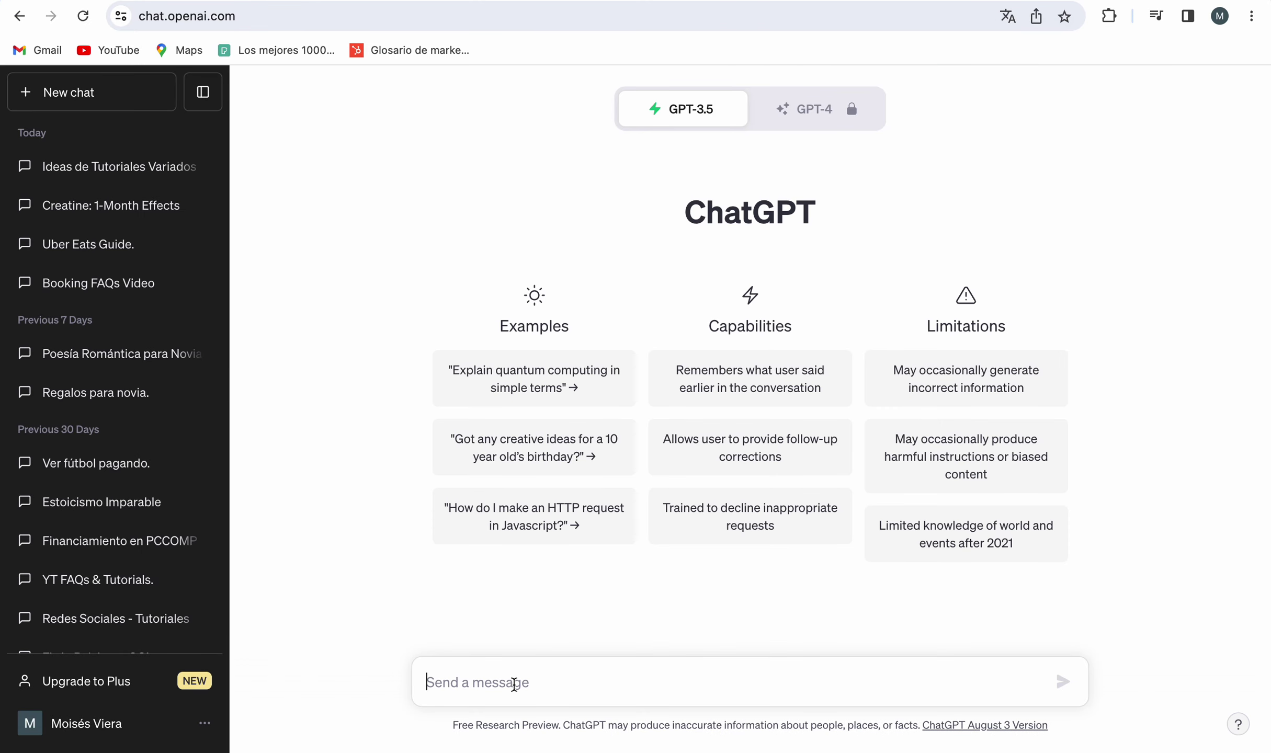
pyautogui.write('Cómo Leer A Alguien Al Instante - 15 Trucos Psicológicos Que Puedes Usar A Tu Favor')
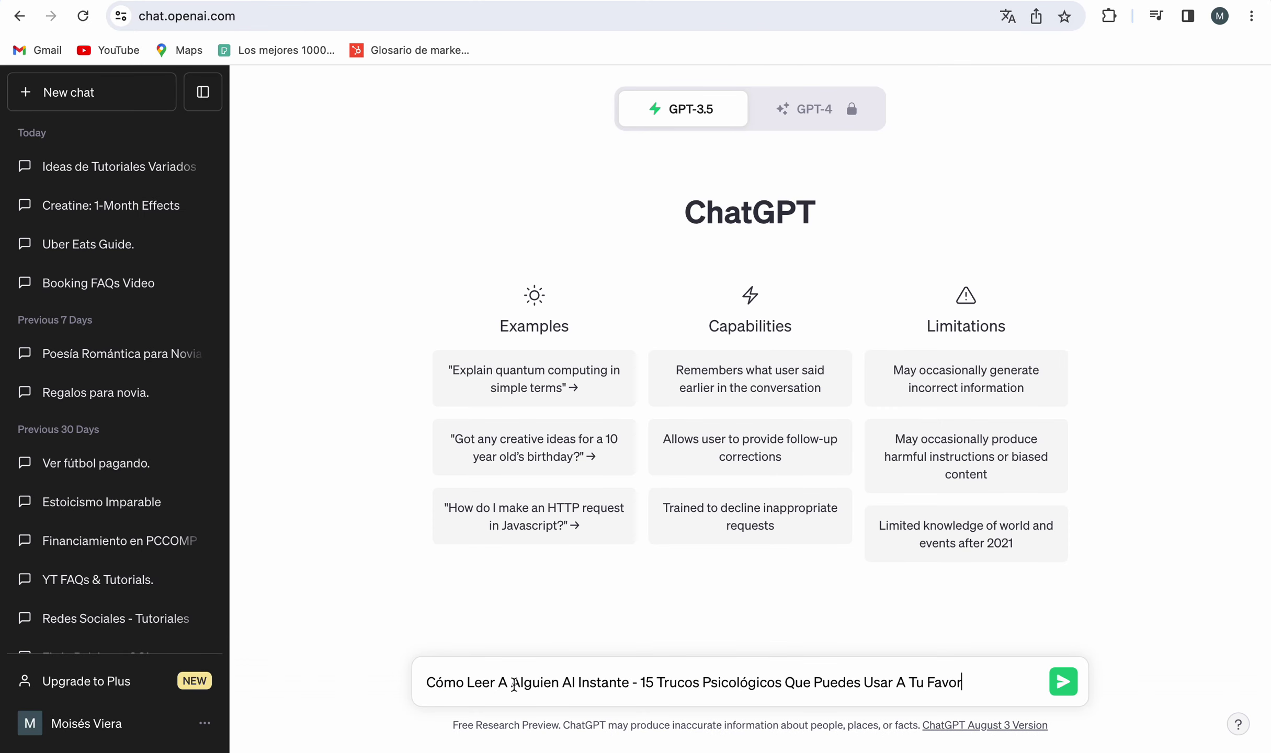
# Step: Send the prompt "creame un guion para un video de youtube sobre: Cómo Leer A Alguien Al Instante - 5 Trucos Psicológicos Que Puedes Usar A Tu Favor"
pyautogui.click(428, 683)
pyautogui.write('creame ')
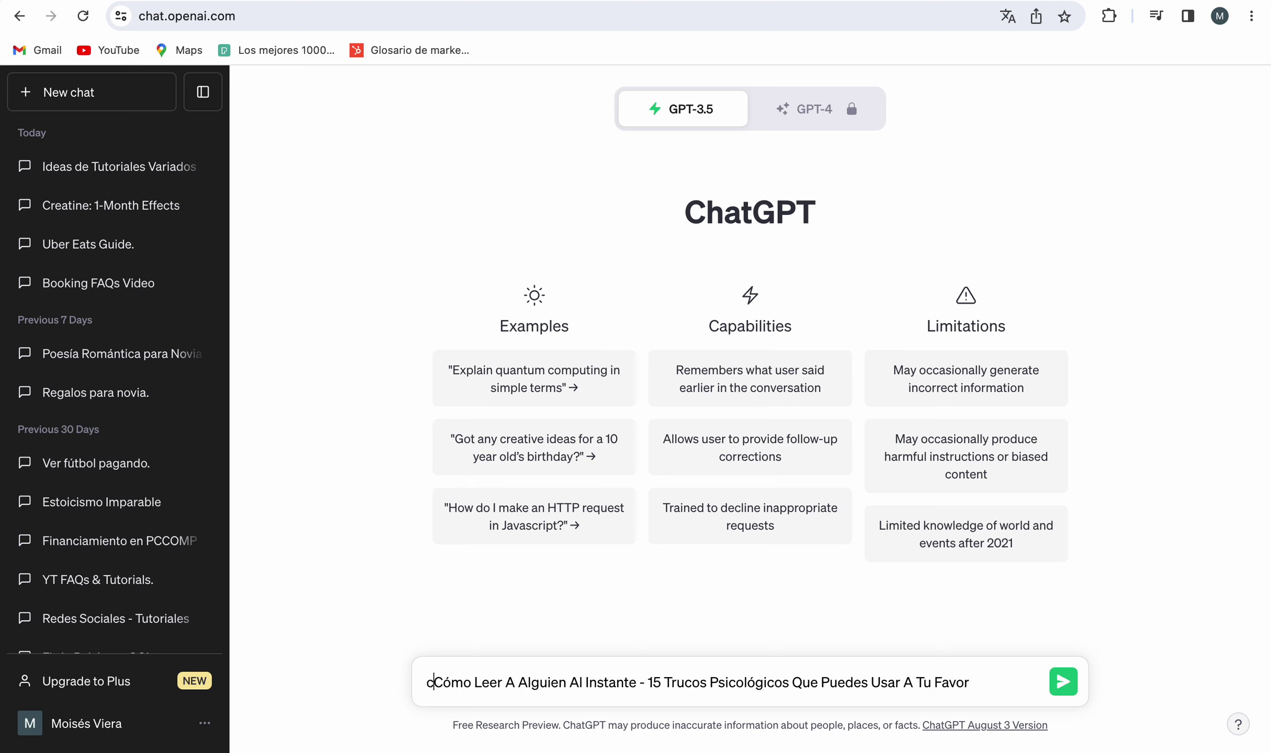
pyautogui.write('un ')
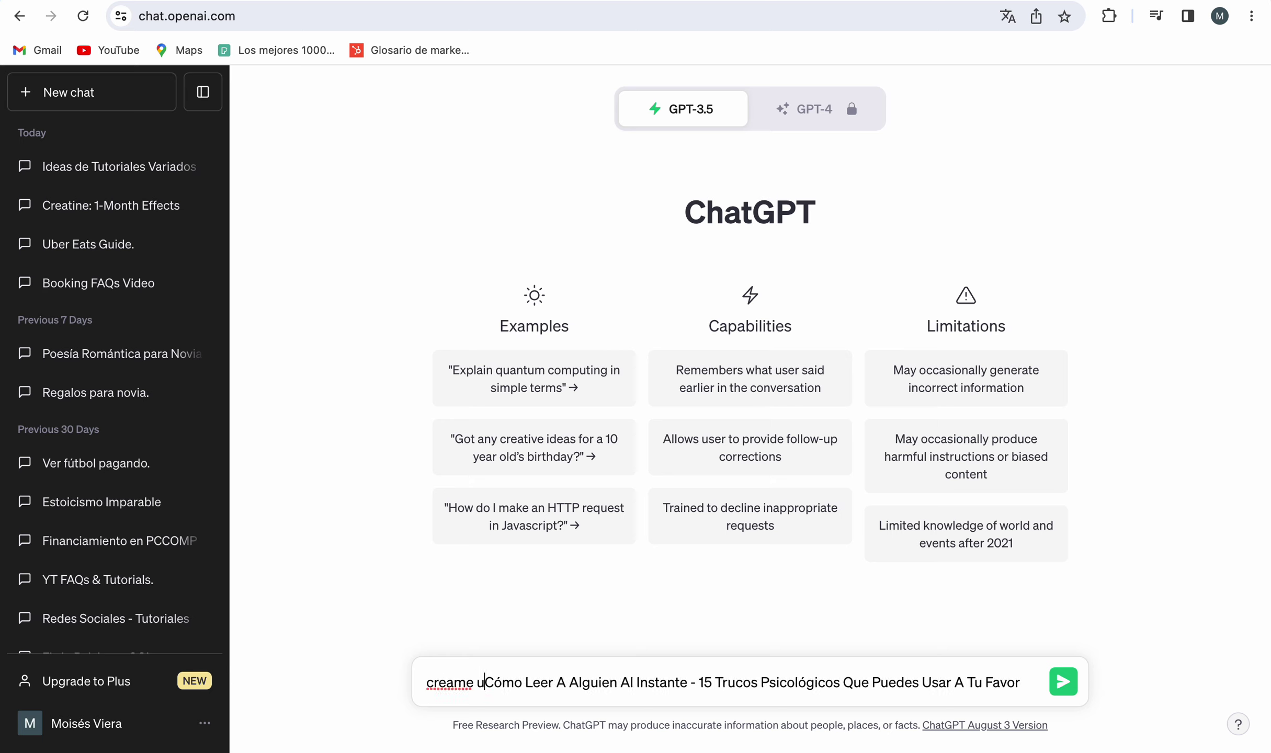
pyautogui.write('guion')
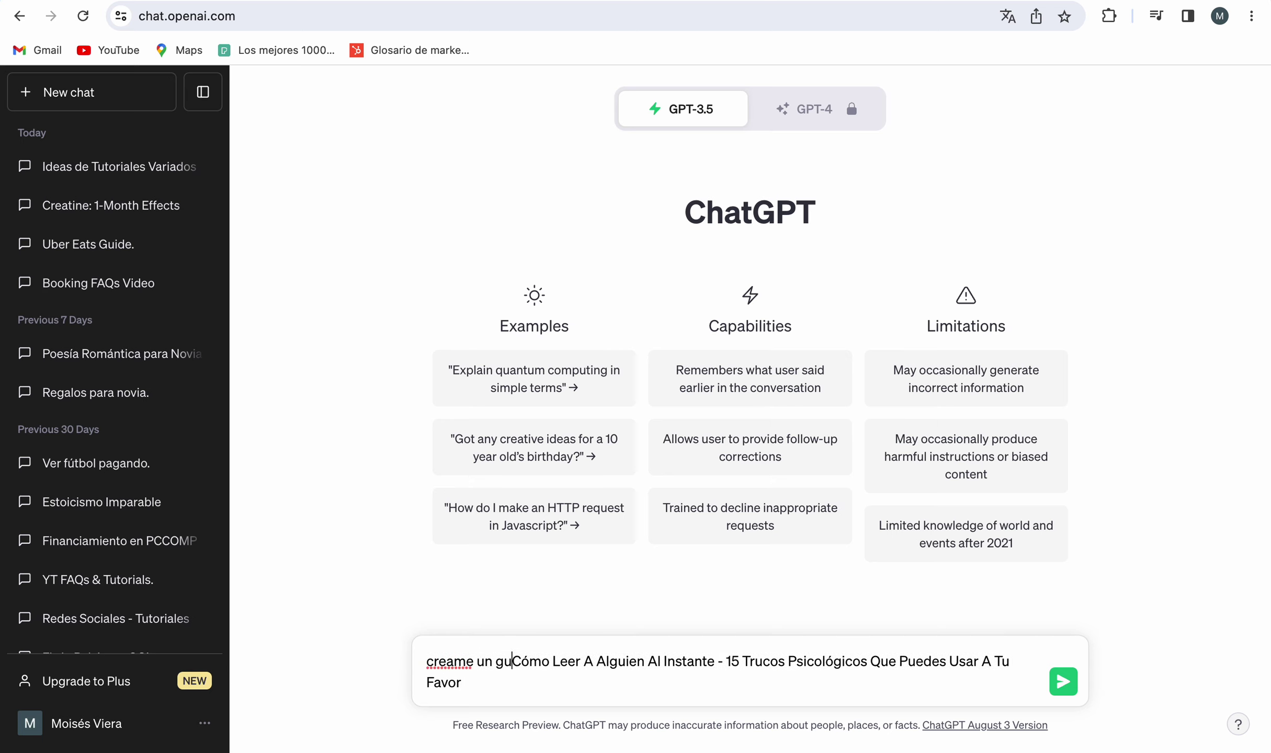
pyautogui.write(' para un ')
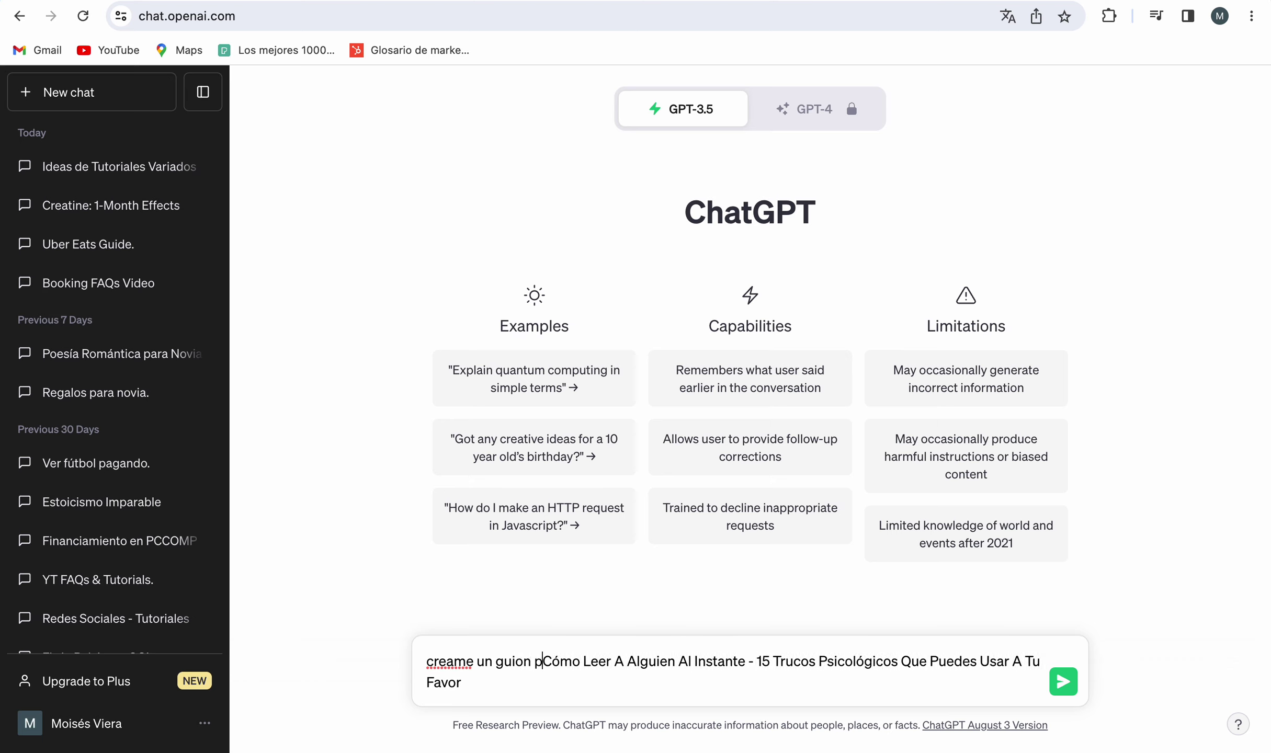
pyautogui.write('video ')
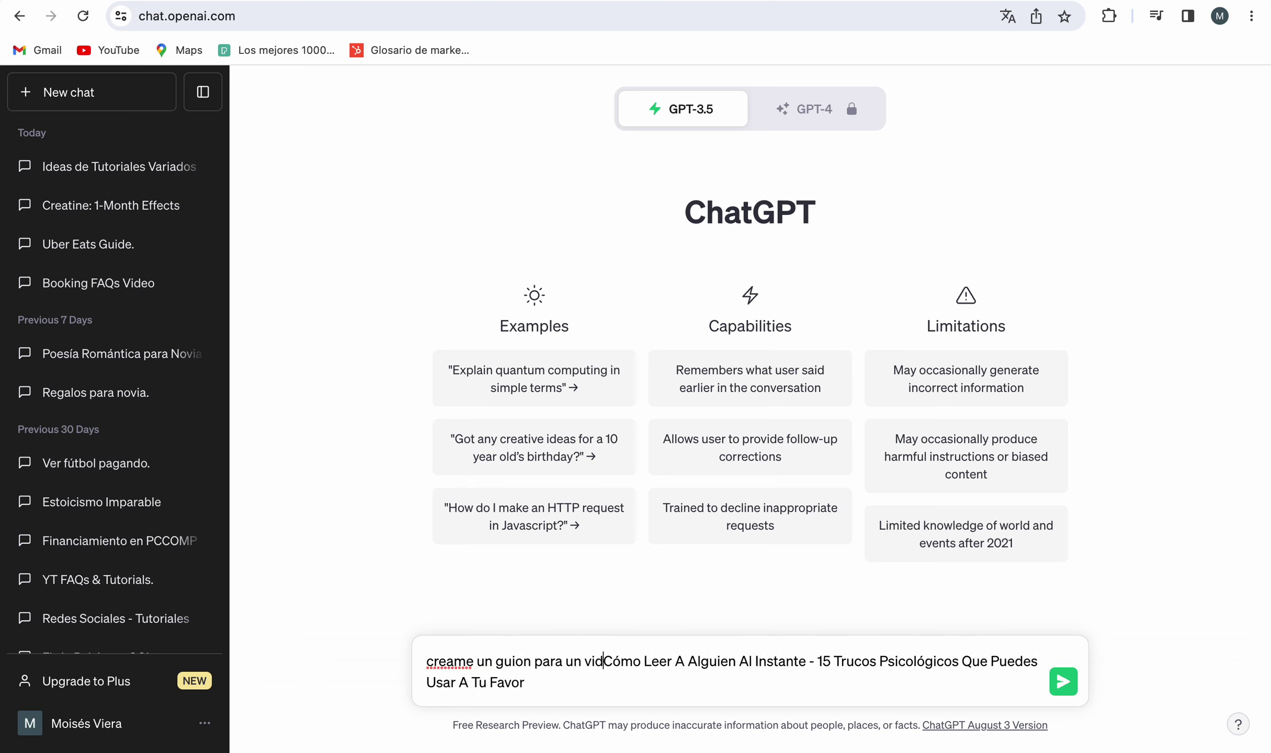
pyautogui.write('de yout')
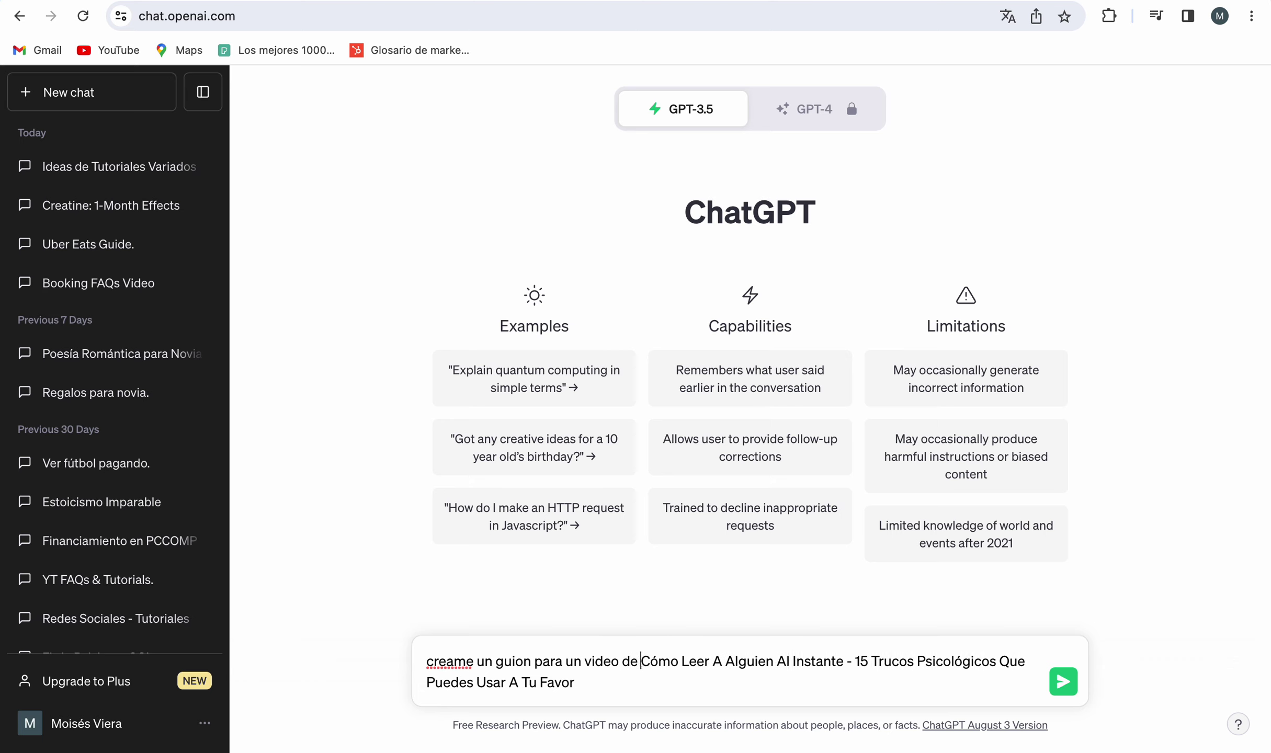
pyautogui.write('ube son')
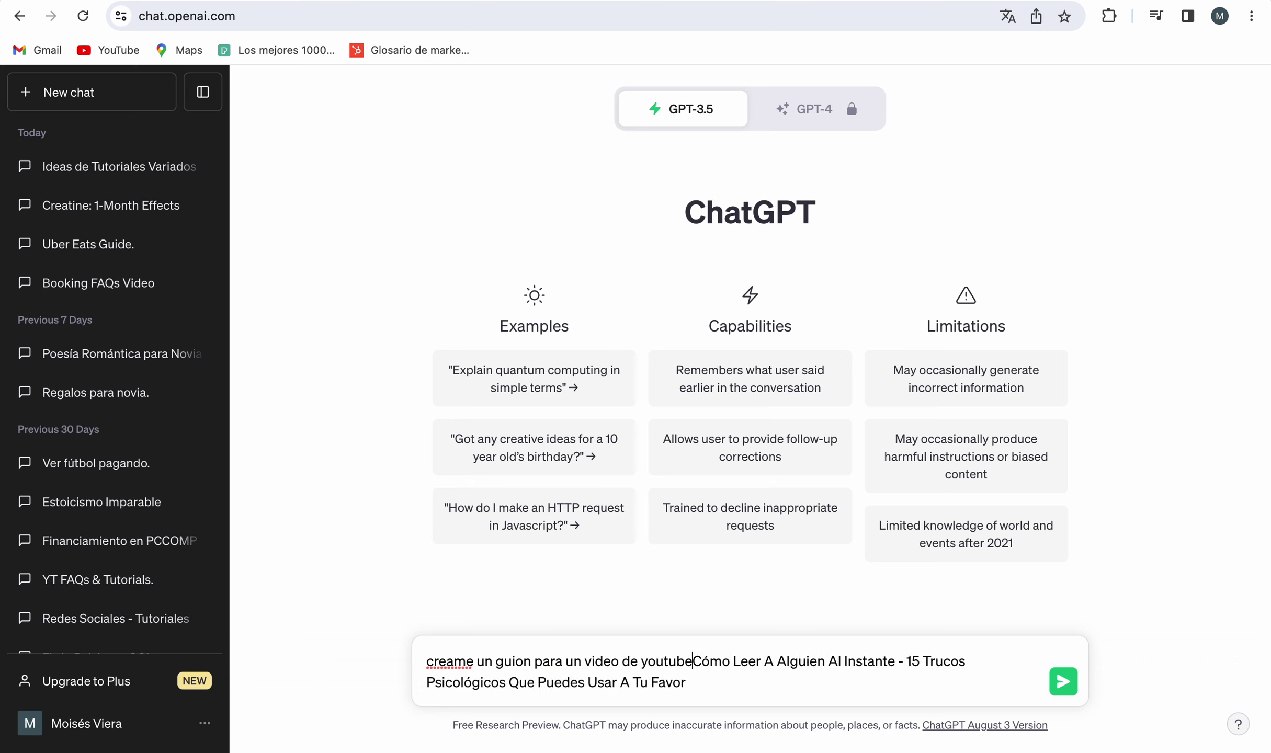
pyautogui.press('BackSpace')
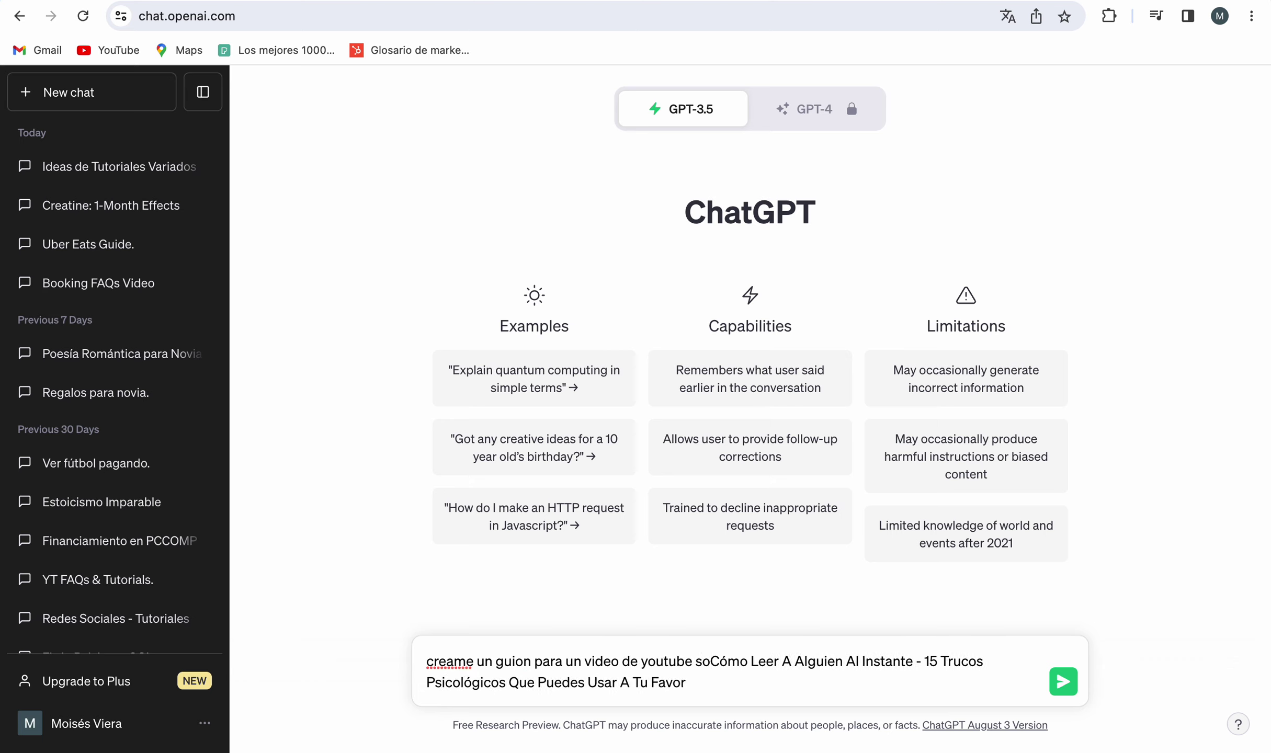
pyautogui.write('bre:')
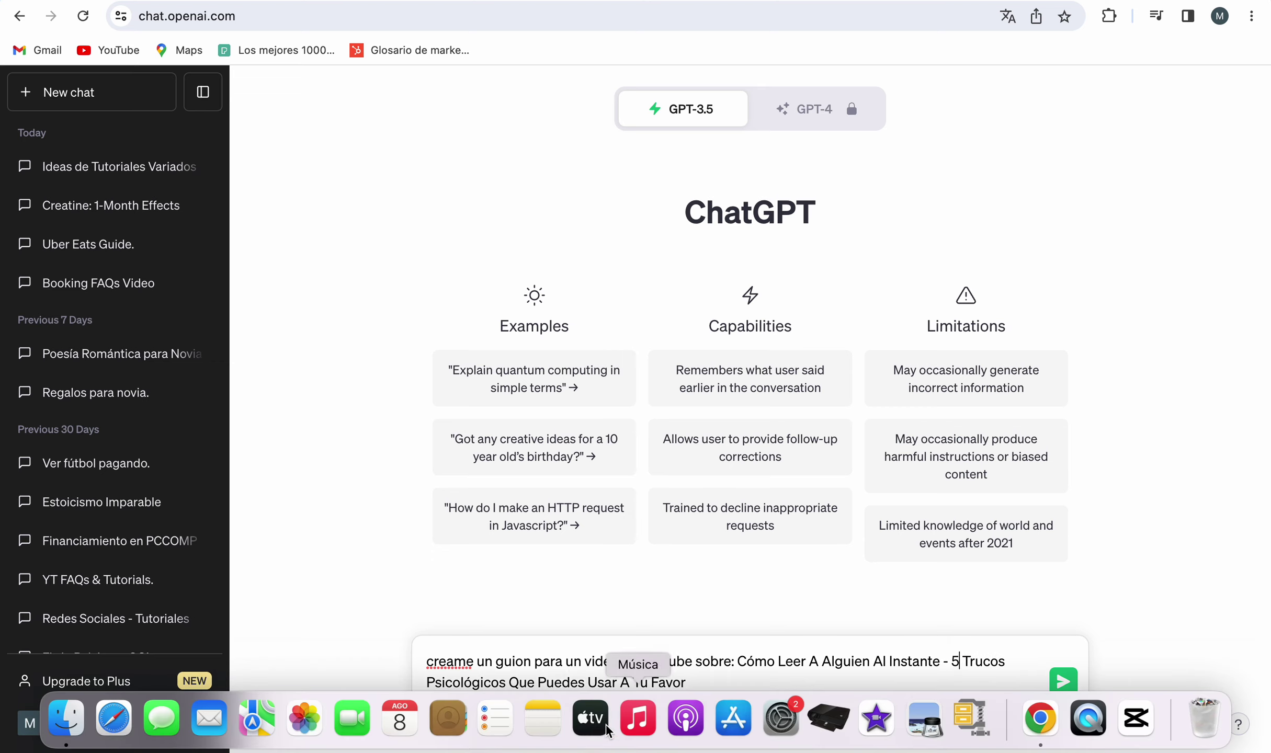
pyautogui.click(1062, 681)
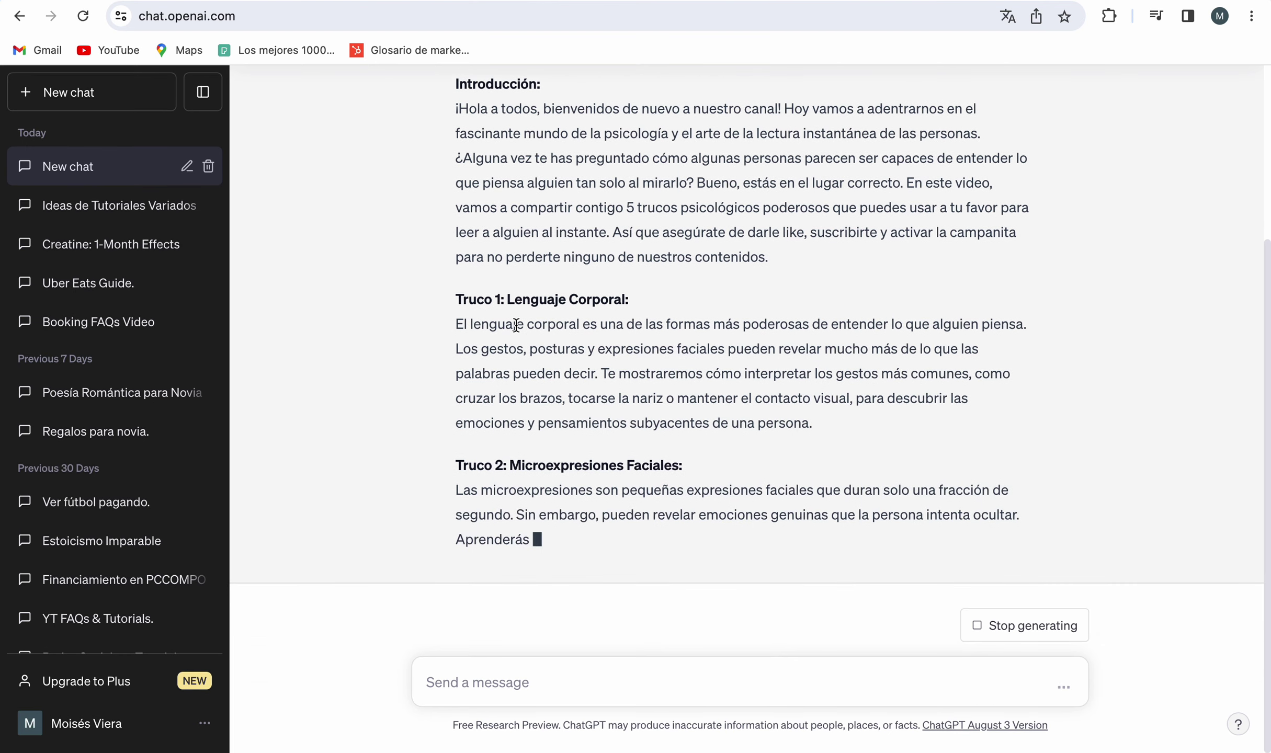
# Step: Review the introduction and the psychological tricks in the script ChatGPT is generating
pyautogui.moveTo(504, 272); pyautogui.dragTo(825, 291)
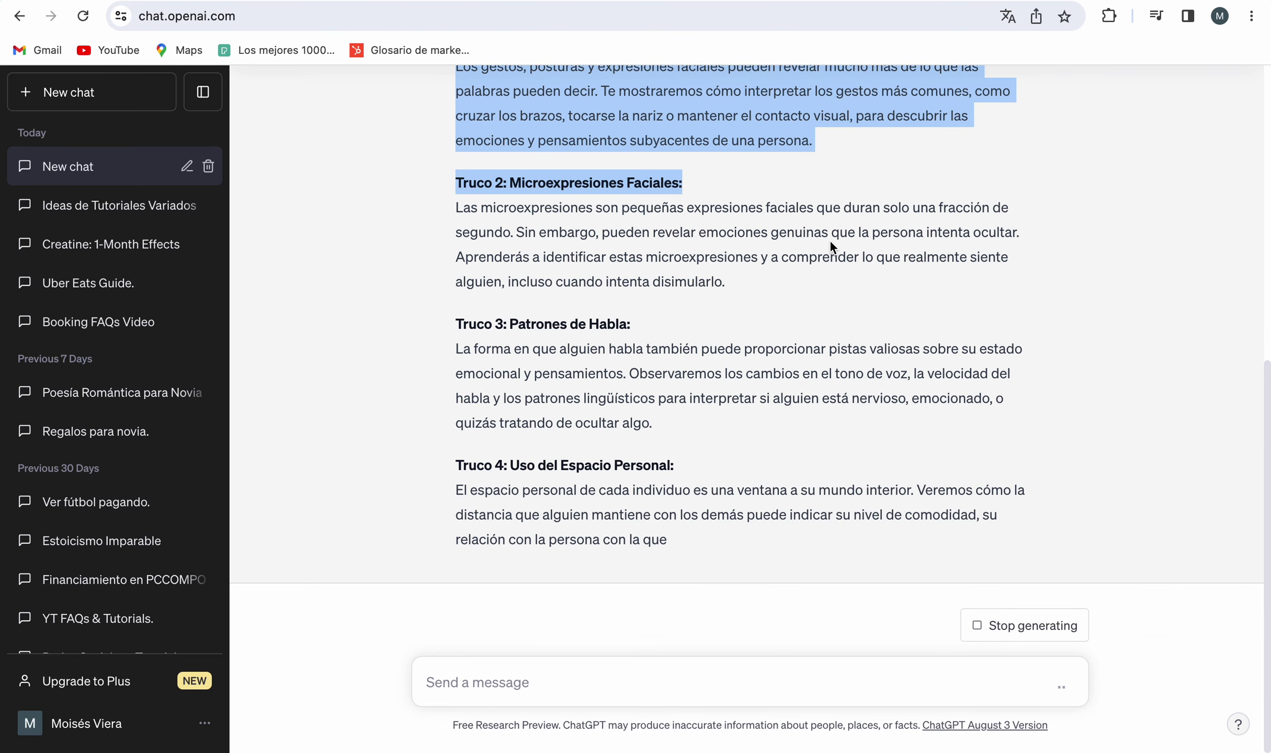
pyautogui.scroll(1, 829, 240)
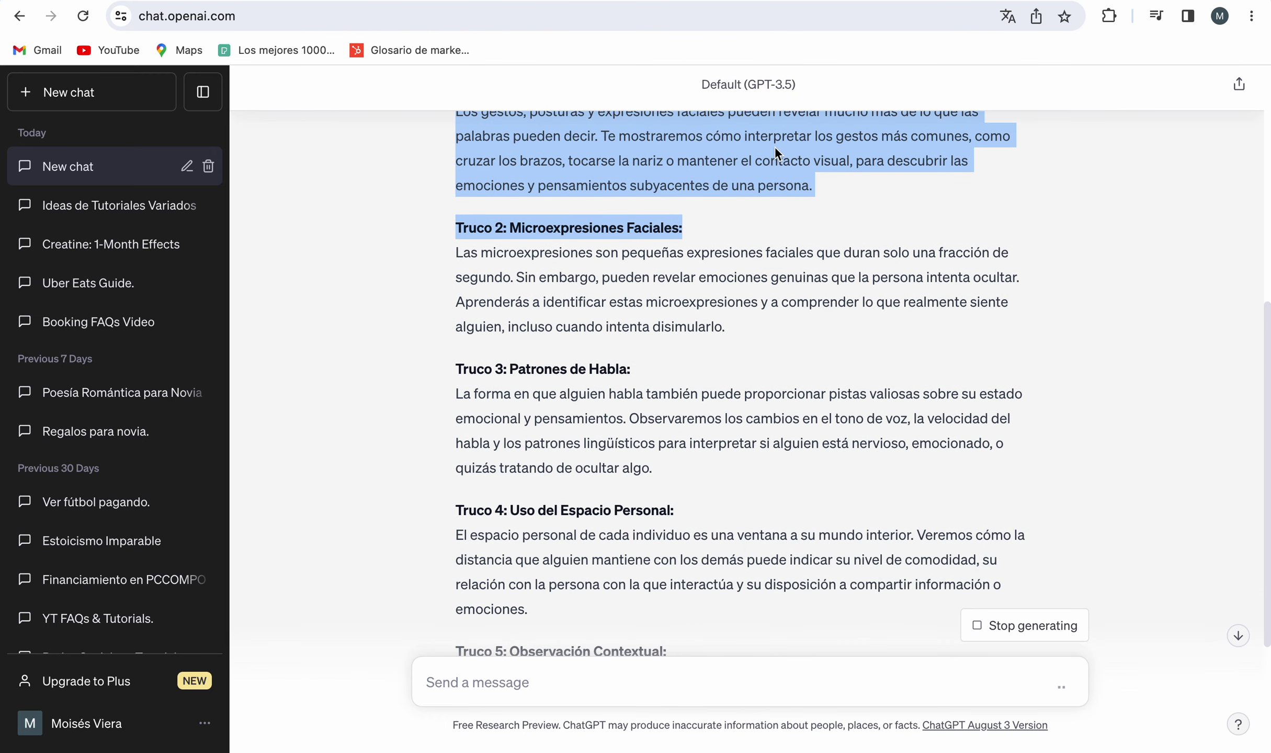
pyautogui.click(740, 335)
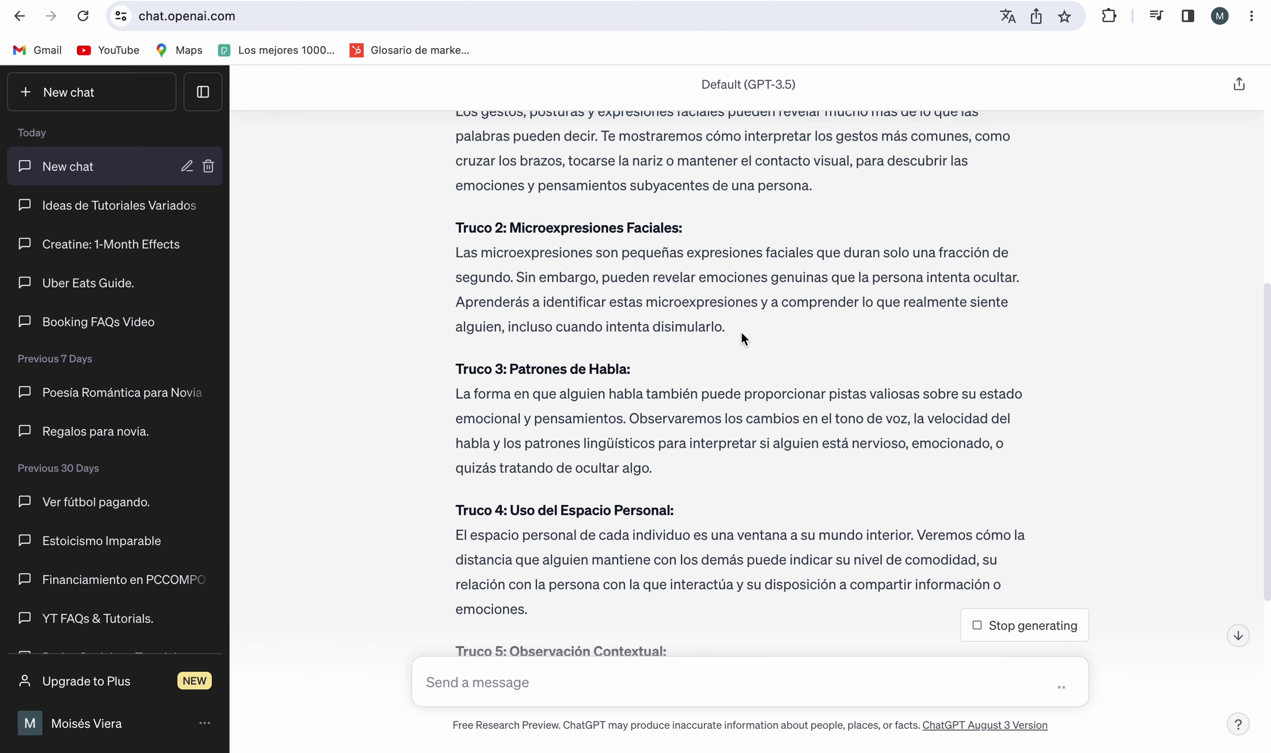
# Step: Review the finished script and copy the Truco 1 text from "Lenguaje Corporal:" to the end of its paragraph
pyautogui.scroll(-6, 741, 334)
pyautogui.scroll(10, 741, 335)
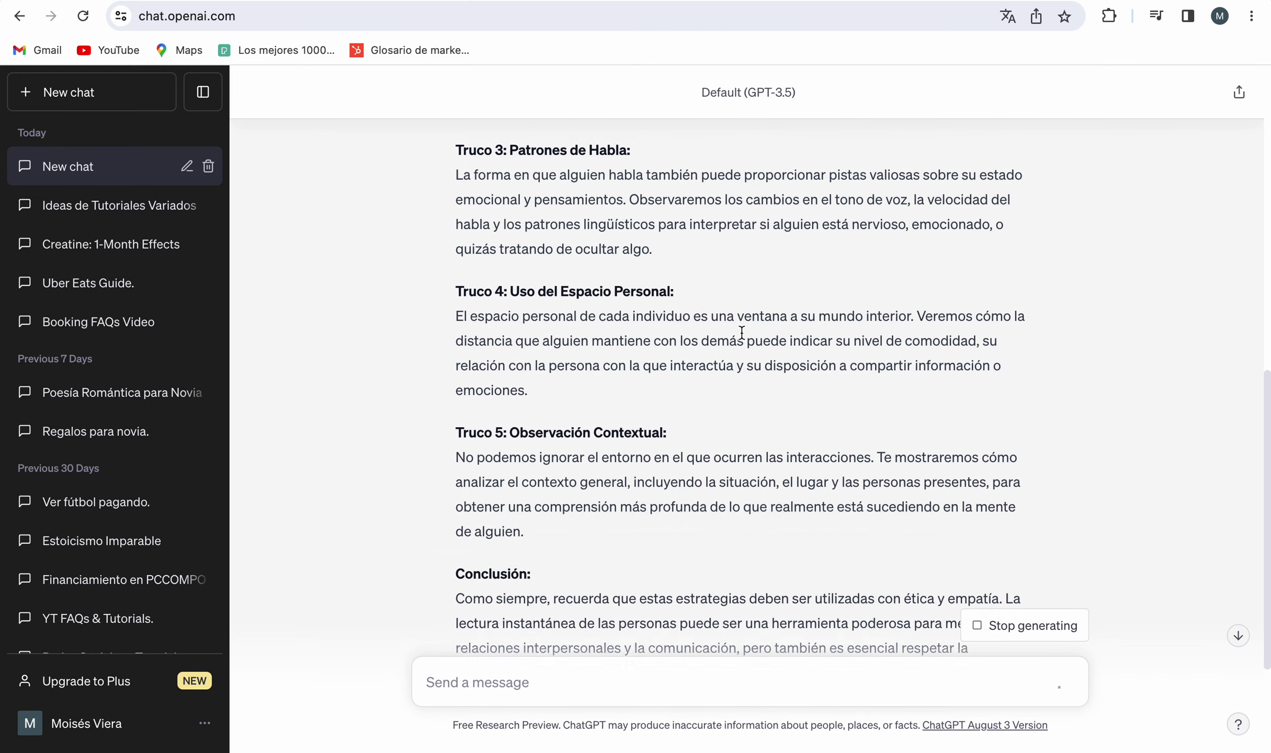
pyautogui.scroll(3, 741, 335)
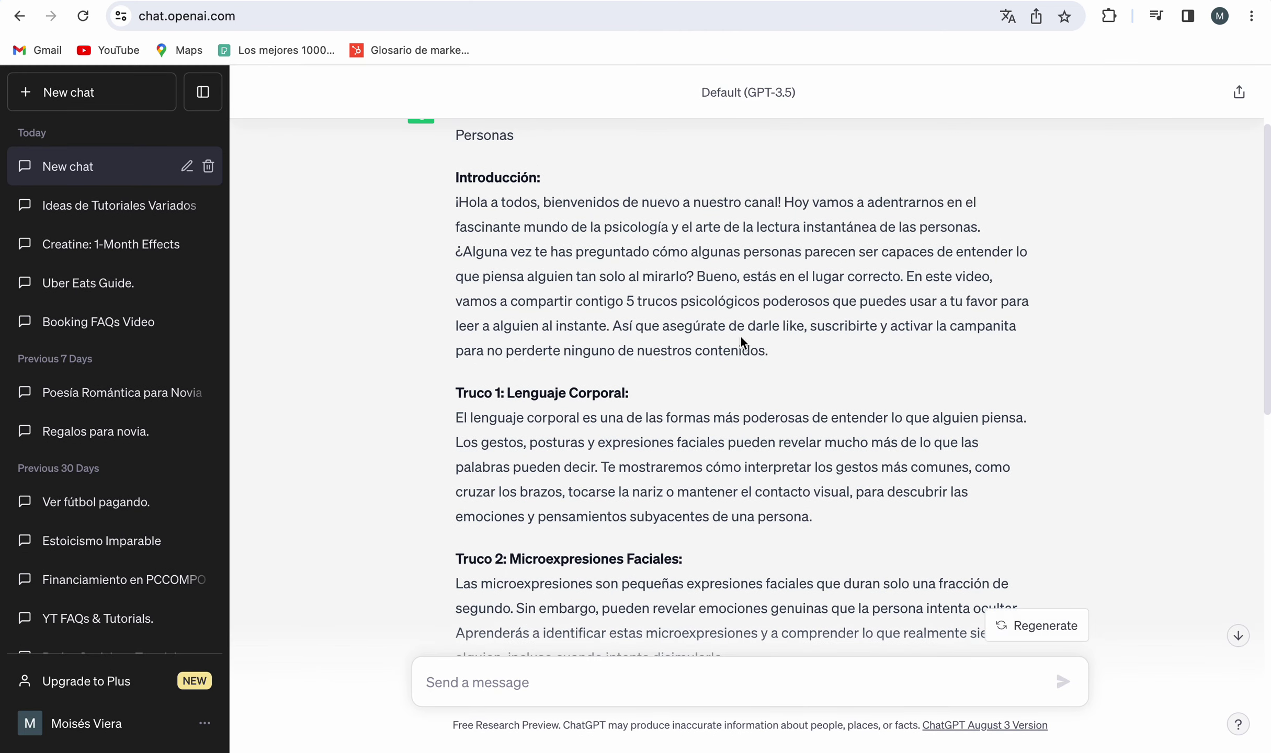
pyautogui.scroll(1, 690, 414)
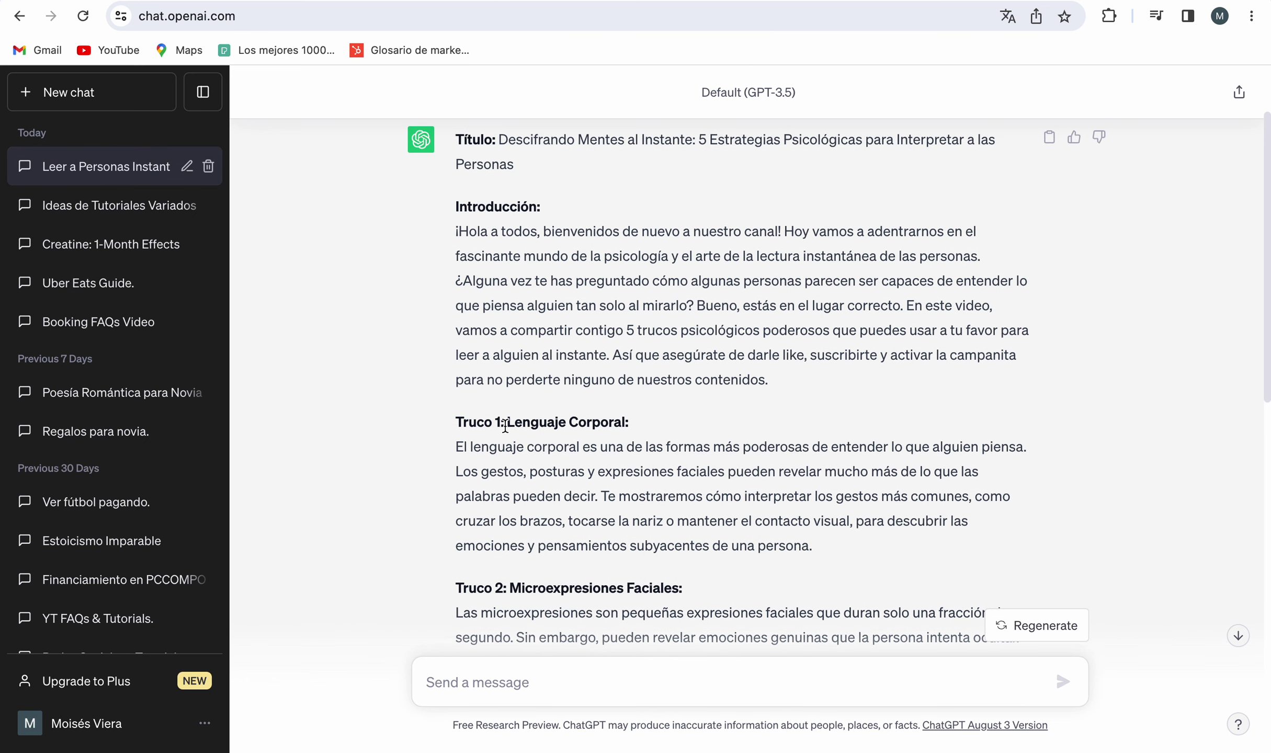
pyautogui.moveTo(508, 422); pyautogui.dragTo(823, 594)
pyautogui.scroll(2, 821, 525)
pyautogui.scroll(-2, 823, 587)
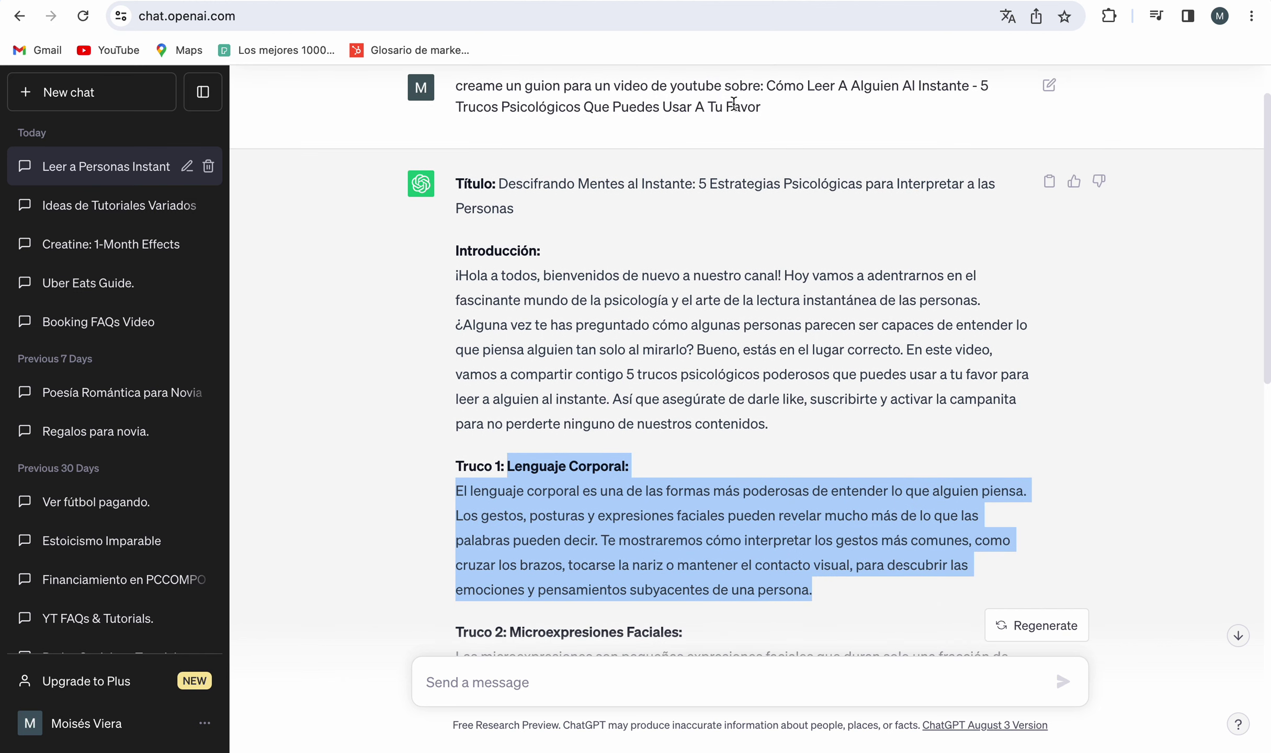
# Step: Switch to Fliki and create a new video file named "Psicologia" with Spanish as the language
pyautogui.click(735, 1)
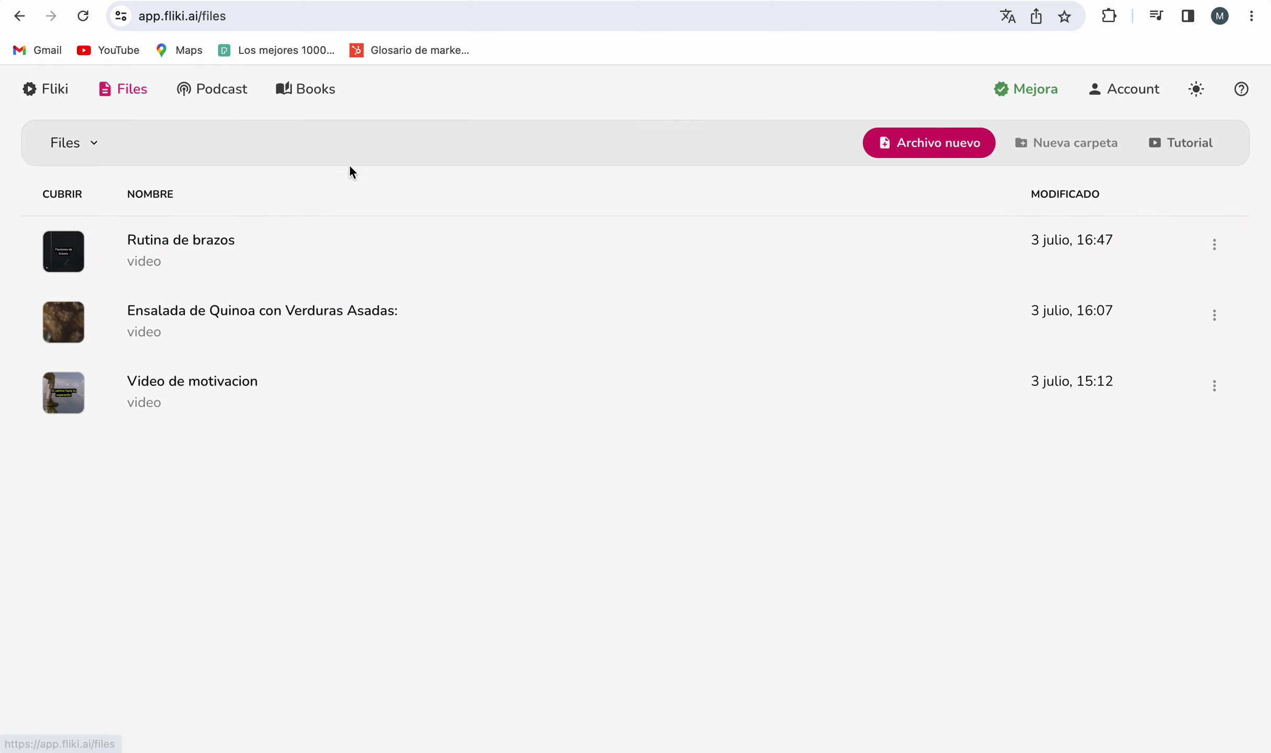
pyautogui.click(916, 153)
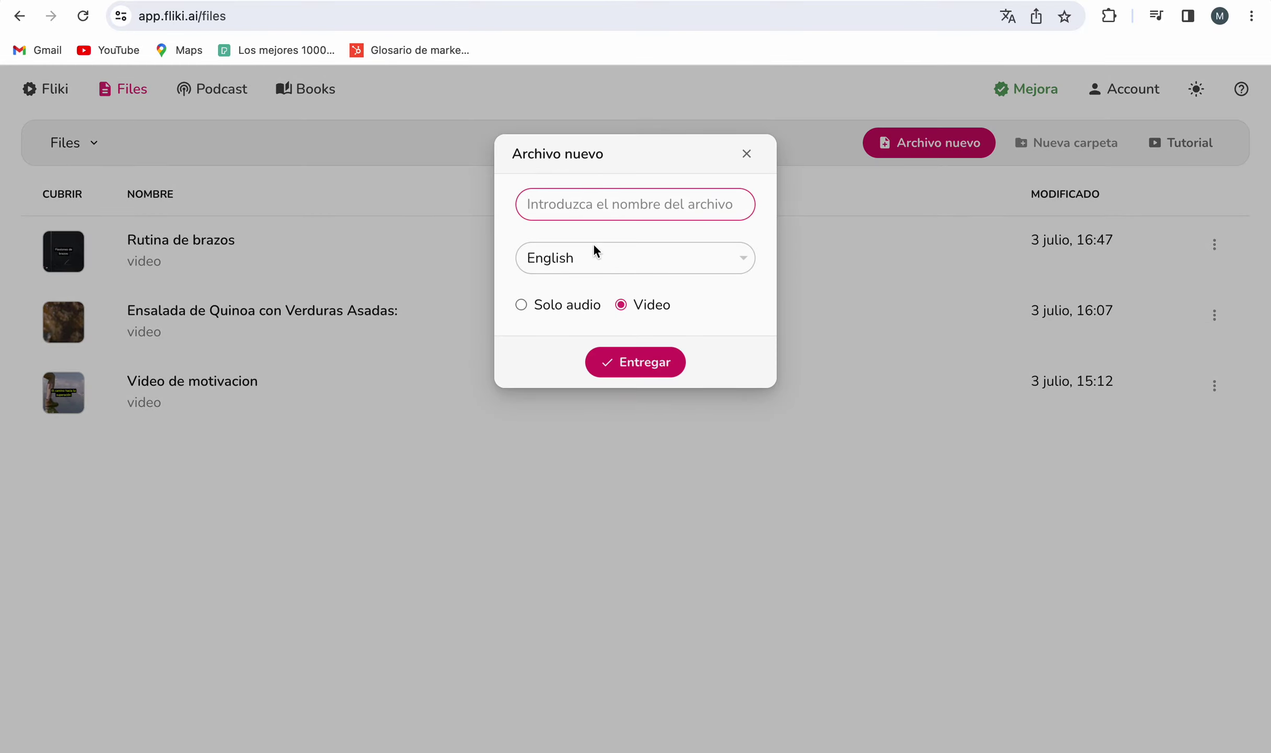
pyautogui.click(601, 260)
pyautogui.scroll(-2, 584, 293)
pyautogui.scroll(-2, 584, 295)
pyautogui.scroll(3, 584, 295)
pyautogui.scroll(-1, 584, 295)
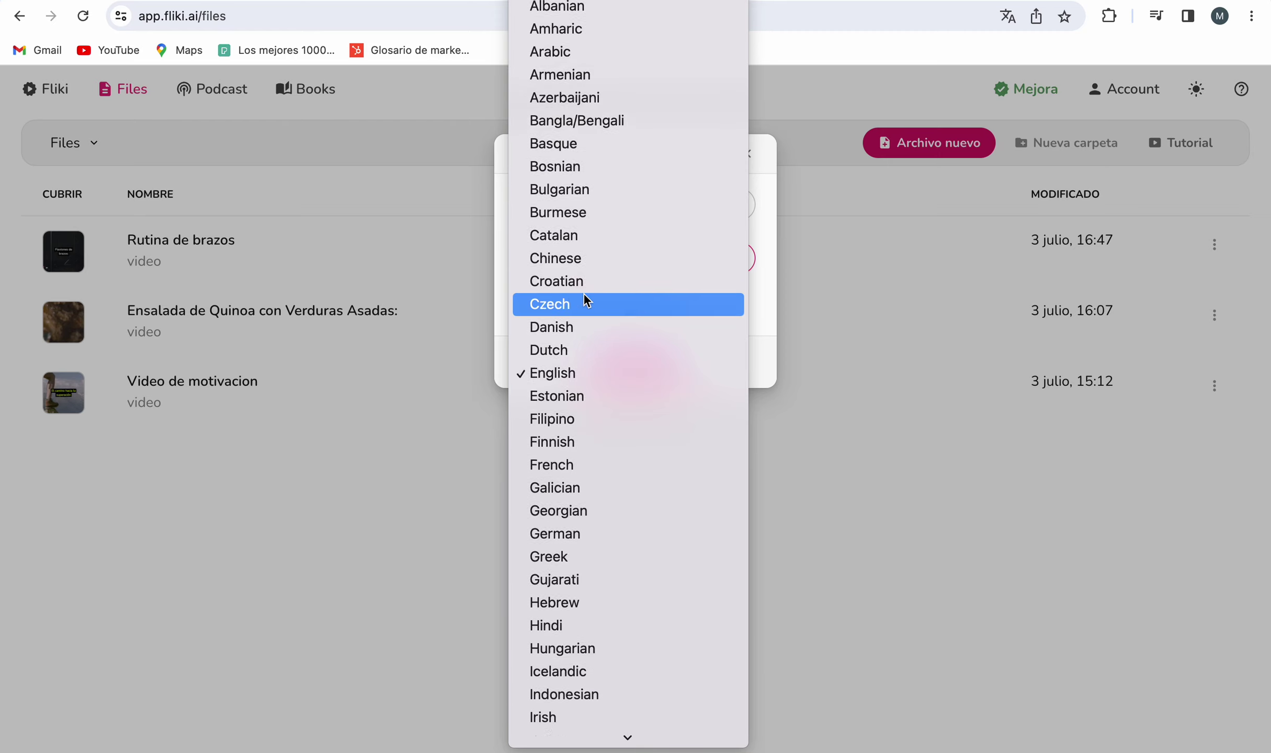
pyautogui.scroll(-10, 584, 296)
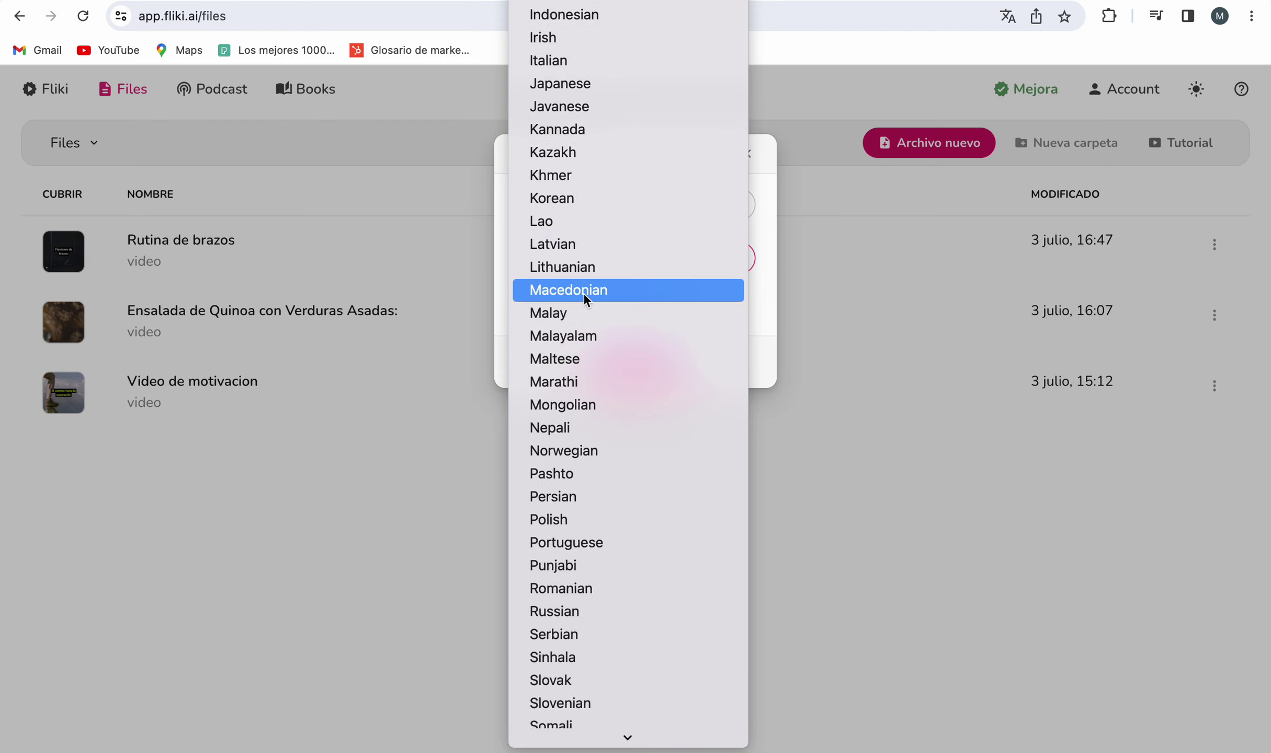
pyautogui.scroll(-3, 584, 294)
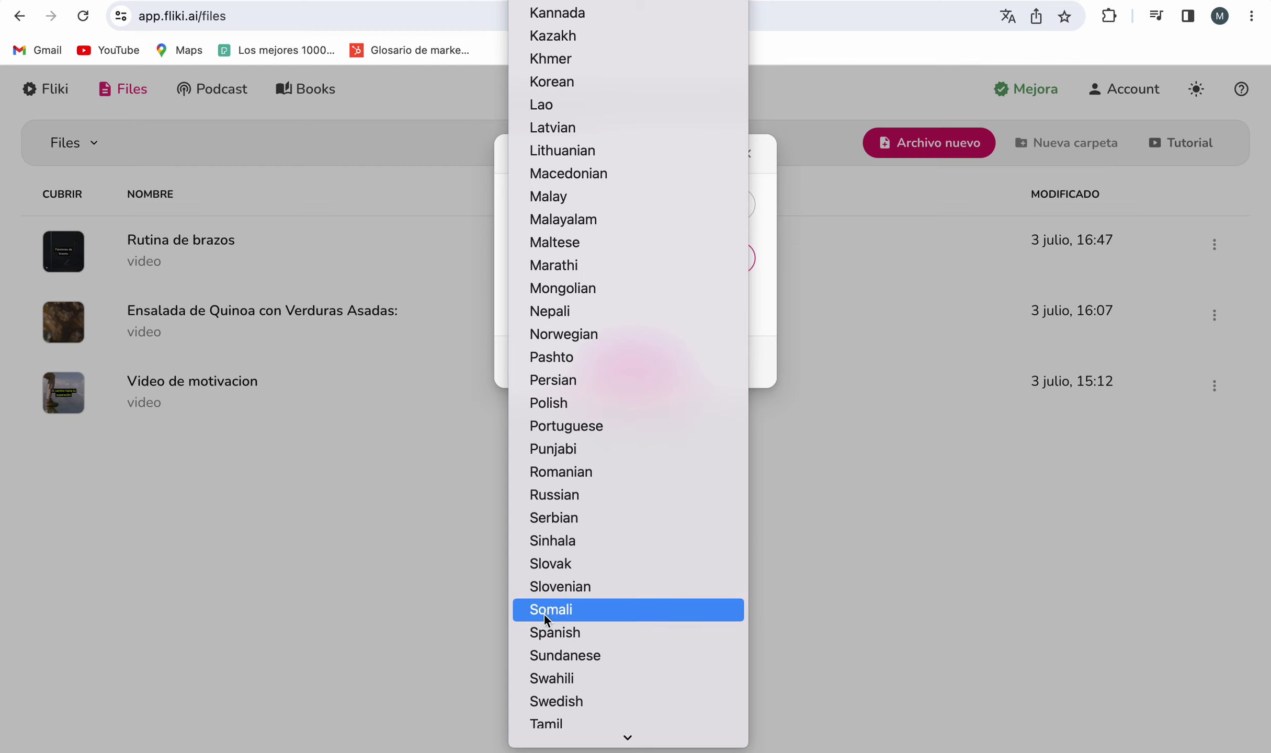
pyautogui.click(549, 634)
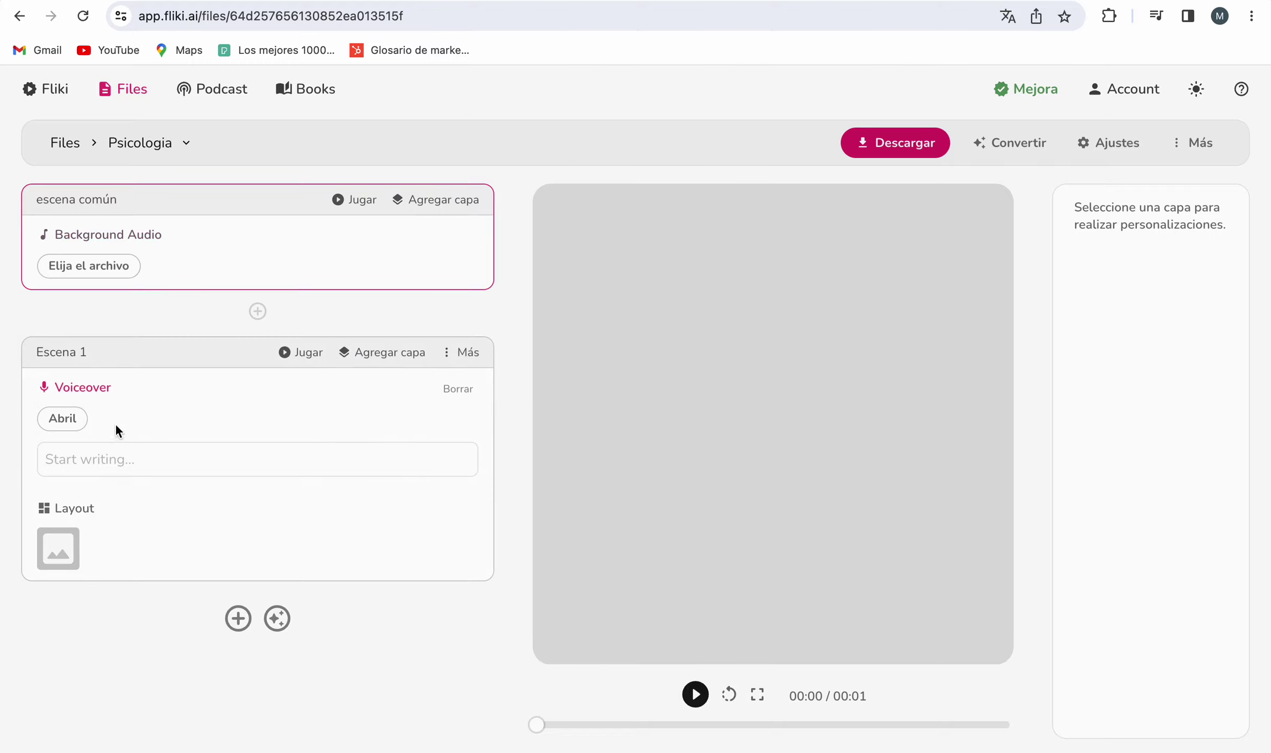
# Step: Paste the copied Lenguaje Corporal text into Scene 1's voiceover and check how it is split across the scenes
pyautogui.click(112, 462)
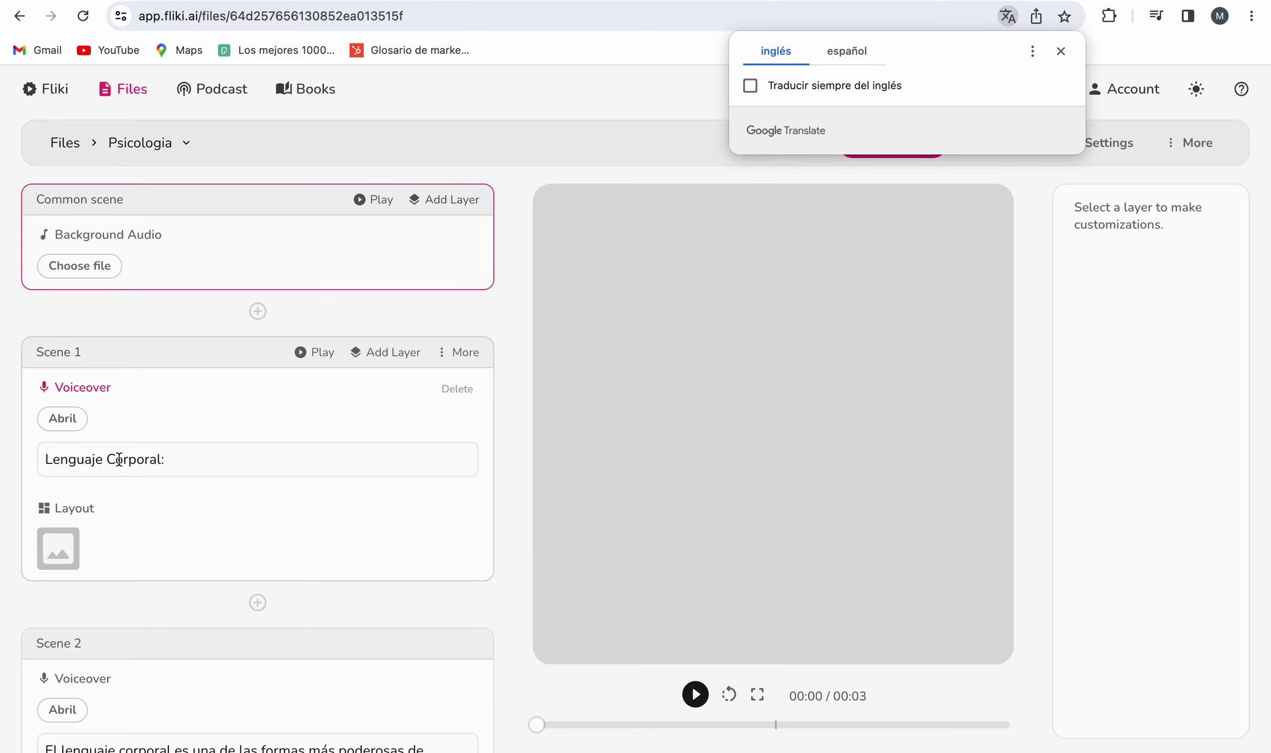
pyautogui.moveTo(192, 455); pyautogui.dragTo(43, 453)
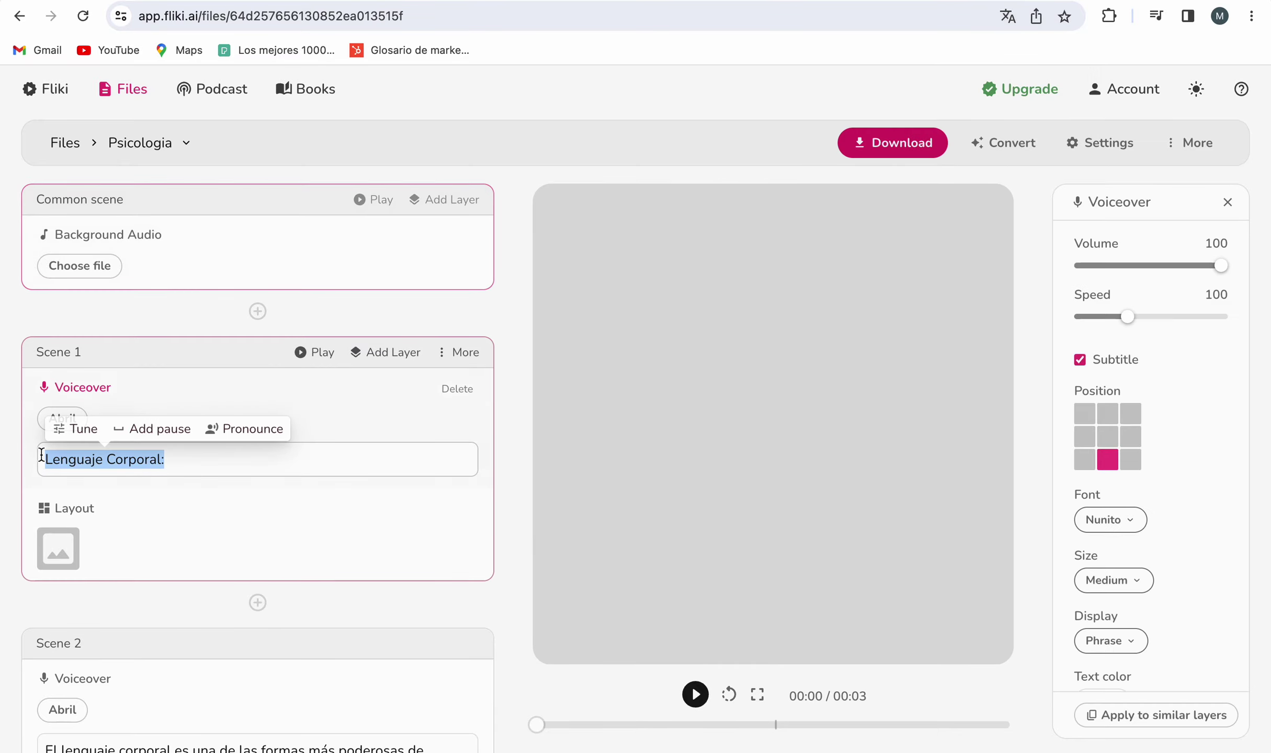
pyautogui.scroll(-4, 172, 458)
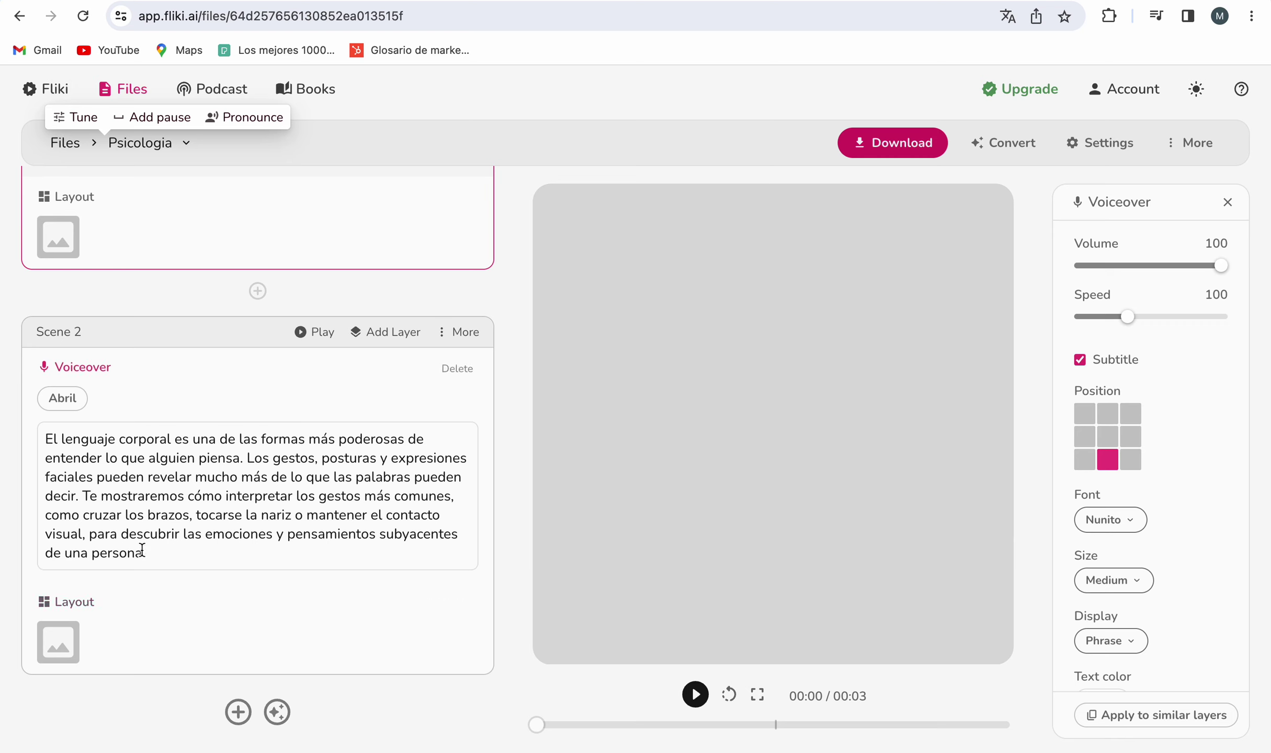
# Step: Move the last sentence of Scene 2's voiceover, beginning "Te mostraremos cómo interpretar los gestos", into a new Scene 3
pyautogui.moveTo(147, 552); pyautogui.dragTo(80, 498)
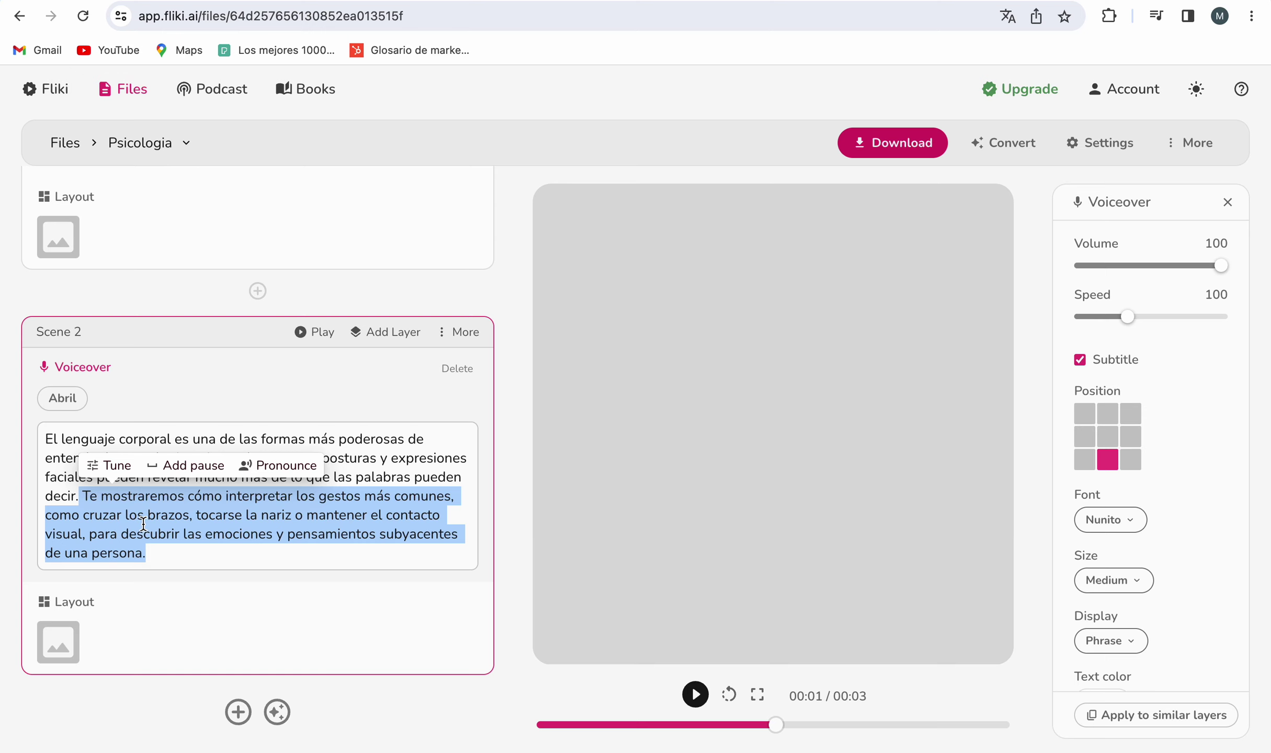
pyautogui.hotkey('ctrl', 'x')
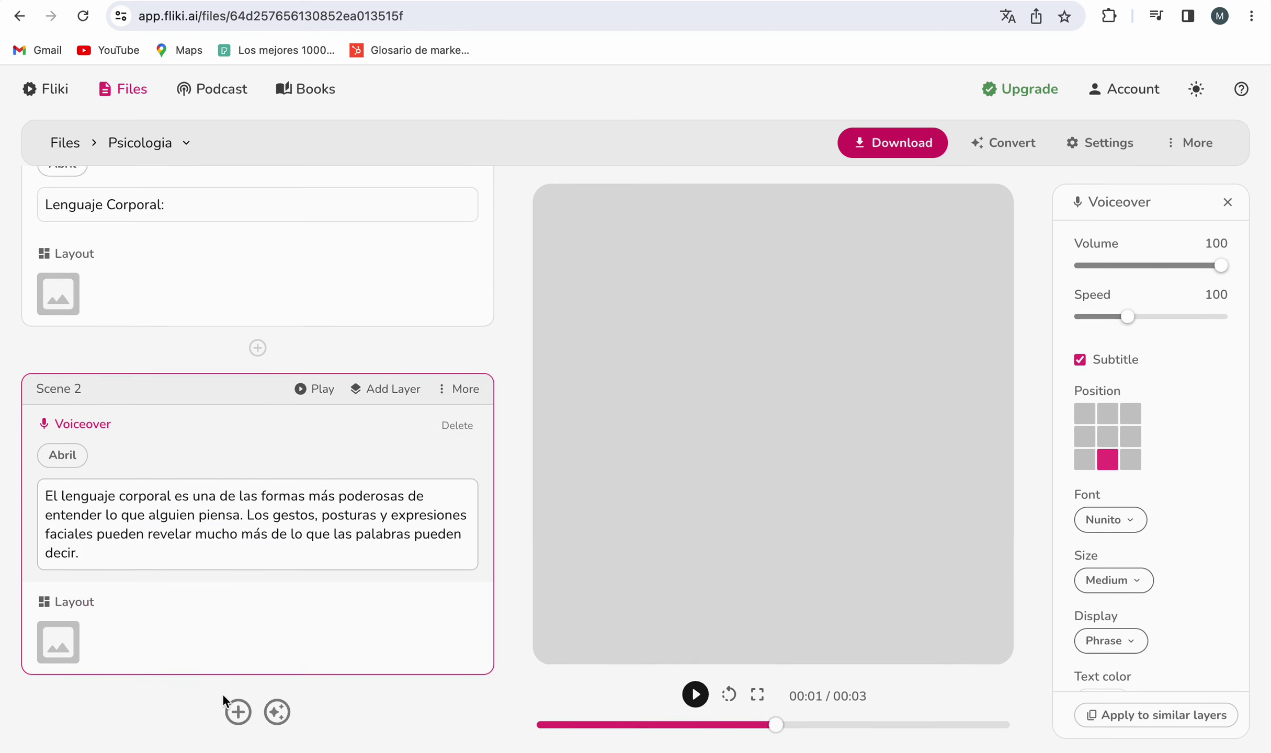
pyautogui.click(233, 710)
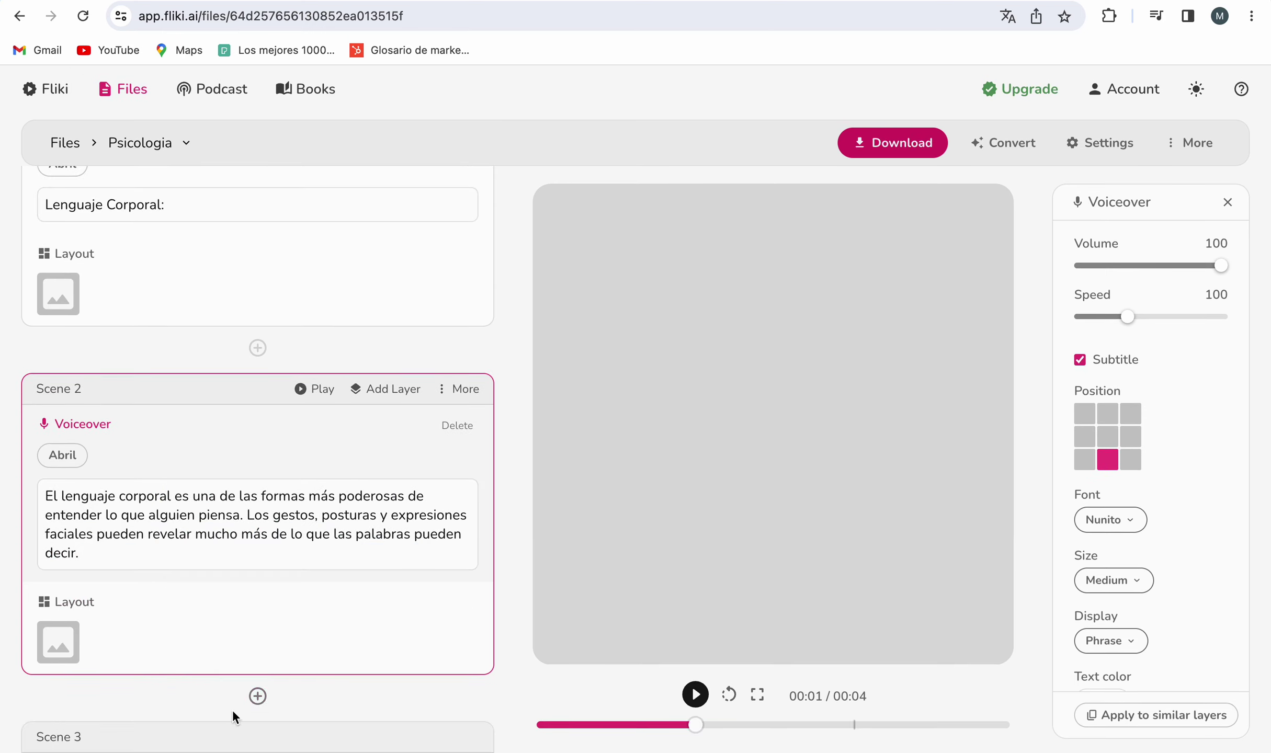
pyautogui.click(157, 551)
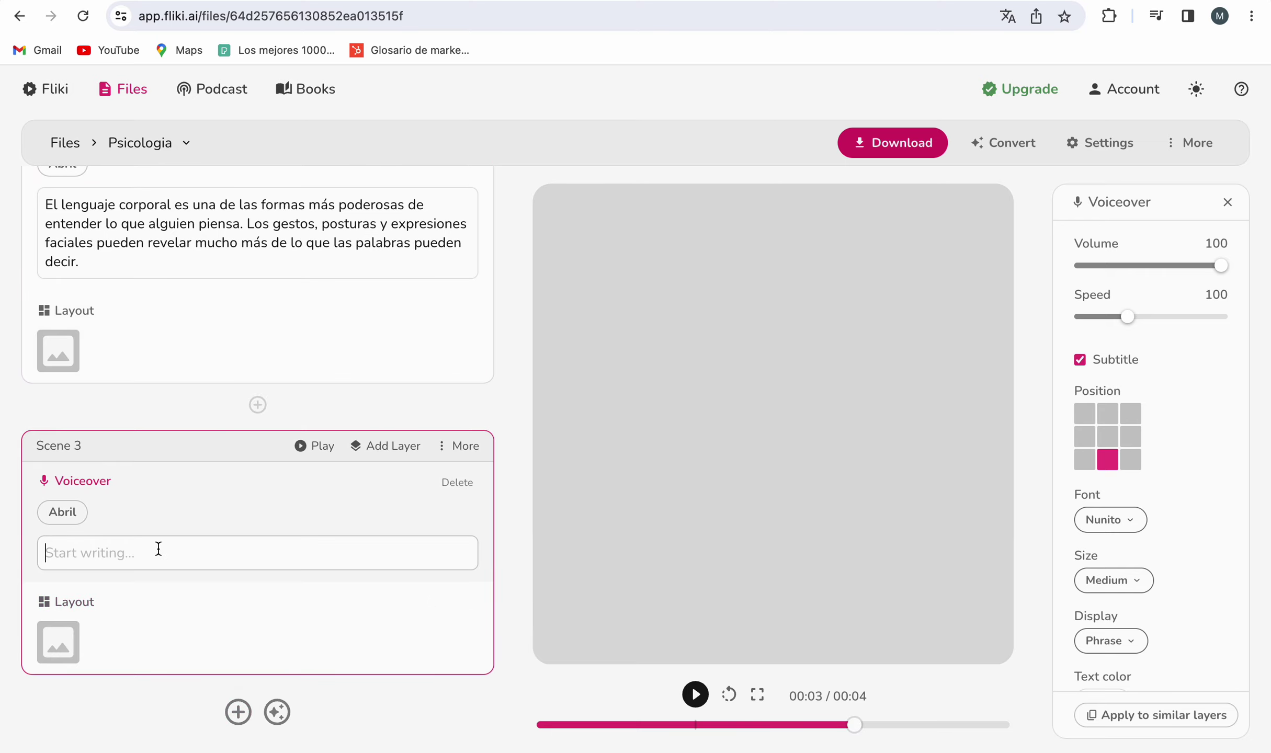
pyautogui.hotkey('ctrl', 'v')
# Step: Browse the stock video library for Scene 1's layout, closing it without choosing any media
pyautogui.scroll(10, 192, 584)
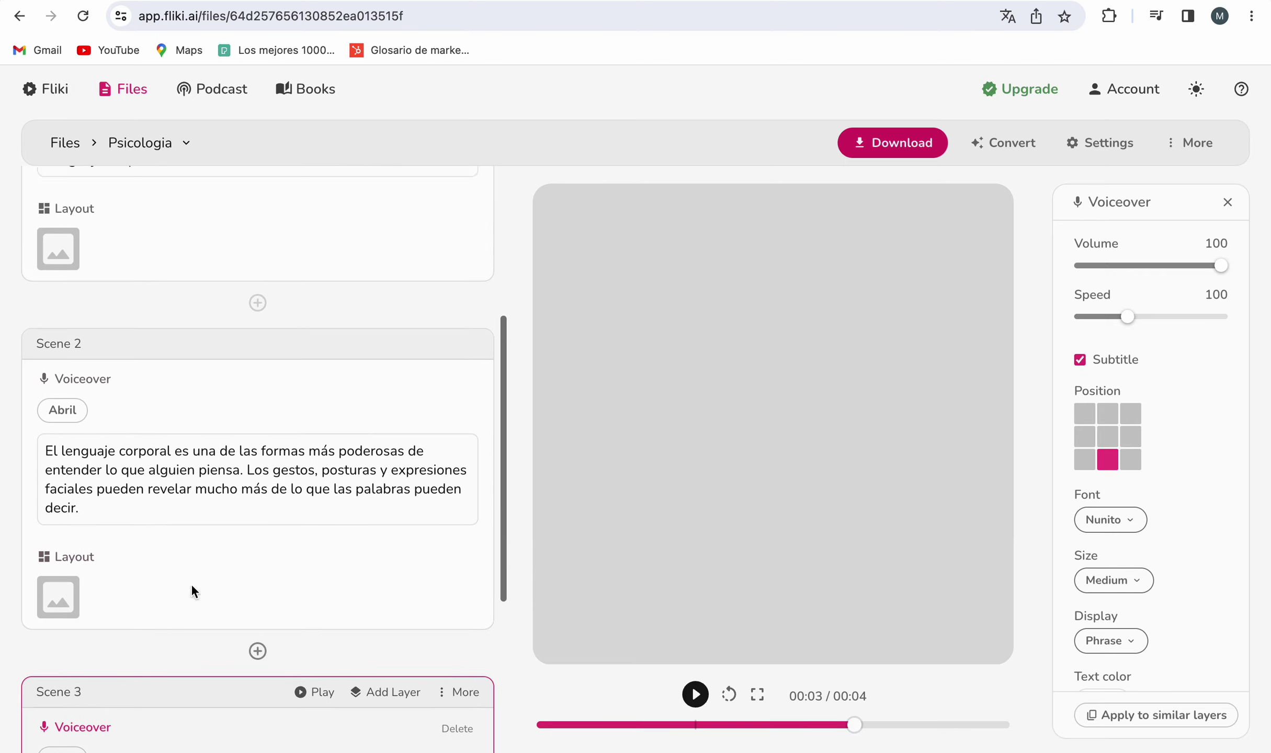
pyautogui.scroll(1, 192, 585)
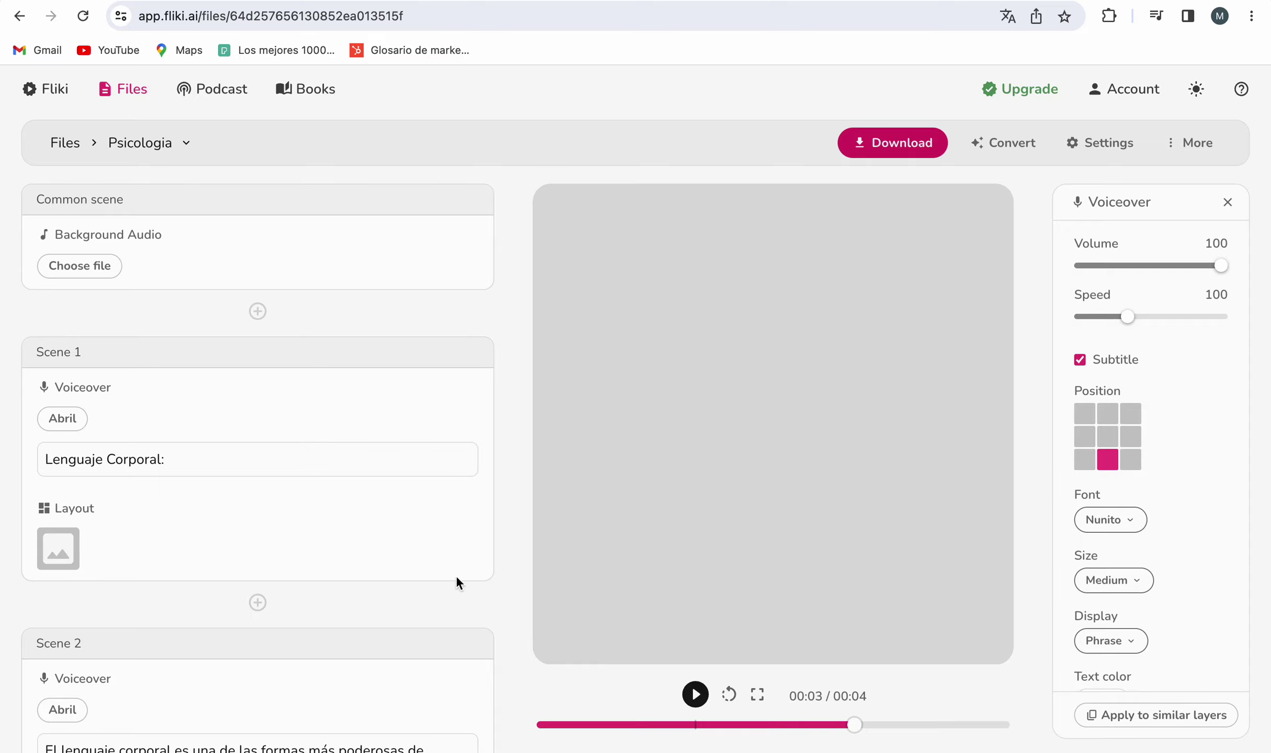
pyautogui.click(58, 549)
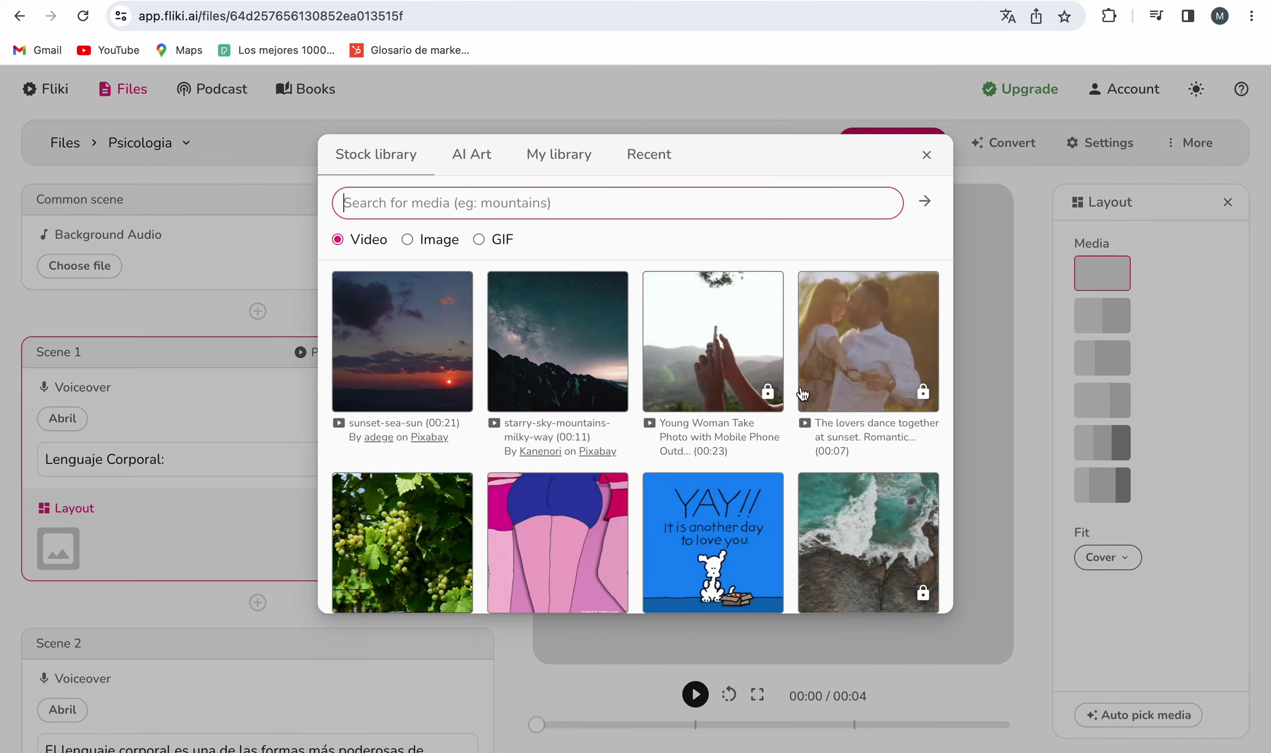
pyautogui.scroll(-3, 622, 477)
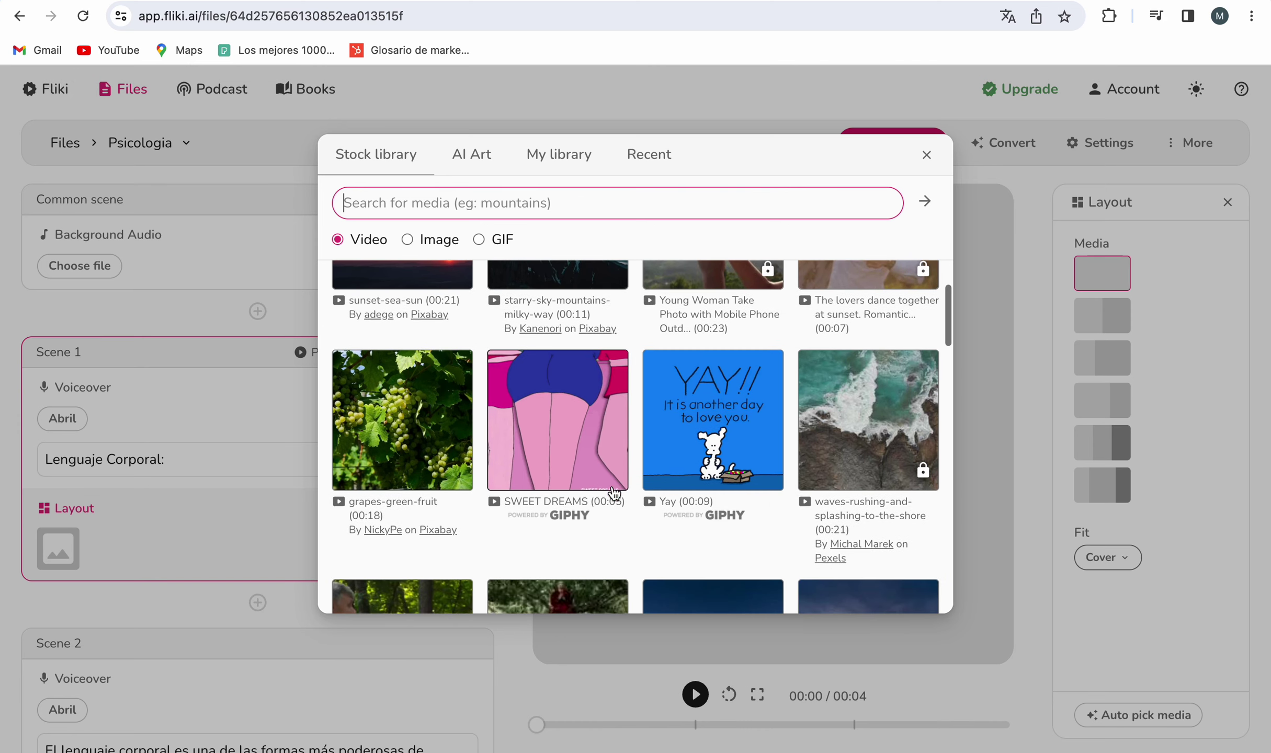
pyautogui.click(926, 155)
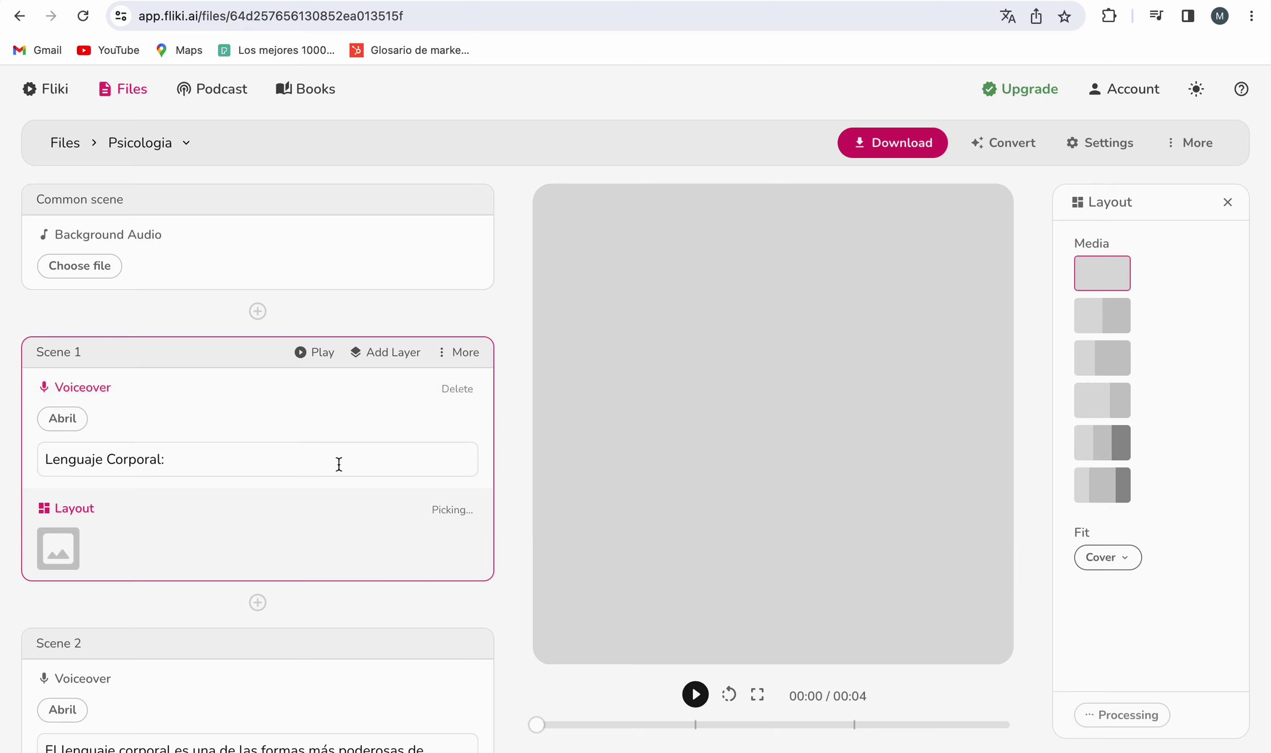
# Step: Auto-pick the layout media for Scenes 1, 2 and 3
pyautogui.scroll(-2, 337, 463)
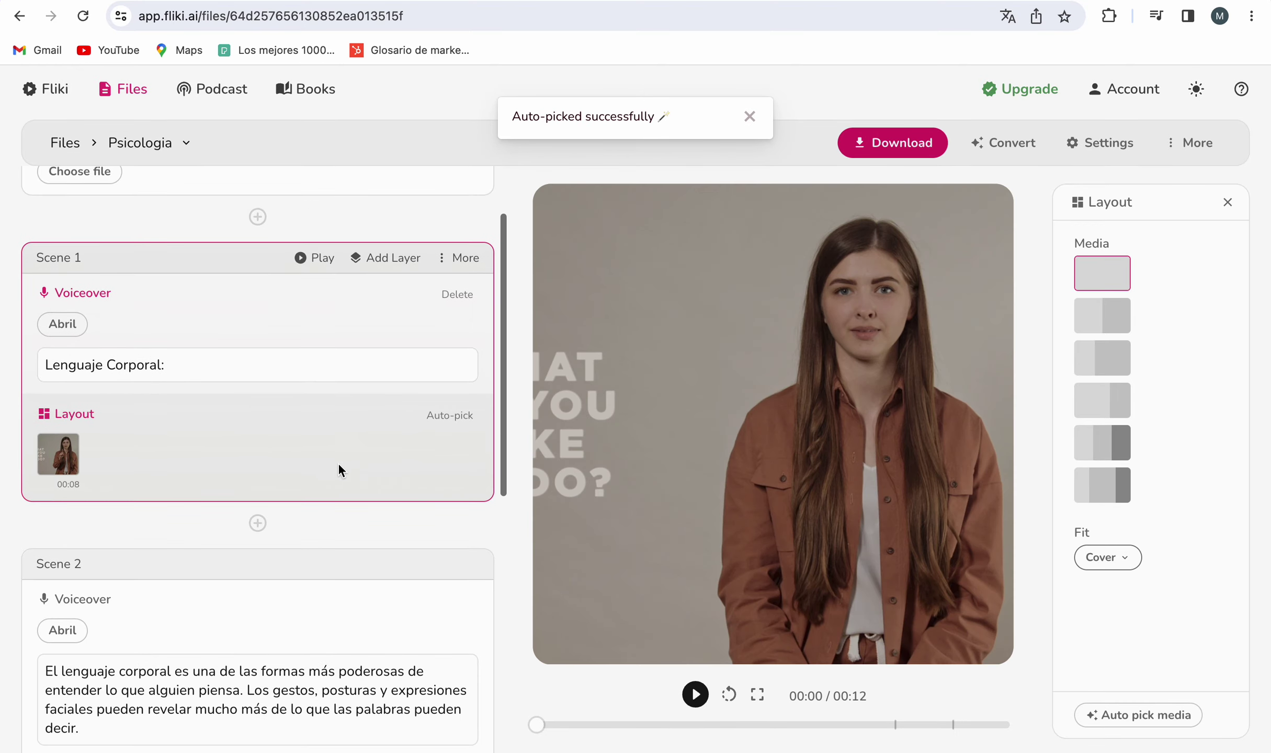
pyautogui.scroll(-3, 402, 551)
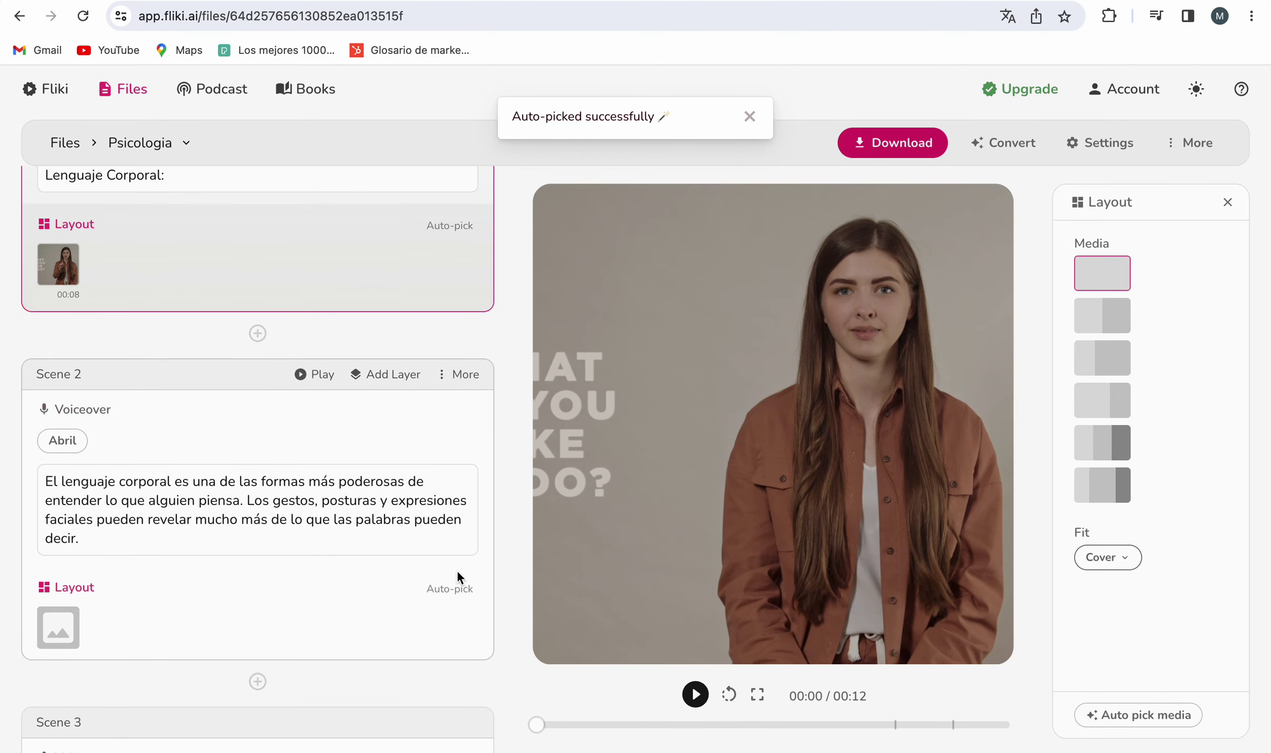
pyautogui.click(463, 590)
pyautogui.scroll(-6, 462, 585)
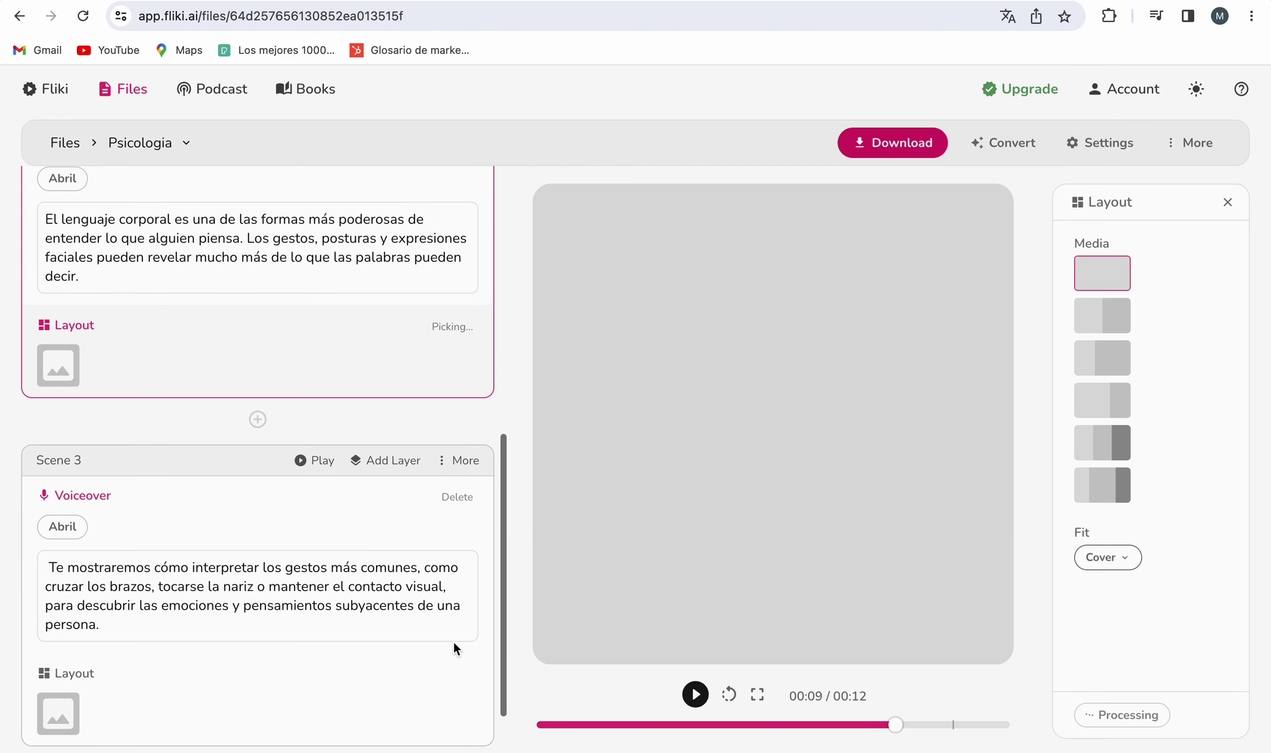
pyautogui.scroll(-1, 455, 637)
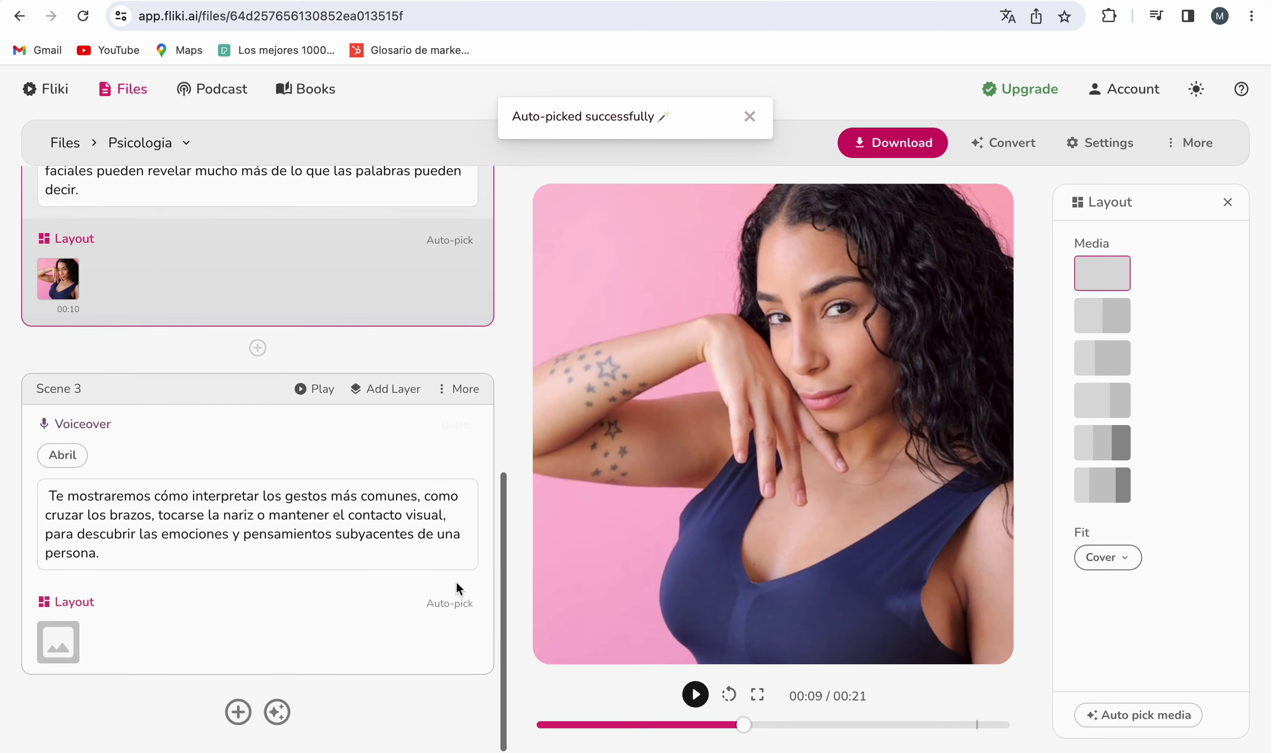
pyautogui.click(450, 603)
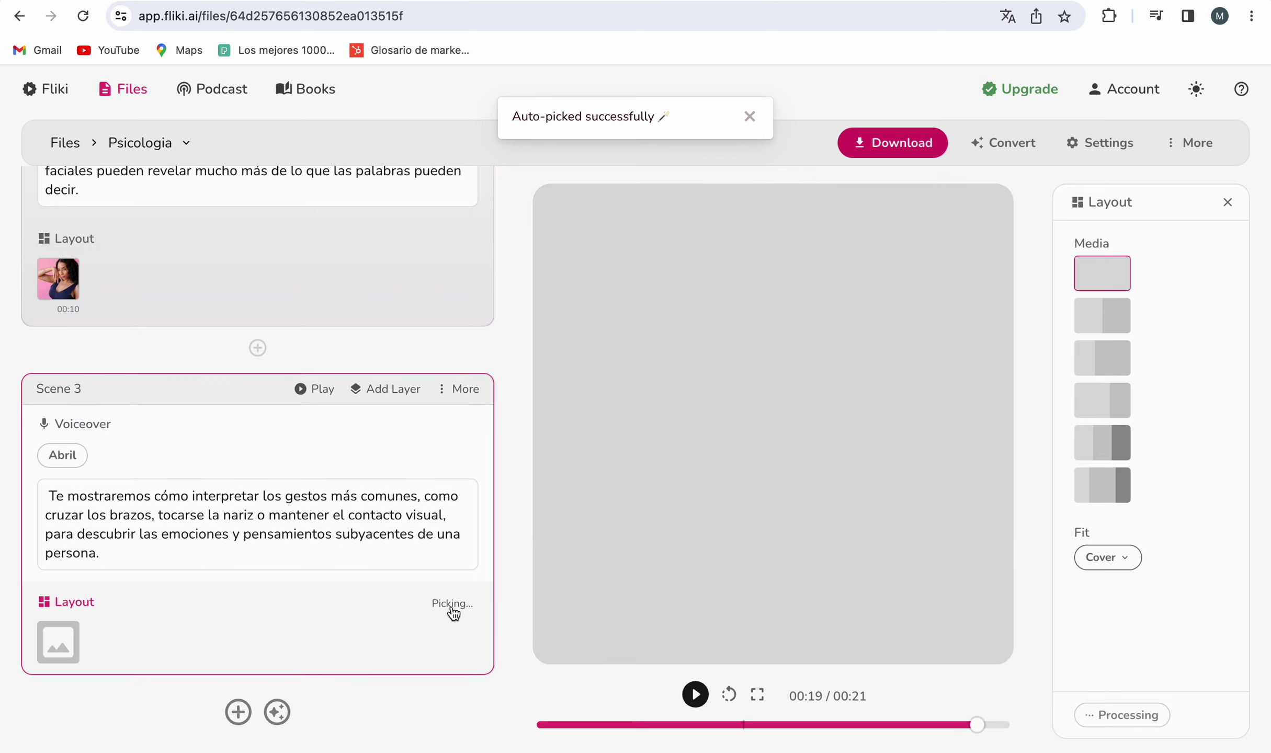
# Step: Set the video's aspect ratio to Landscape (16:9) and save the settings
pyautogui.scroll(4, 457, 523)
pyautogui.scroll(7, 457, 471)
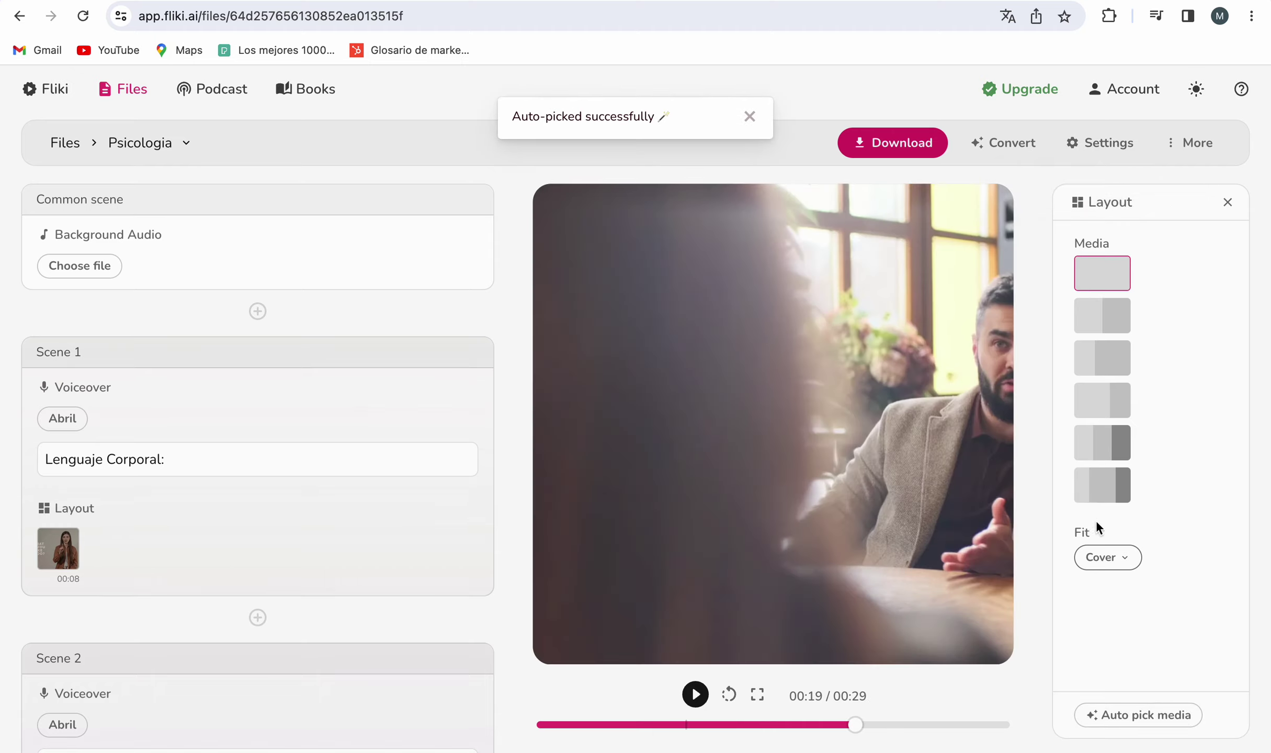
pyautogui.click(877, 388)
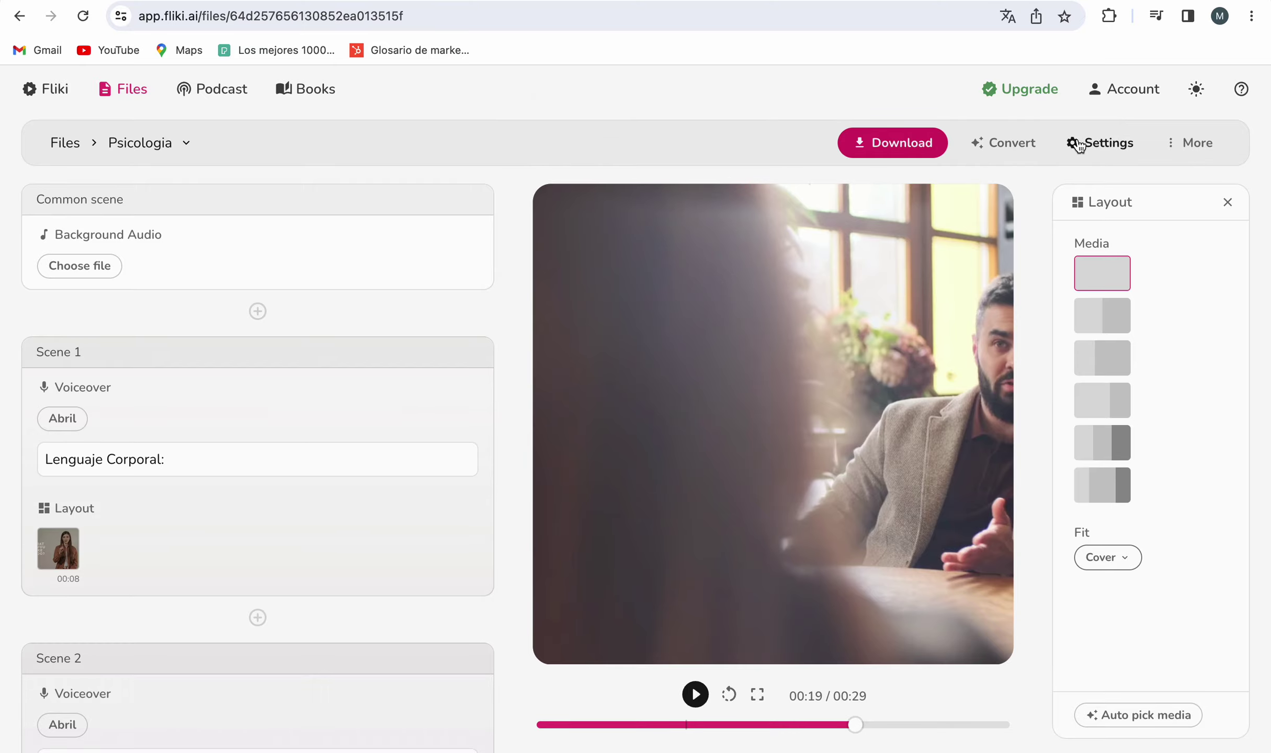
pyautogui.click(1072, 143)
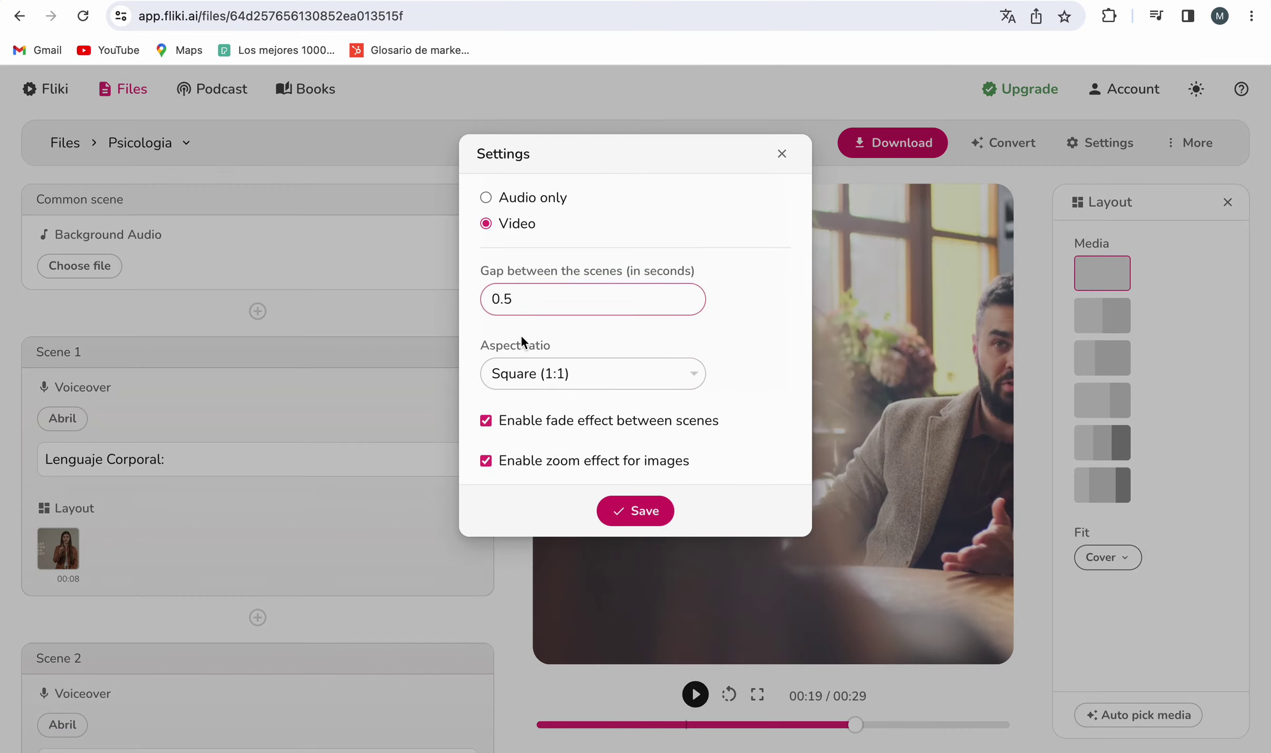
pyautogui.click(574, 375)
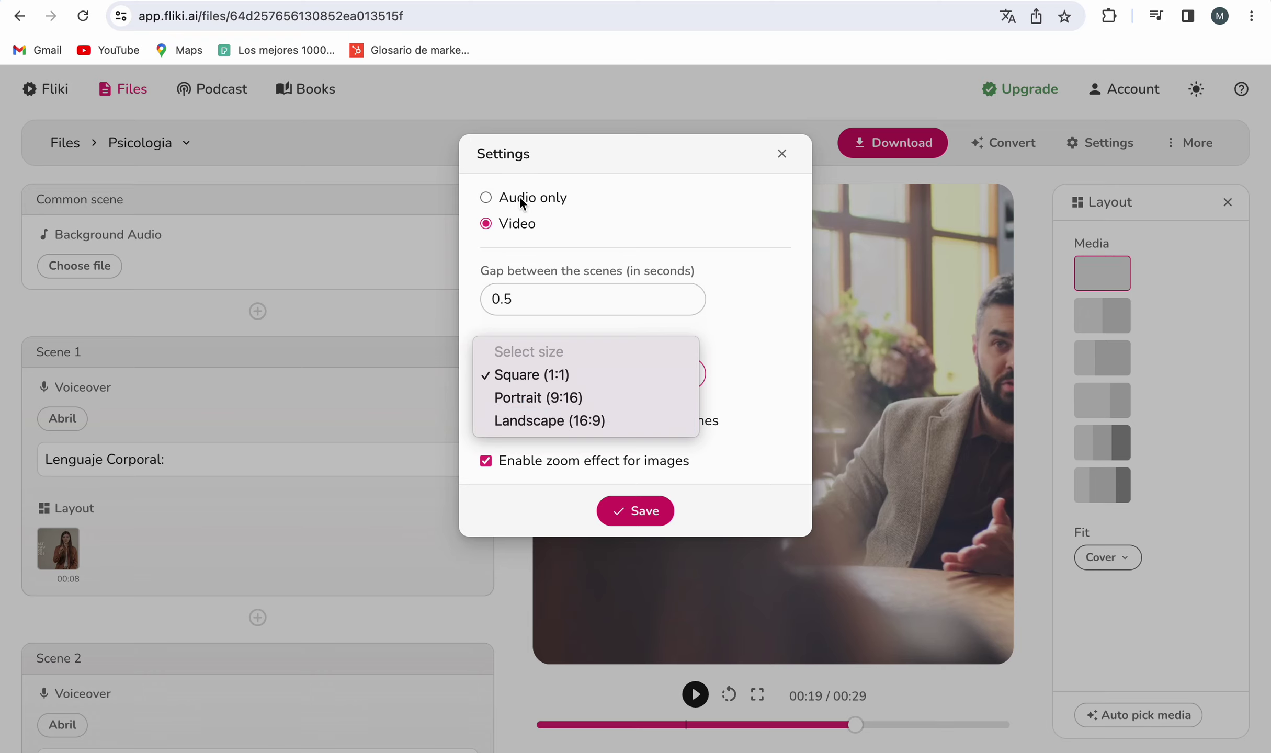
pyautogui.click(598, 421)
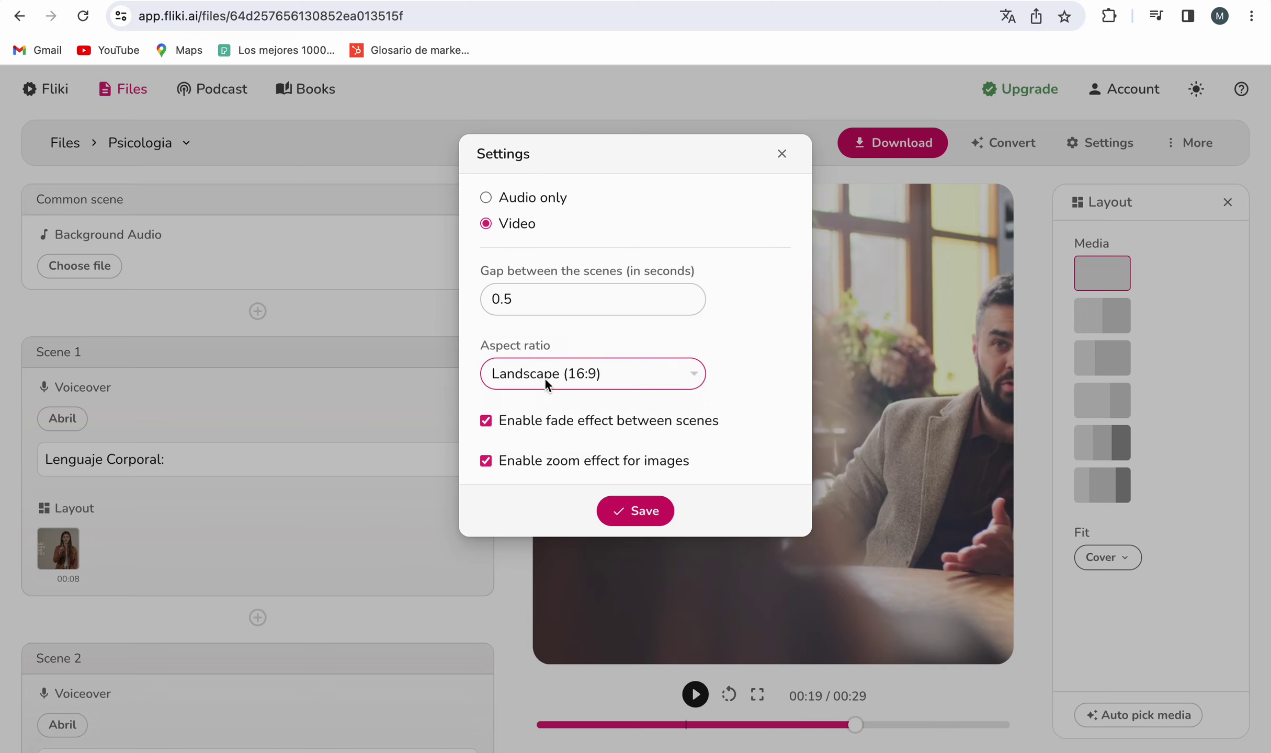
pyautogui.click(632, 510)
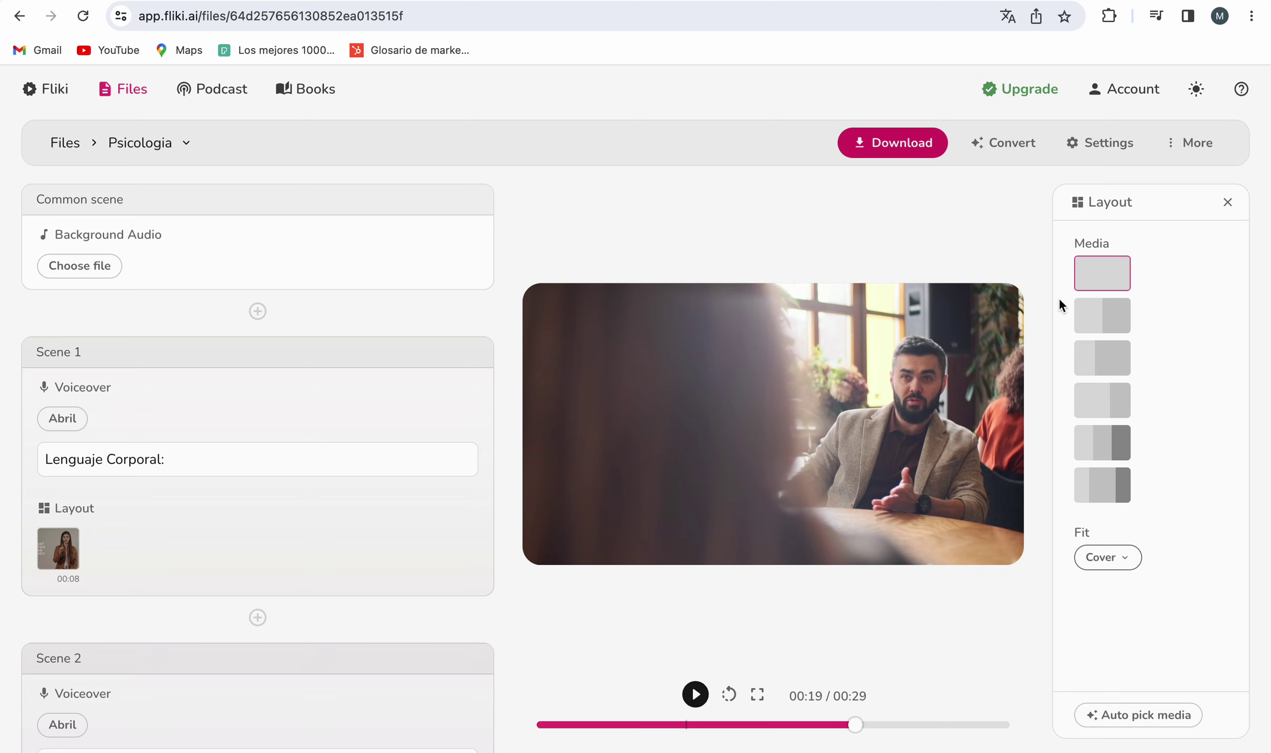
# Step: Set the subtitle font of Scene 2's voiceover to Oswald, with Medium size
pyautogui.scroll(-1, 302, 513)
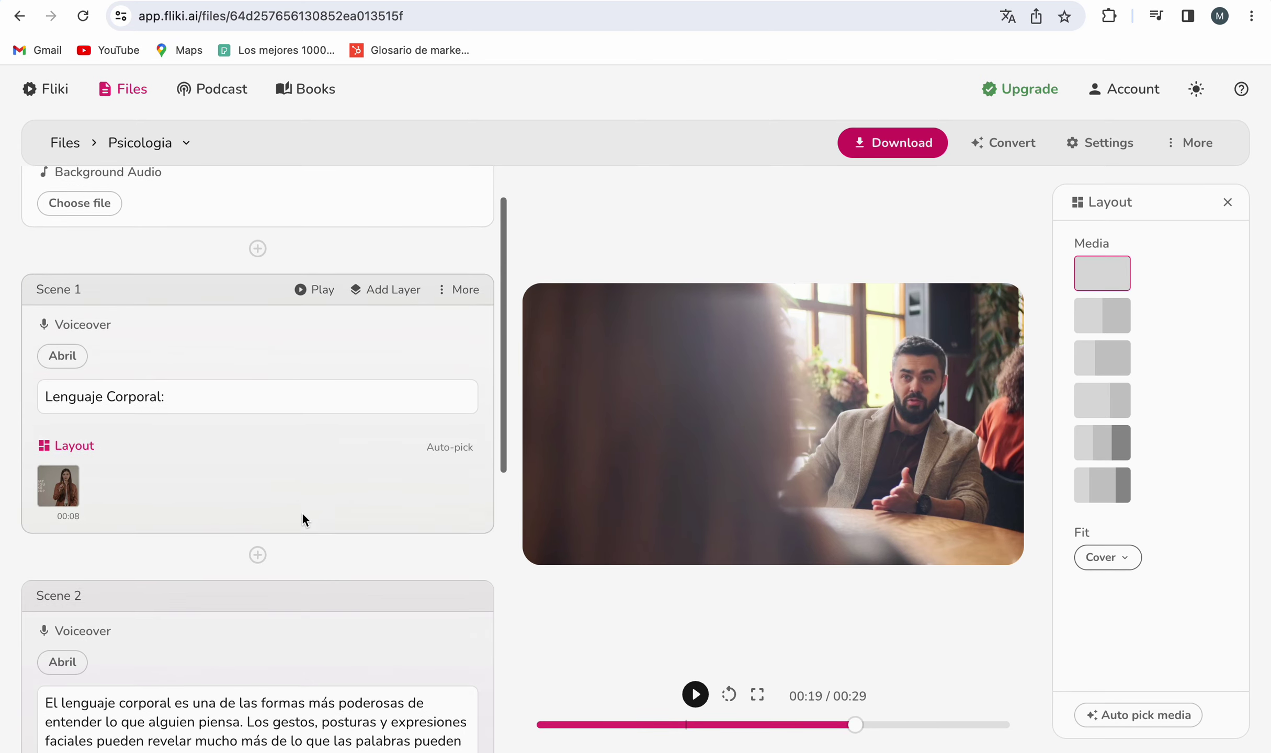
pyautogui.scroll(-1, 302, 513)
pyautogui.click(340, 678)
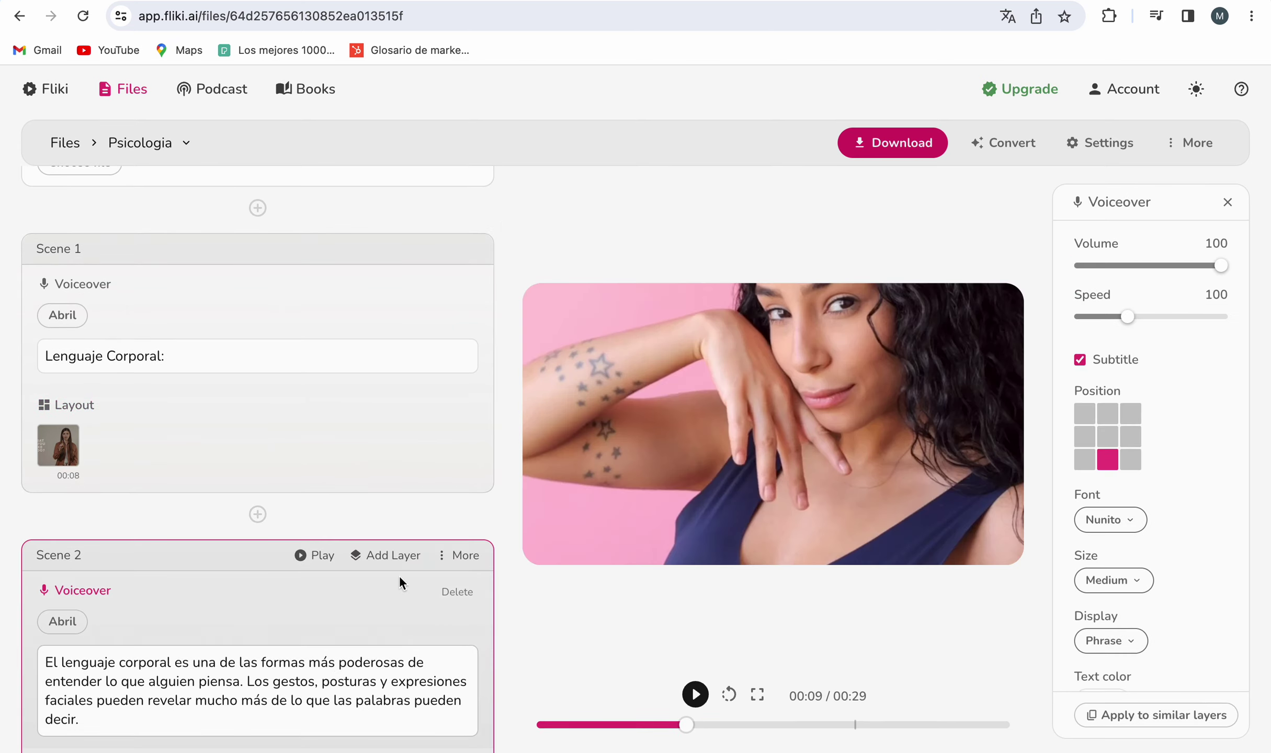
pyautogui.scroll(-2, 390, 584)
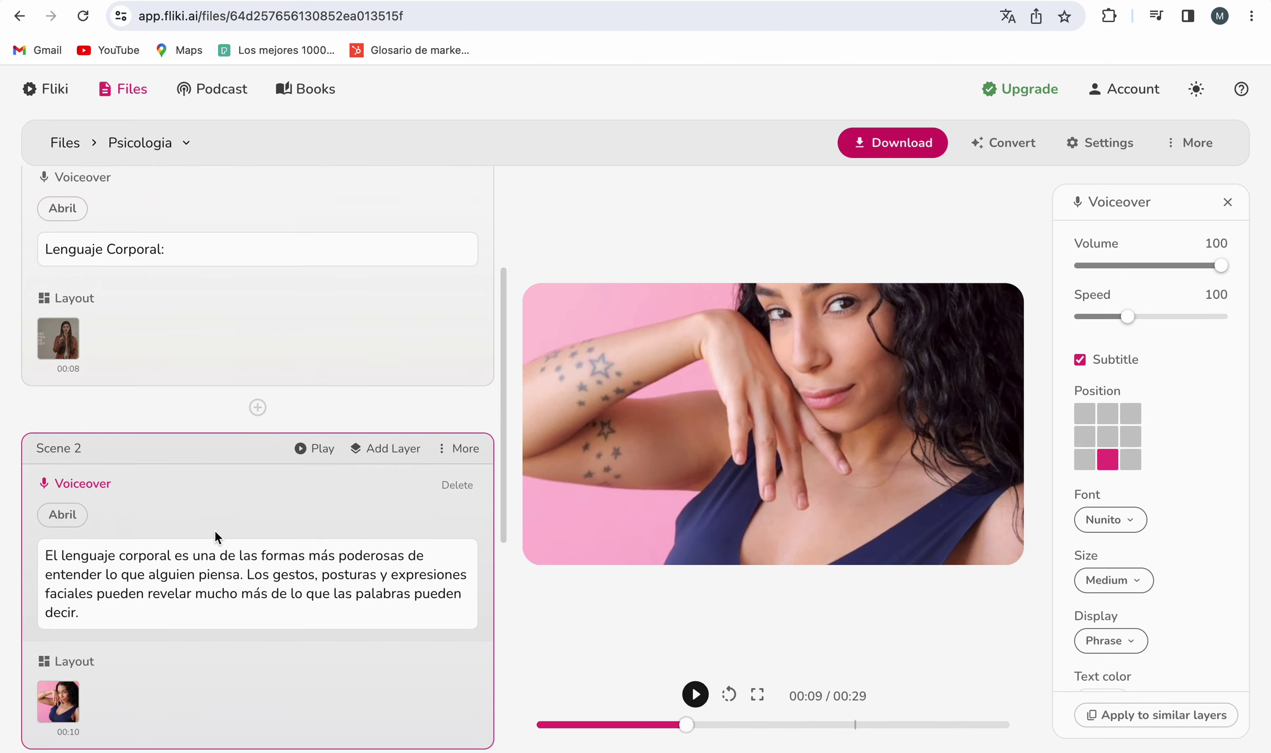
pyautogui.scroll(-1, 217, 536)
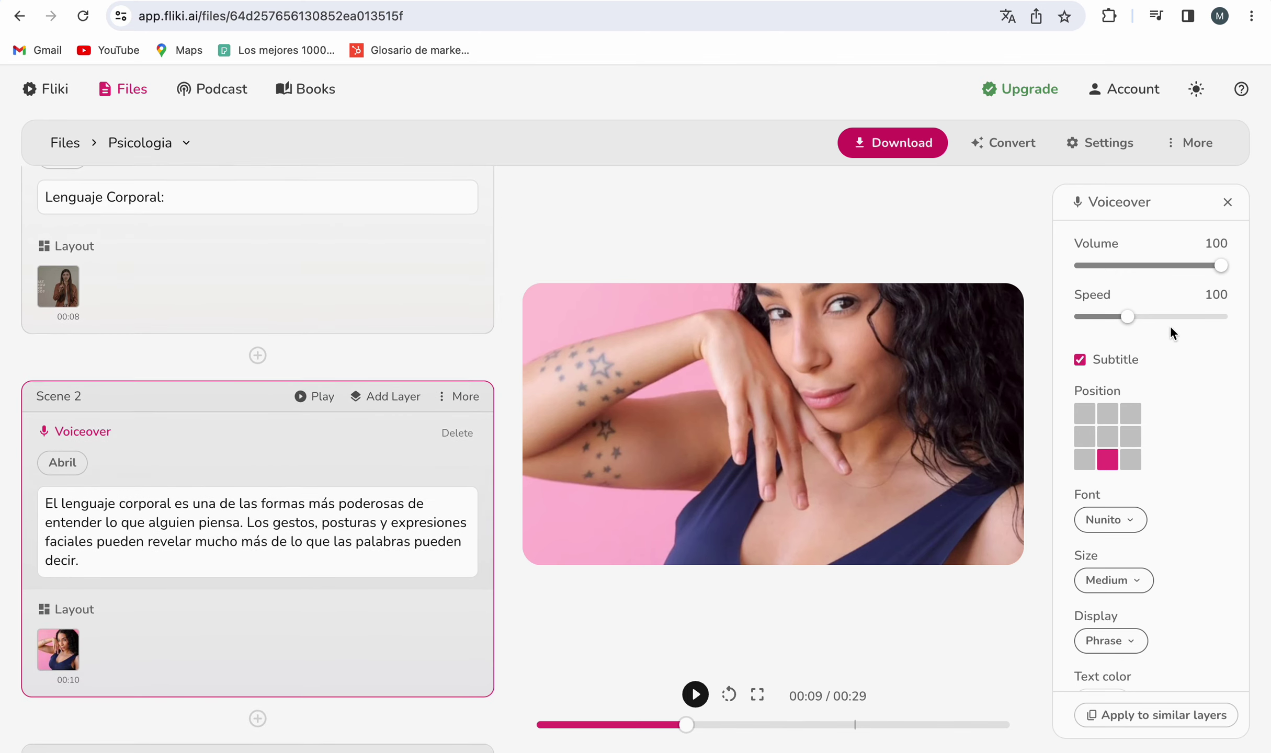
pyautogui.scroll(-1, 1148, 438)
pyautogui.scroll(-2, 1148, 562)
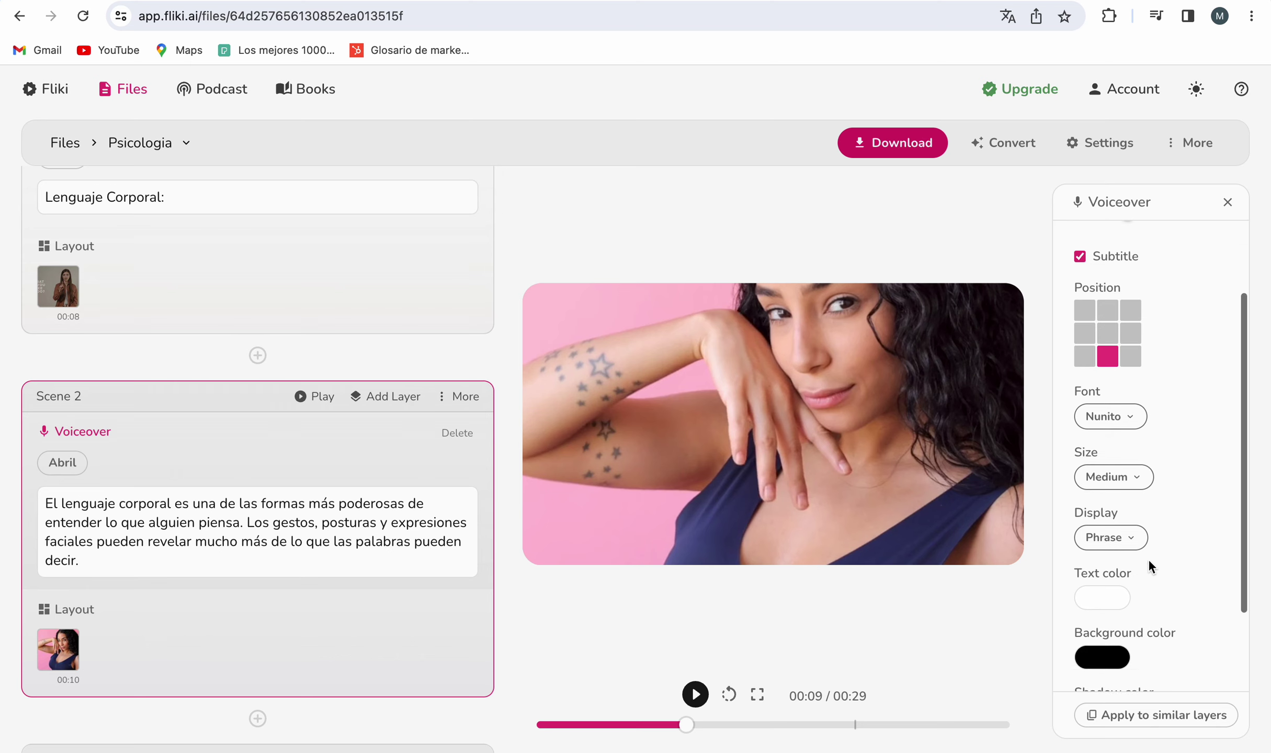
pyautogui.scroll(-1, 1111, 562)
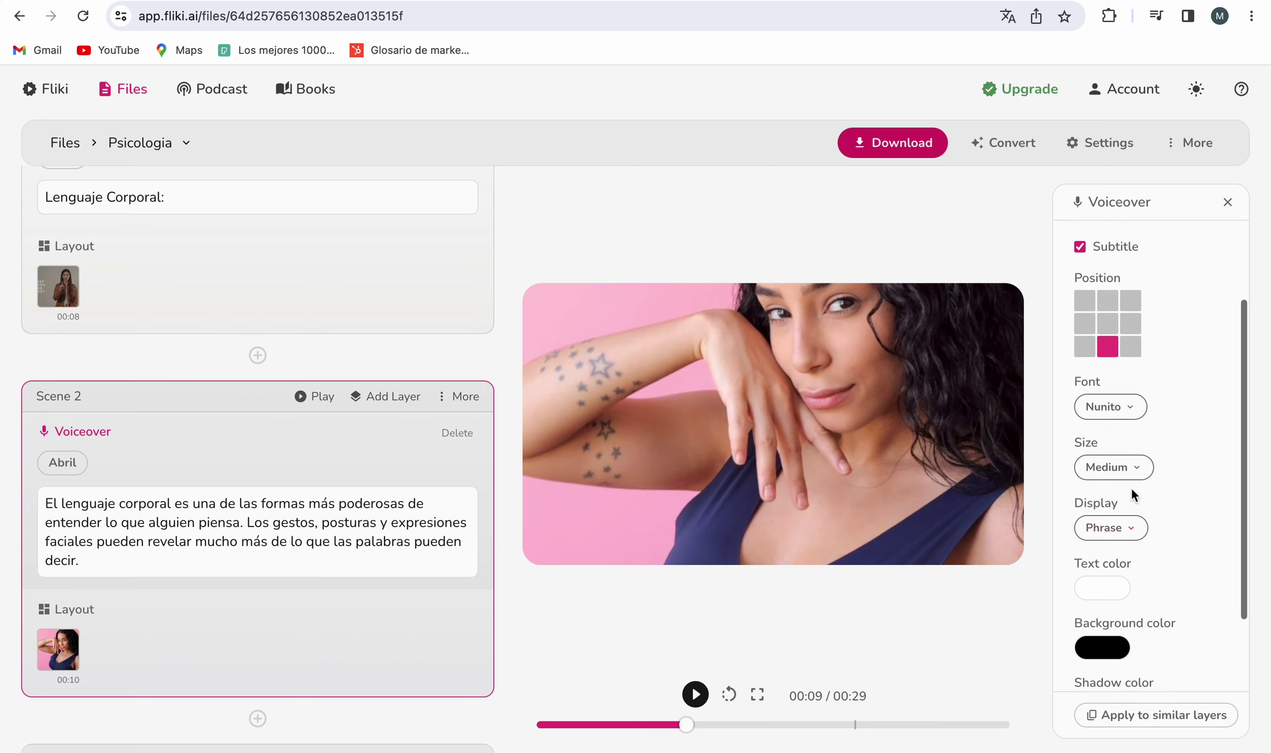
pyautogui.click(1126, 419)
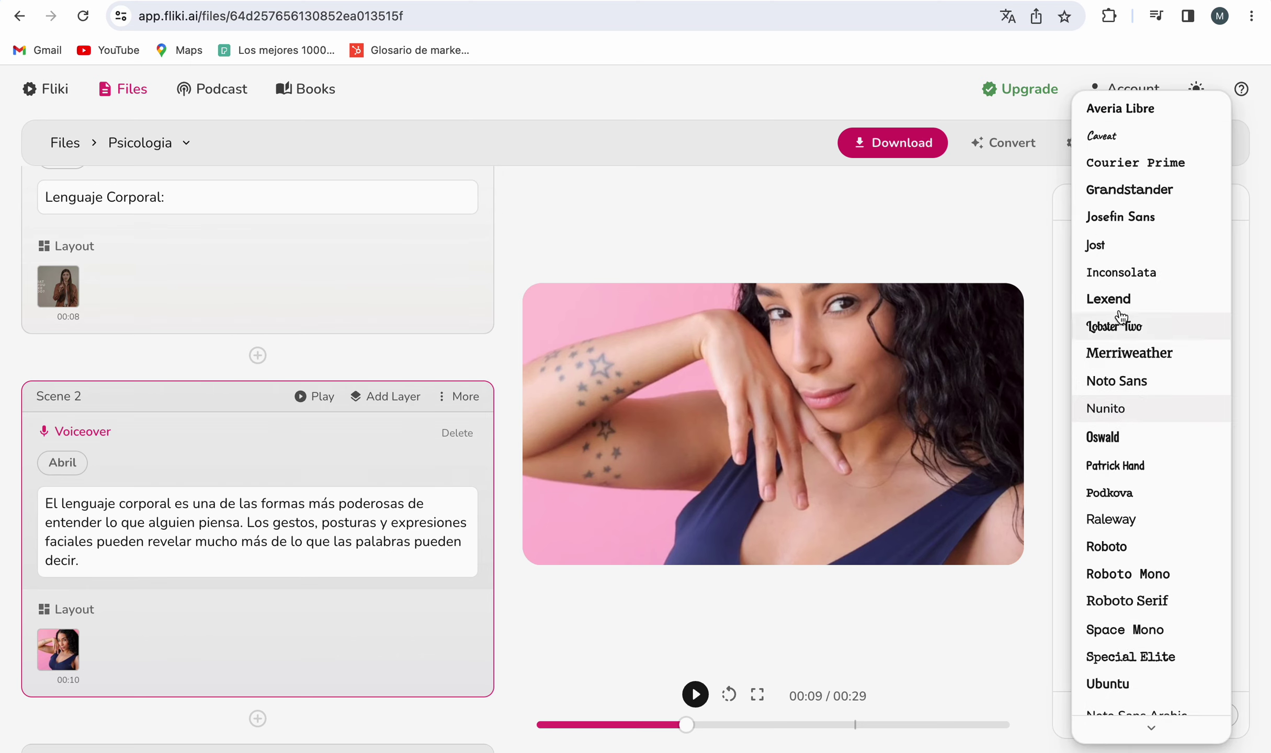
pyautogui.click(1116, 441)
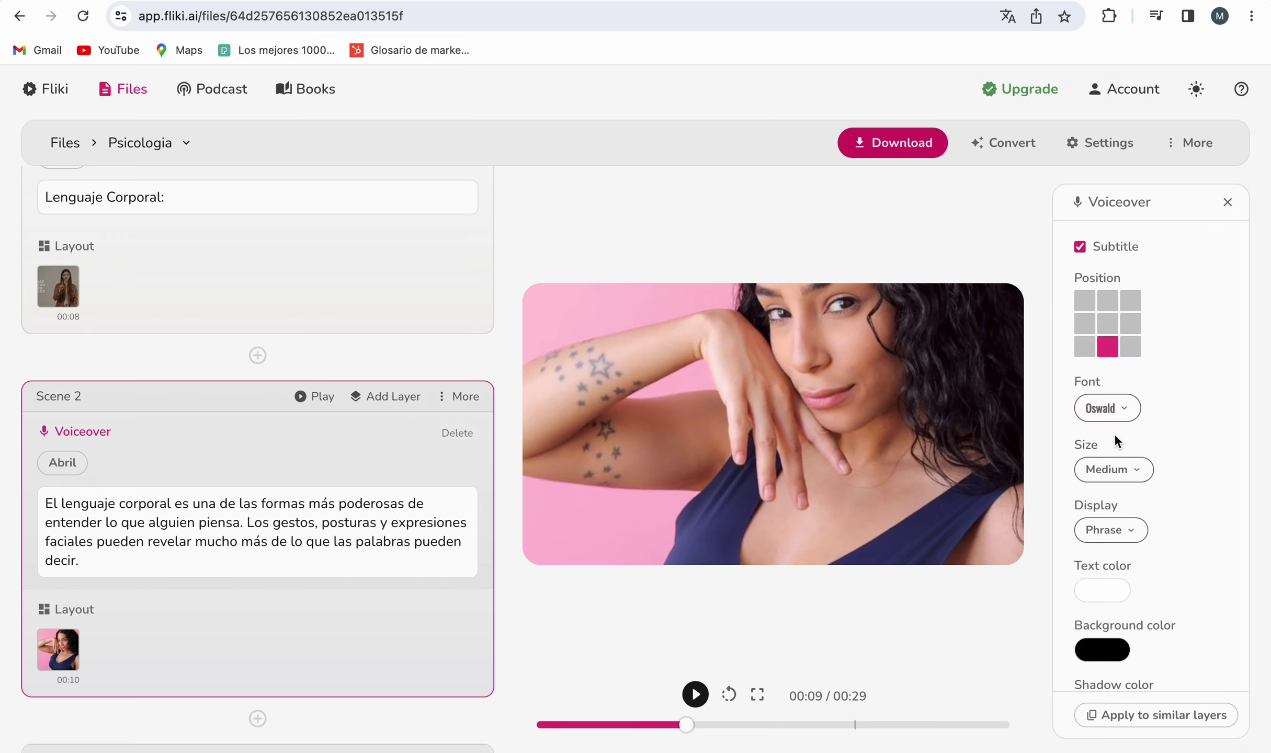
pyautogui.click(1114, 469)
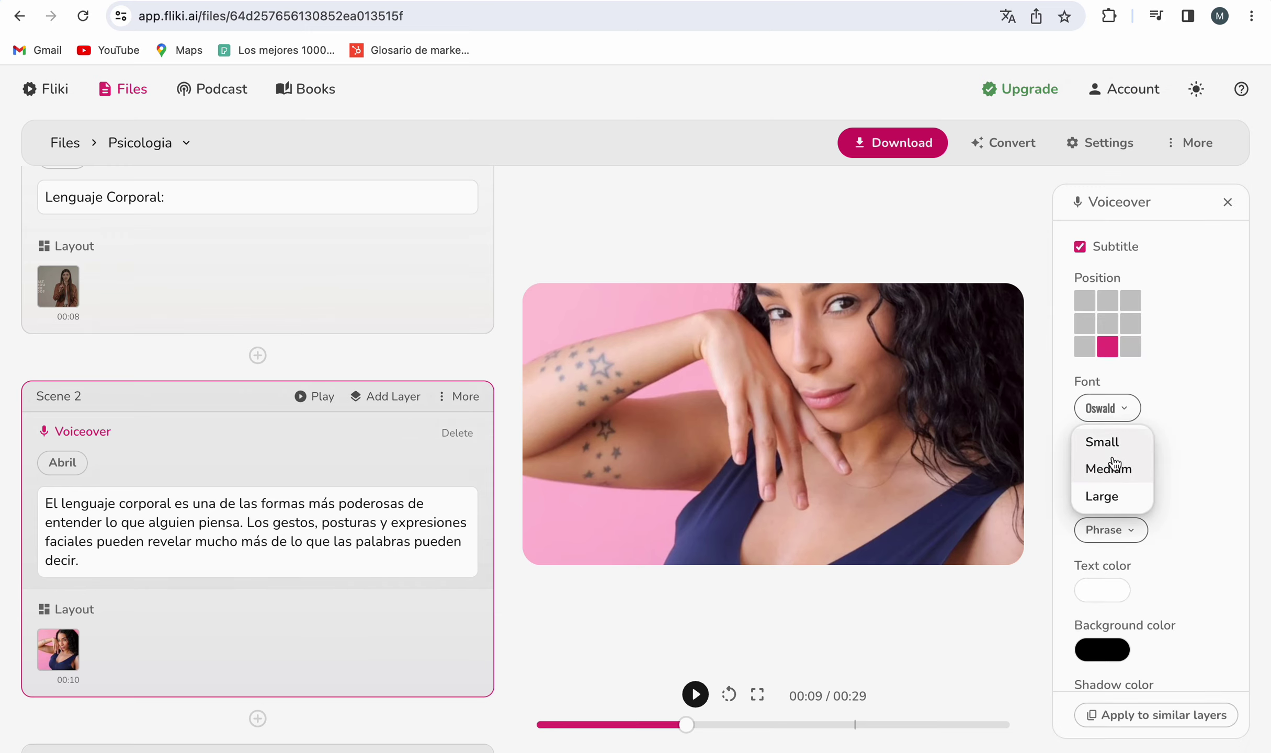
pyautogui.click(1113, 471)
# Step: Set the subtitle text color of Scene 2's voiceover to near-black (RGB 3, 3, 3)
pyautogui.scroll(-1, 1093, 555)
pyautogui.click(1098, 555)
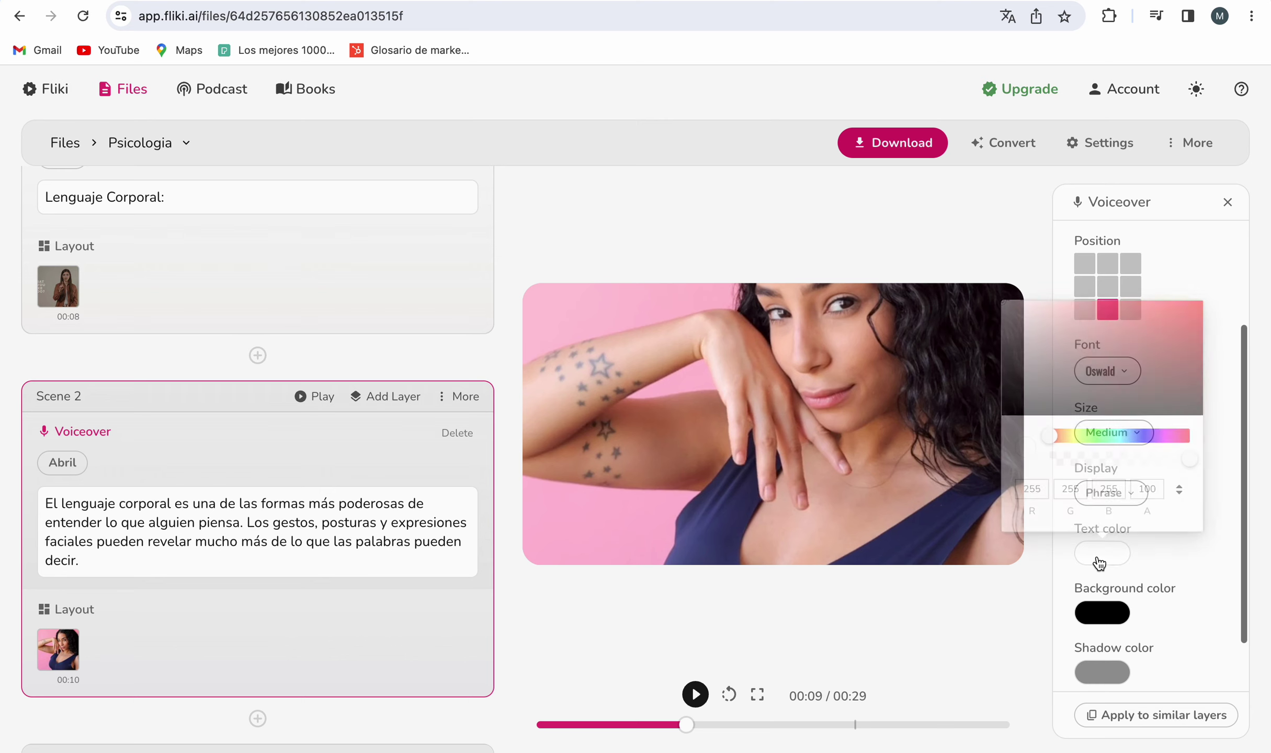
pyautogui.click(1016, 412)
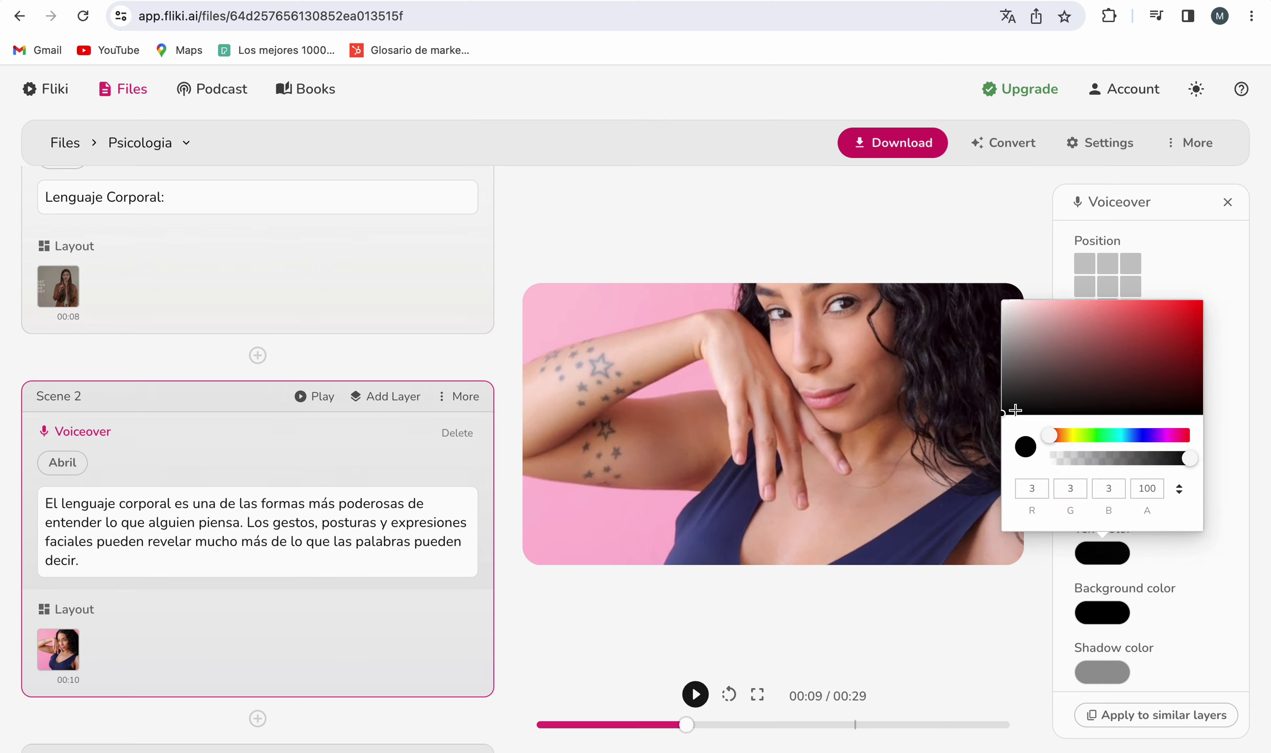
pyautogui.click(1210, 544)
# Step: Copy Scene 2's voiceover settings to all voiceover layers in the file
pyautogui.scroll(-1, 1209, 544)
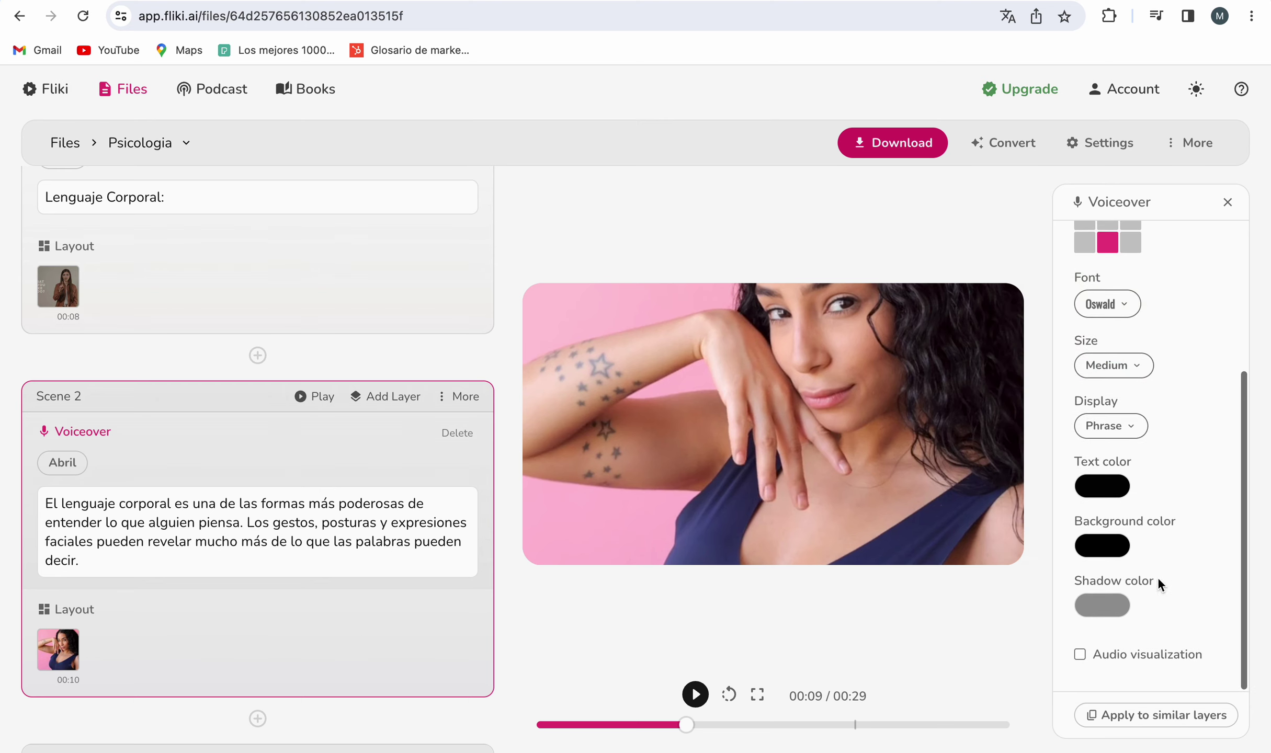
pyautogui.click(1134, 717)
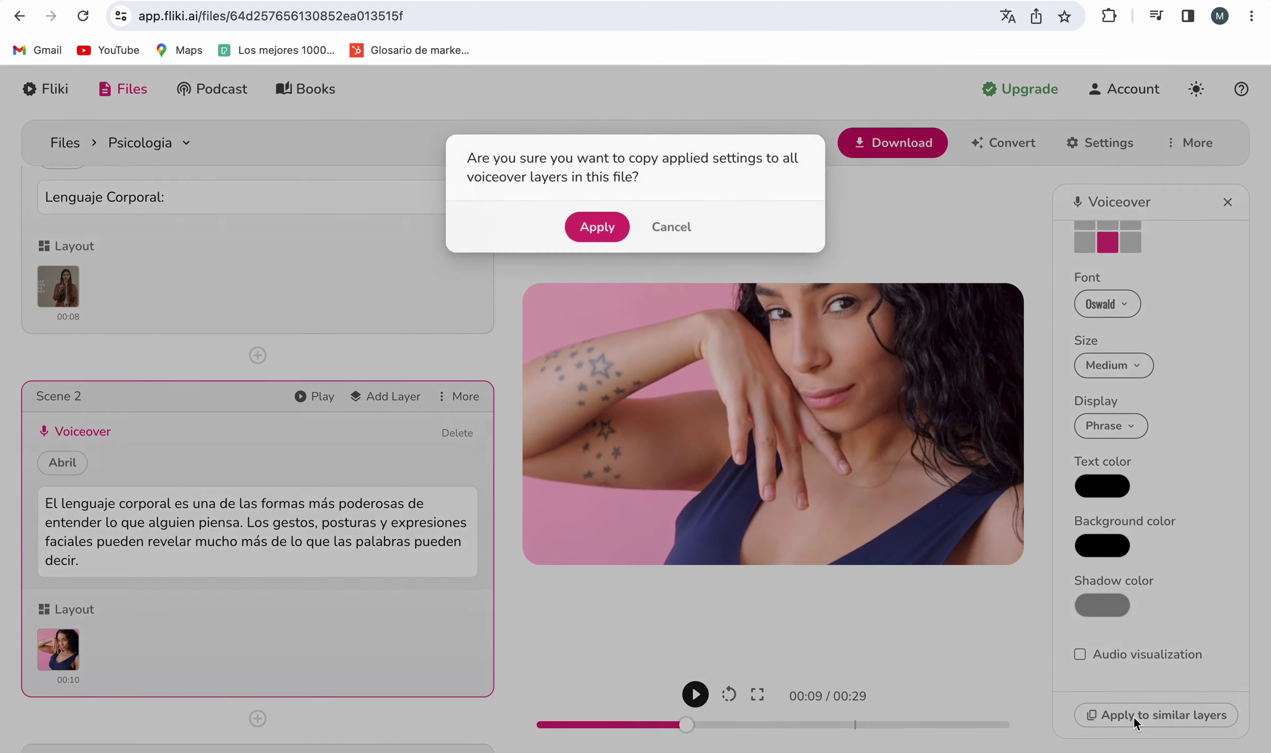
pyautogui.click(606, 227)
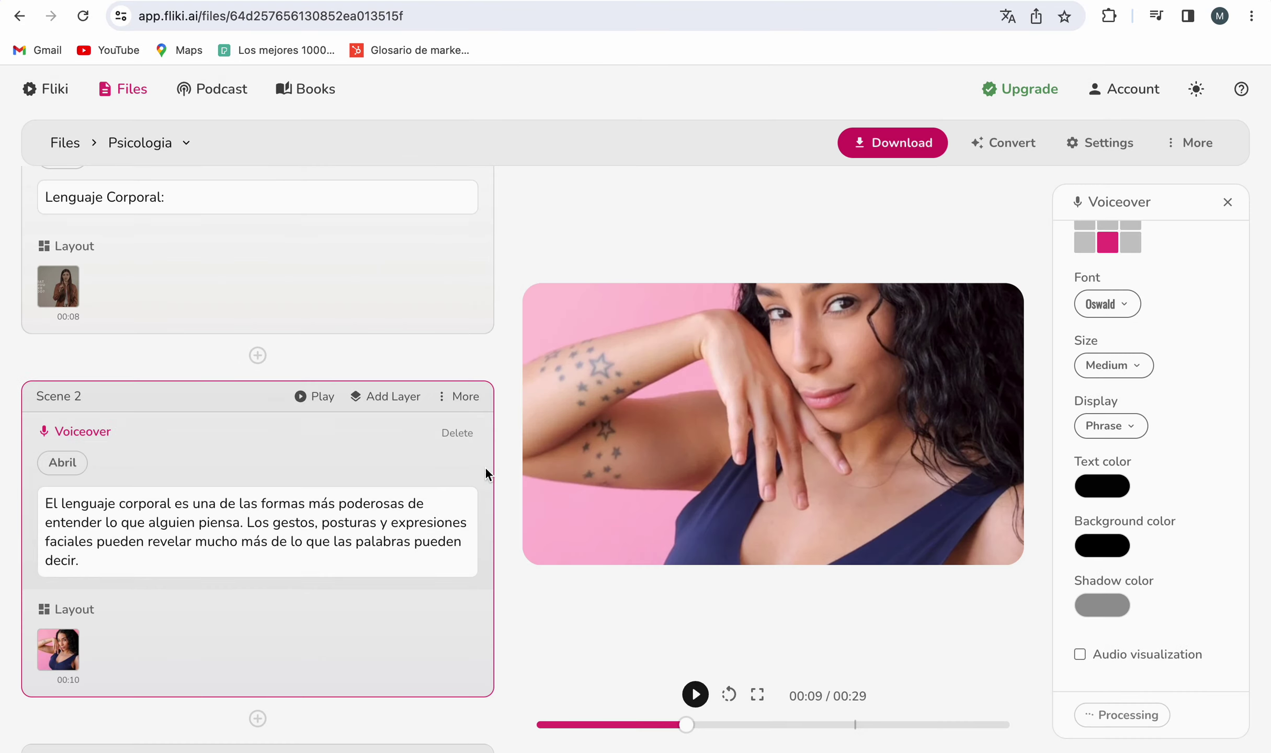
# Step: Play a short preview from Scene 1's voiceover to check how the subtitle looks
pyautogui.scroll(3, 383, 535)
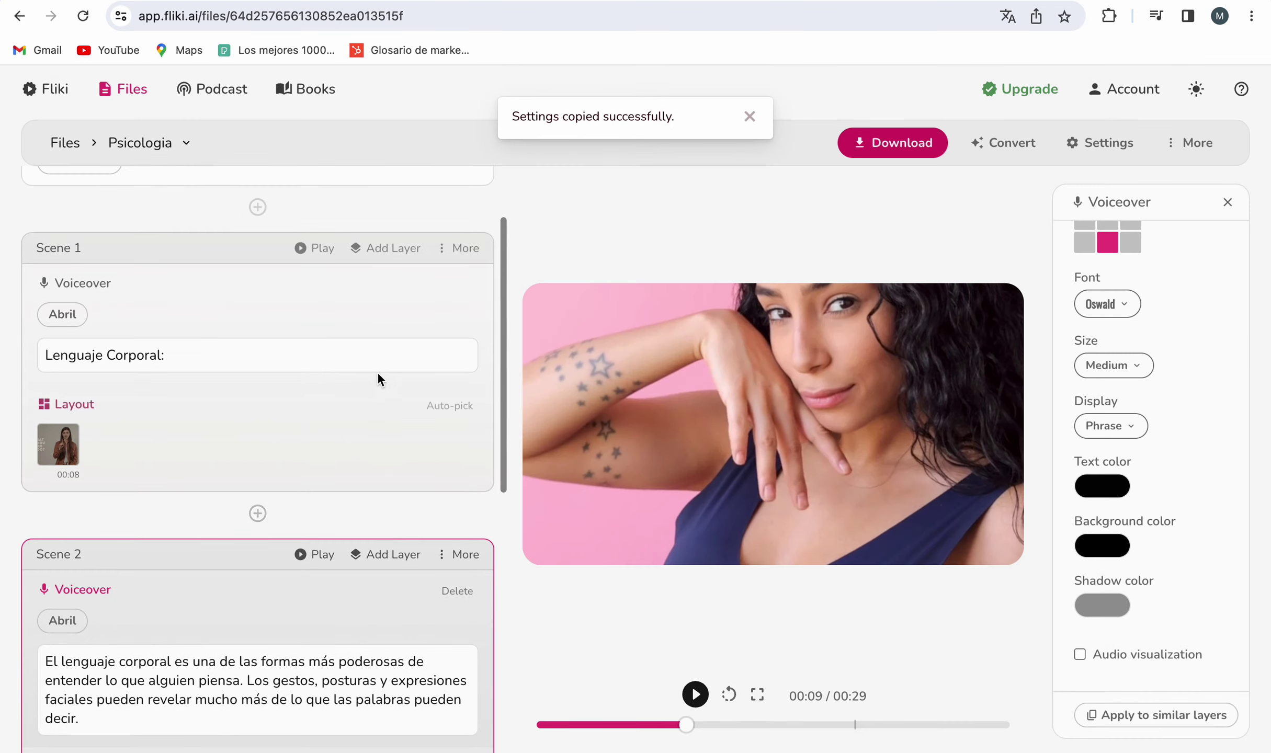
pyautogui.click(378, 375)
pyautogui.click(695, 695)
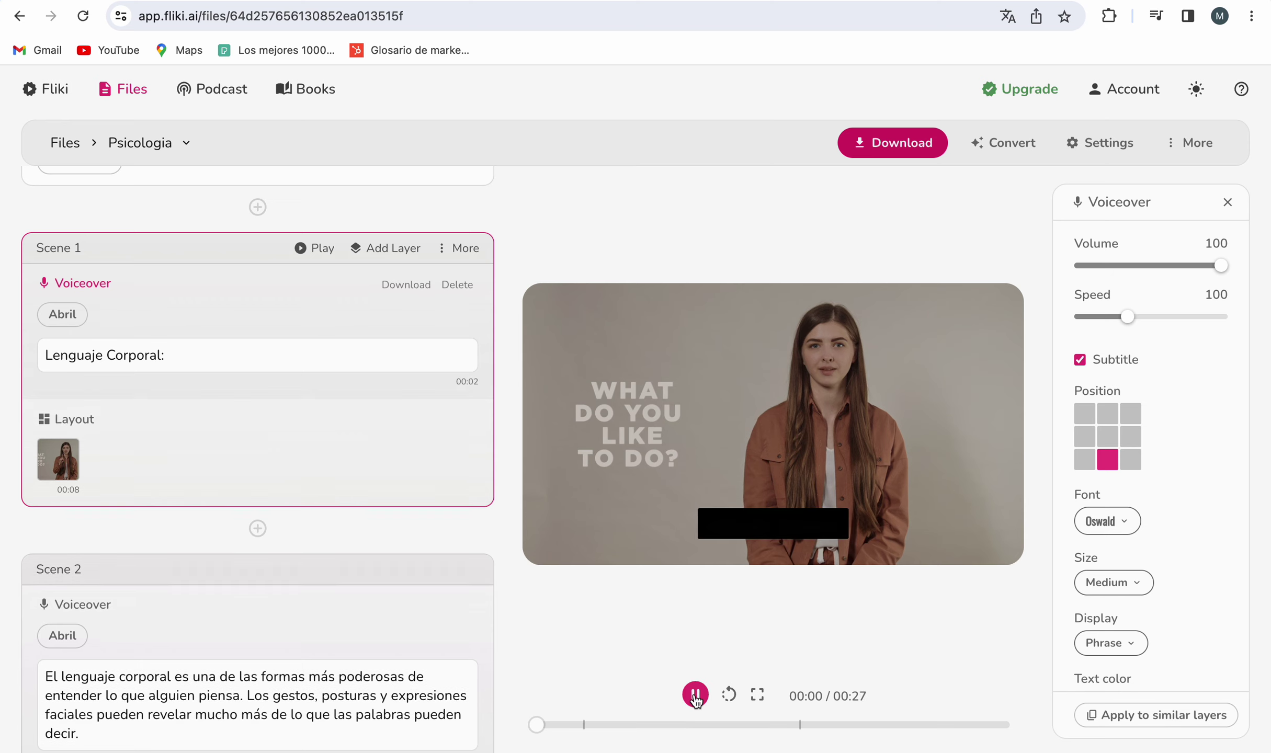
pyautogui.click(695, 696)
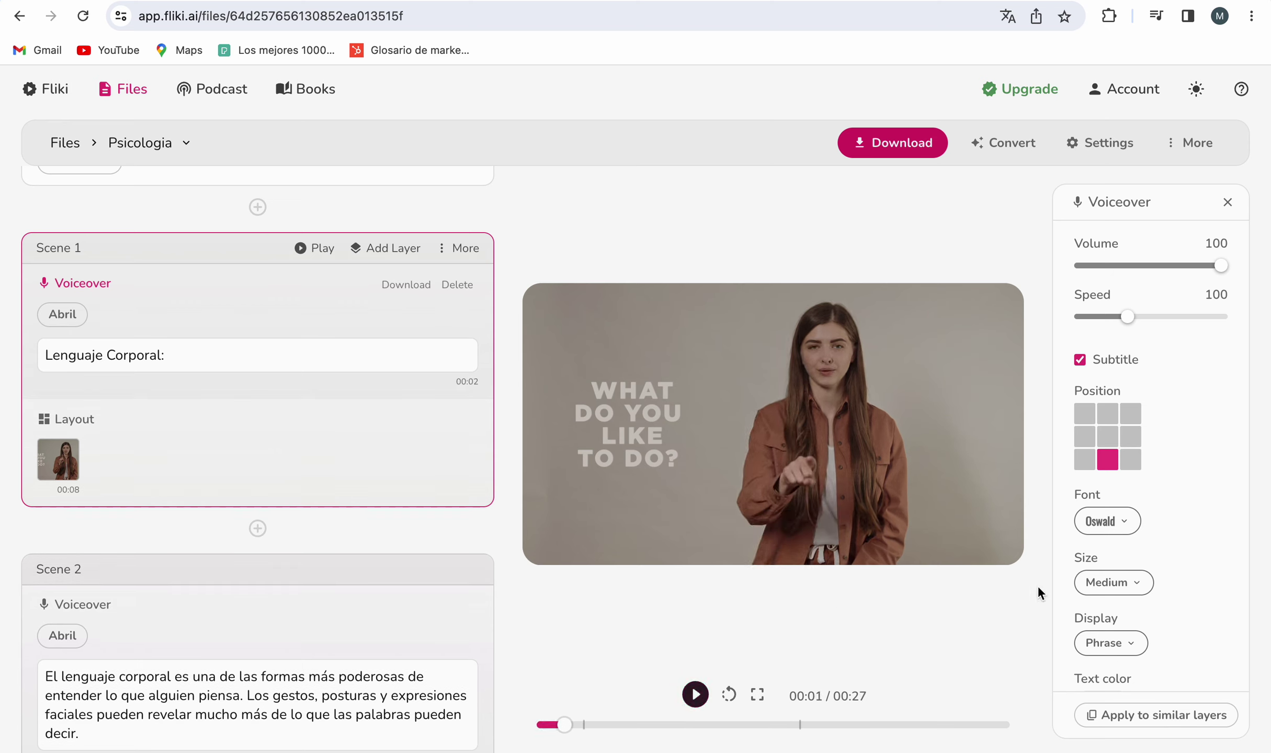
# Step: Set the subtitle text color of Scene 1's voiceover to white (RGB 255, 255, 255)
pyautogui.scroll(-2, 1105, 589)
pyautogui.click(1103, 630)
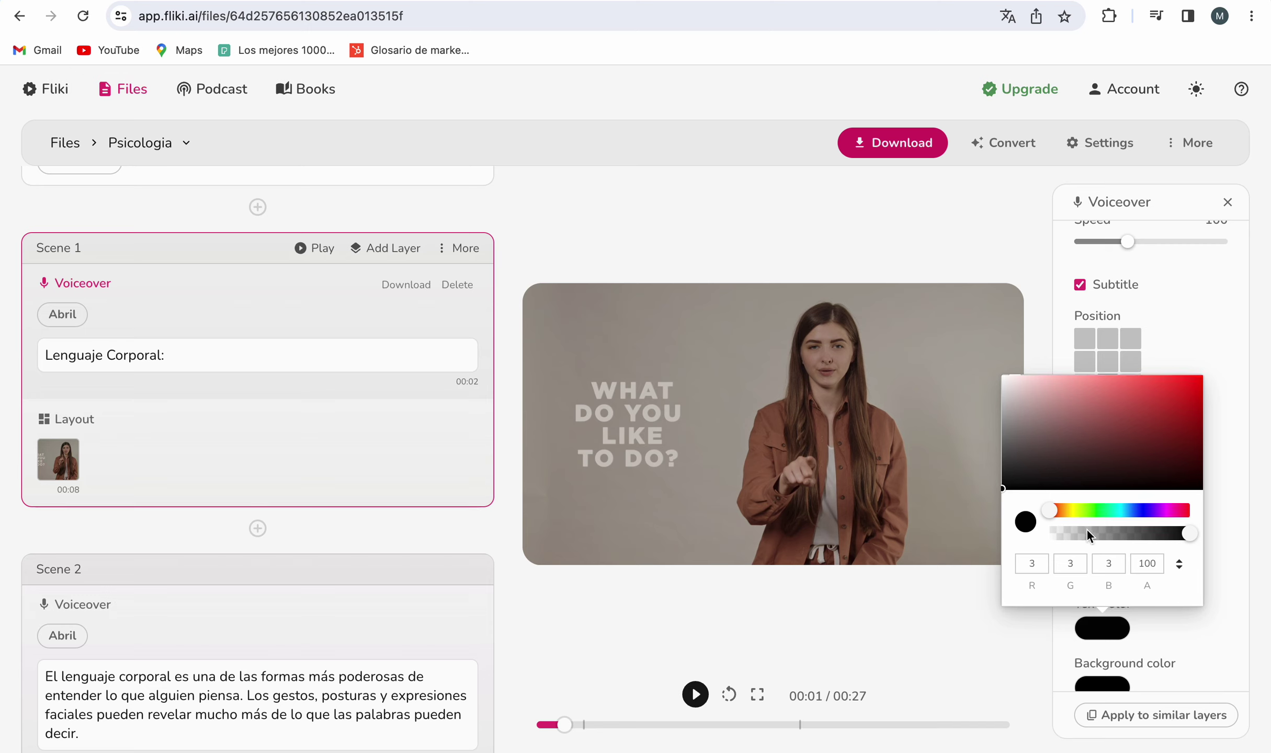
pyautogui.moveTo(1006, 382); pyautogui.dragTo(990, 372)
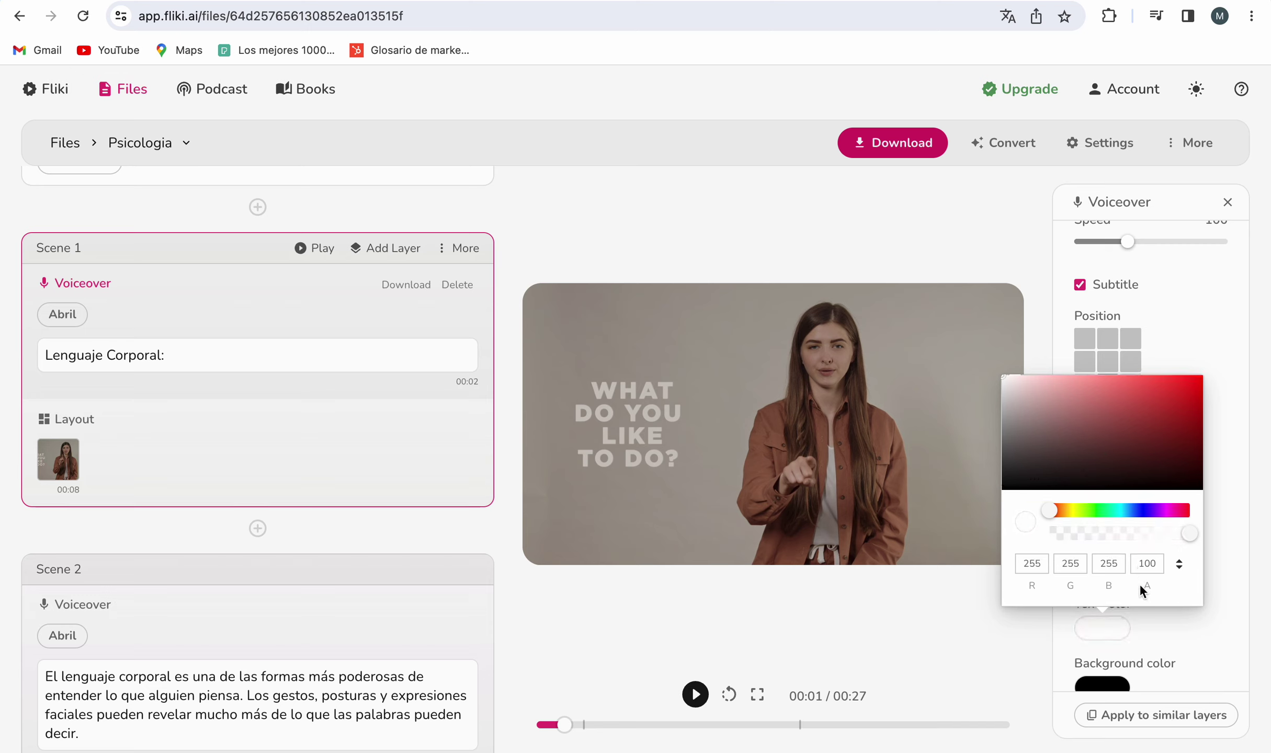
pyautogui.click(1218, 608)
# Step: Make the subtitle background of Scene 1's voiceover nearly transparent, with an alpha of 3
pyautogui.scroll(-2, 1218, 608)
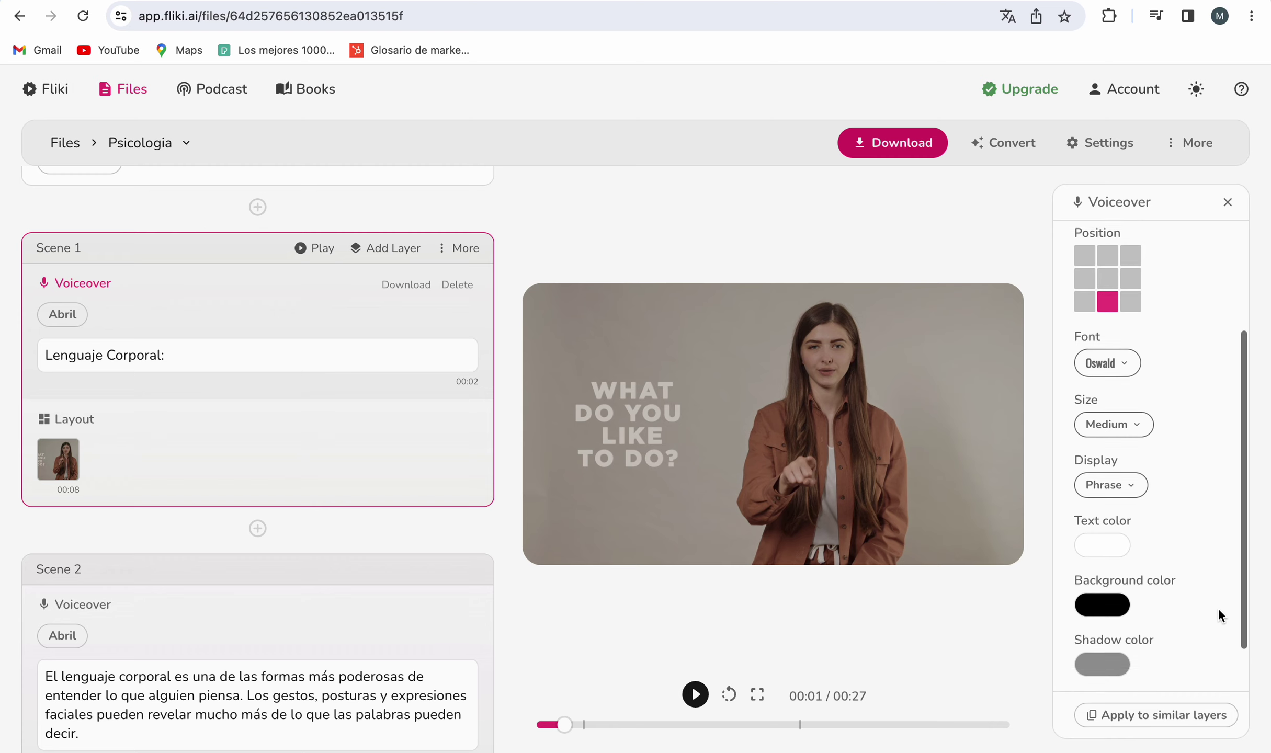
pyautogui.click(1091, 605)
pyautogui.click(1054, 511)
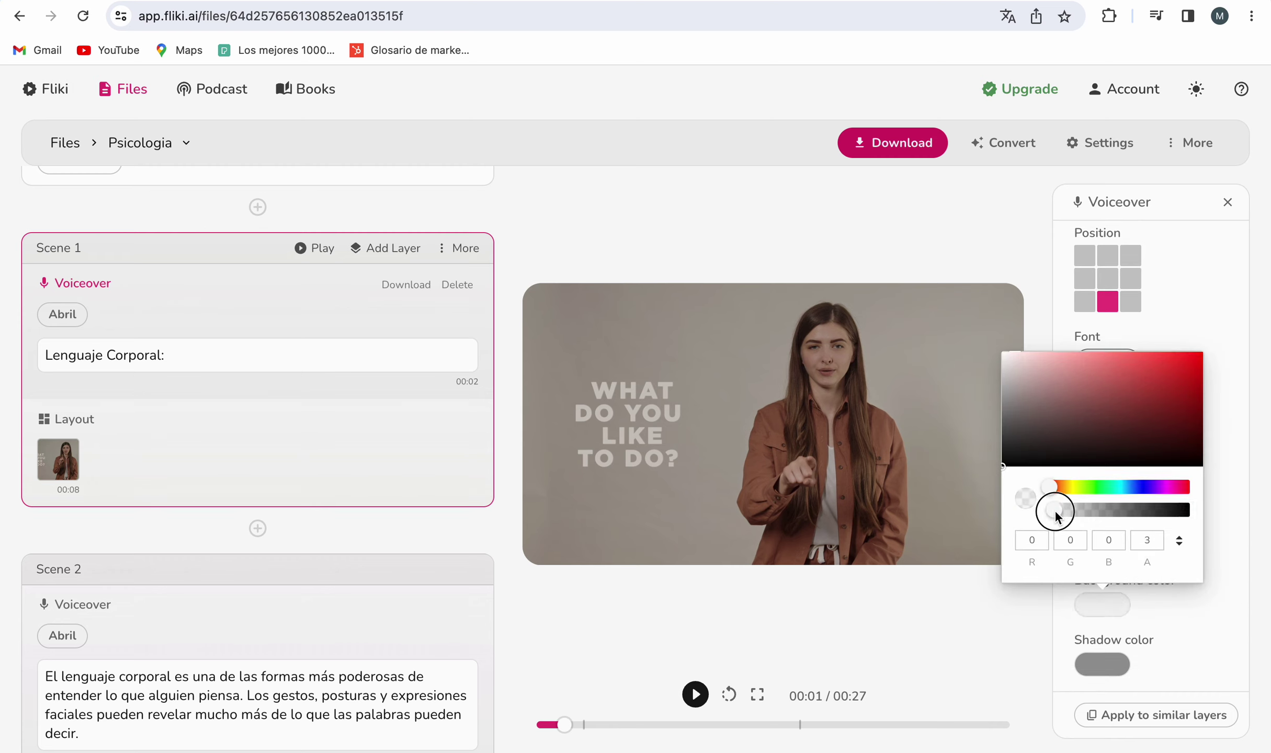
pyautogui.click(1190, 655)
pyautogui.scroll(-1, 1190, 656)
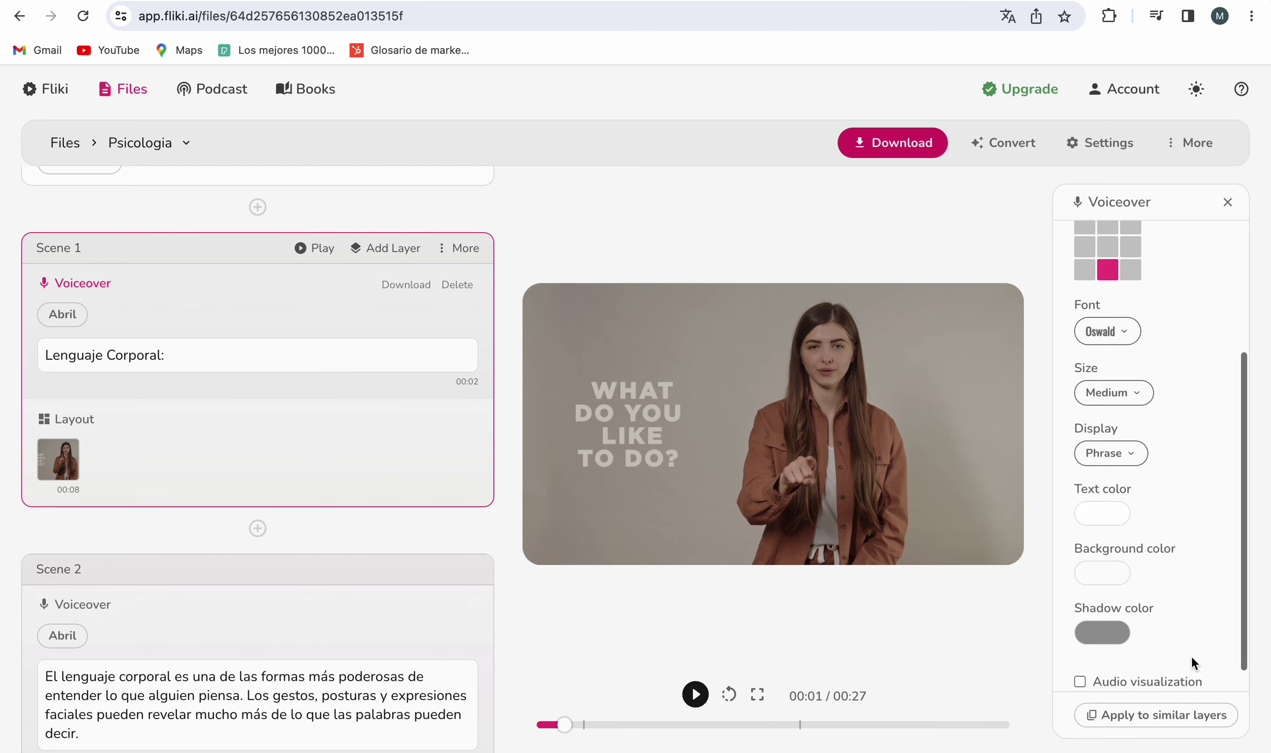
pyautogui.click(1102, 485)
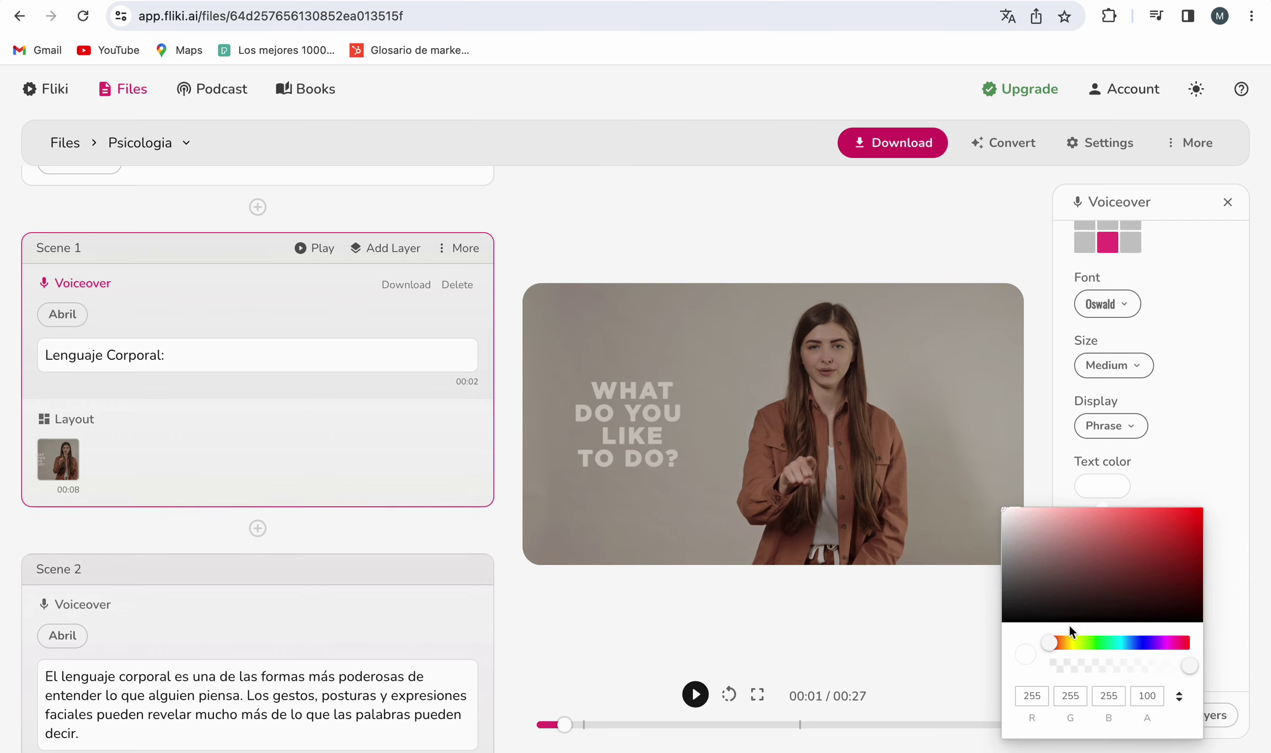
pyautogui.click(1223, 611)
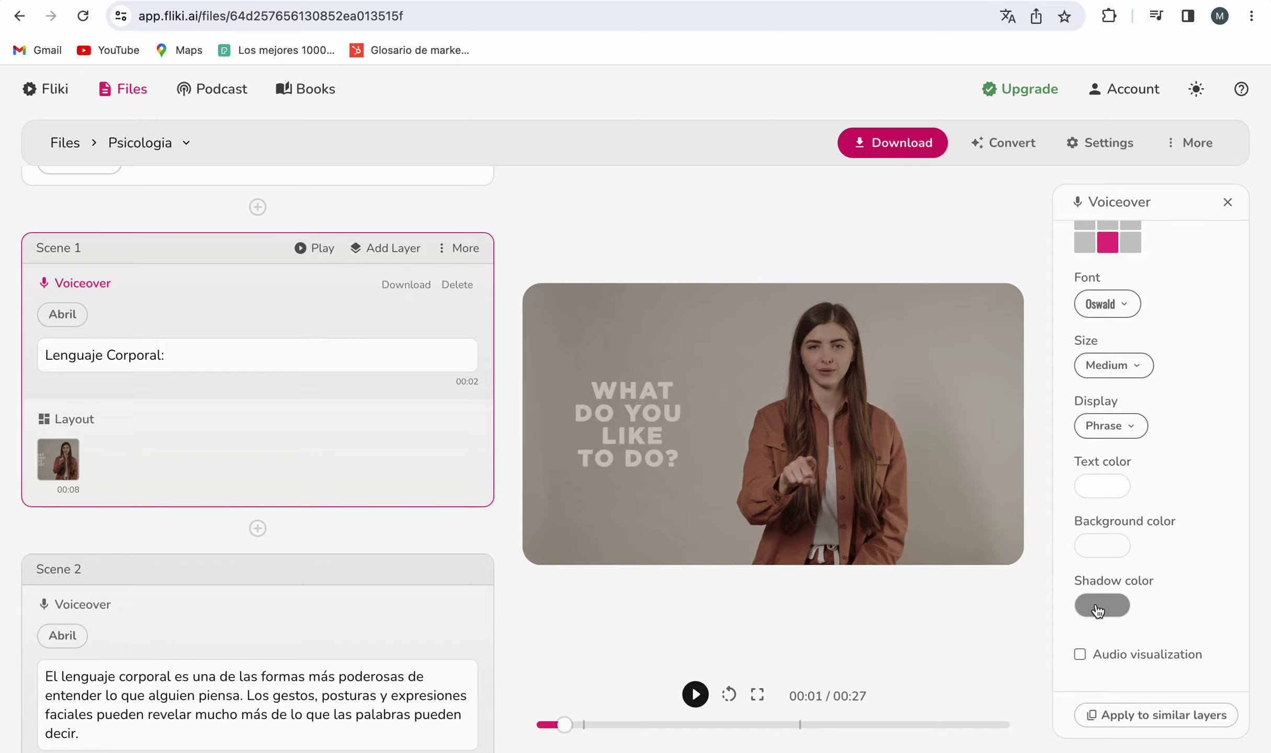
# Step: Copy Scene 1's subtitle settings to all voiceover layers and preview the video with the new subtitles
pyautogui.click(1113, 713)
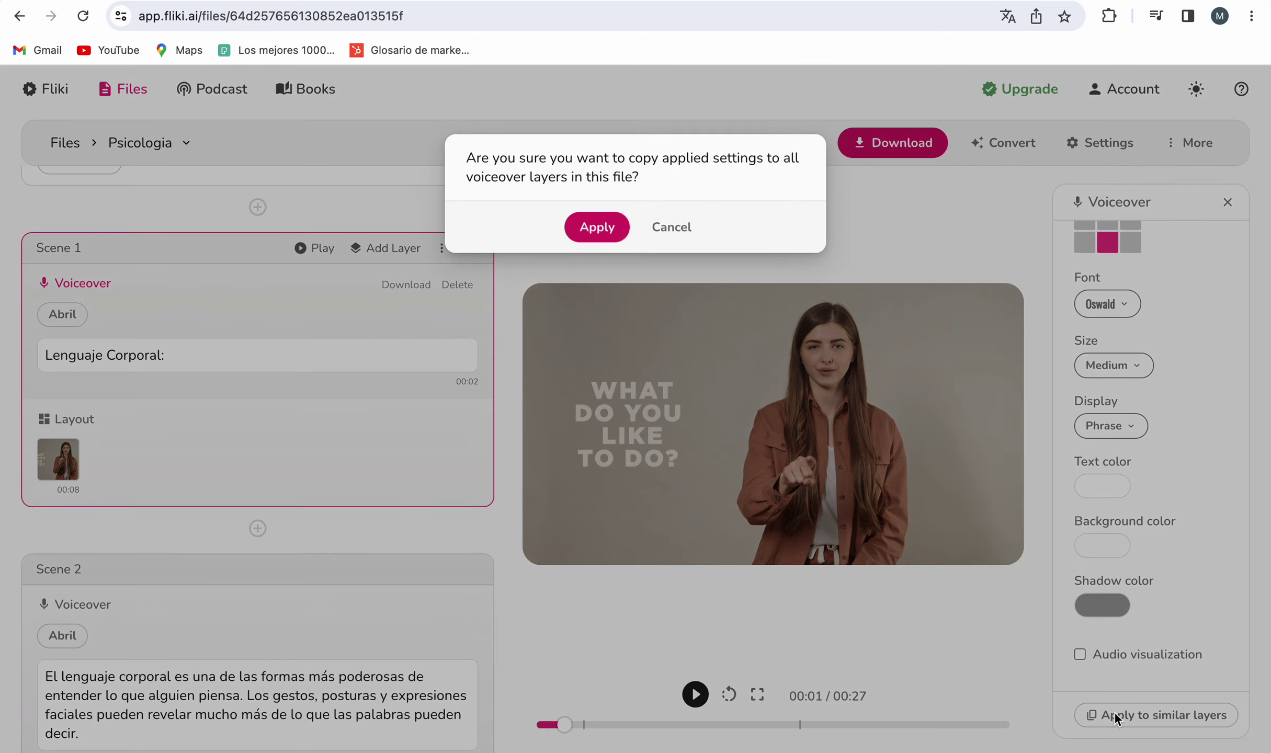
pyautogui.click(603, 227)
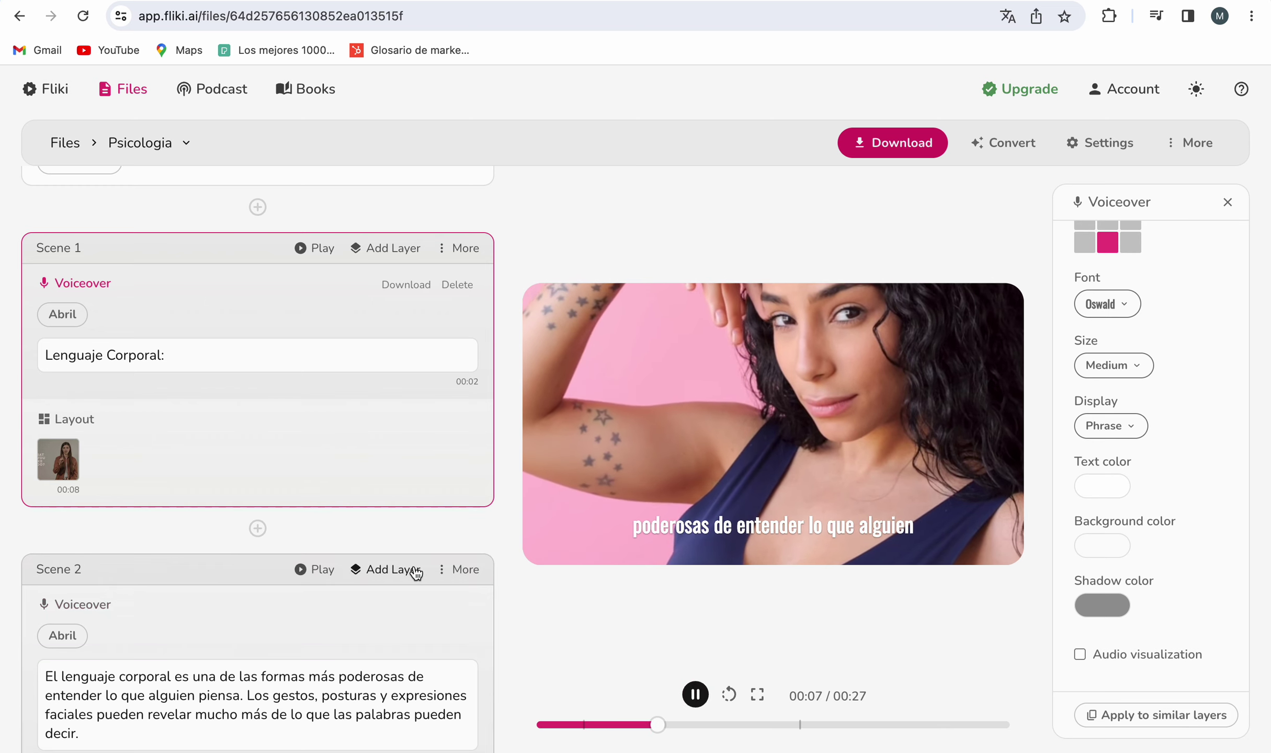
pyautogui.scroll(-1, 416, 570)
pyautogui.scroll(-2, 414, 568)
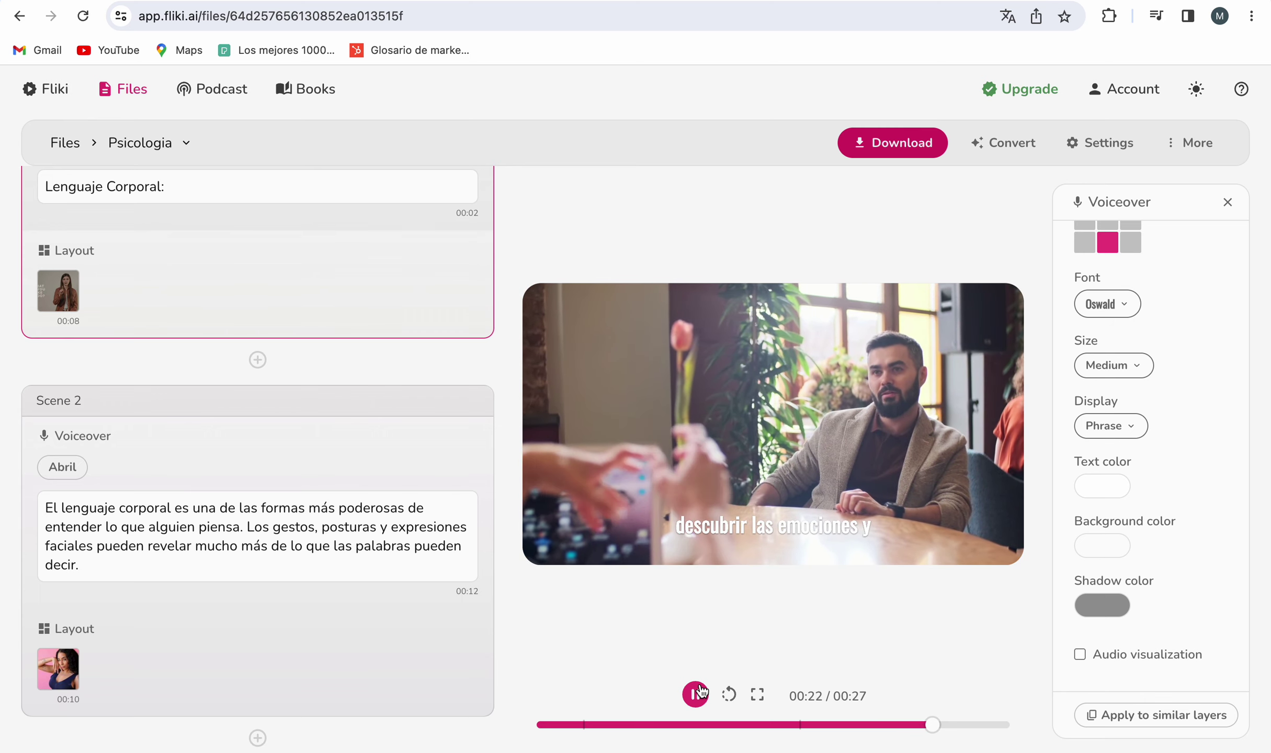
pyautogui.click(696, 694)
# Step: Sample the male Spanish (Spain) voices Enrique, Ignacio and Teo, and assign Enrique to Scene 1's voiceover
pyautogui.scroll(-2, 384, 617)
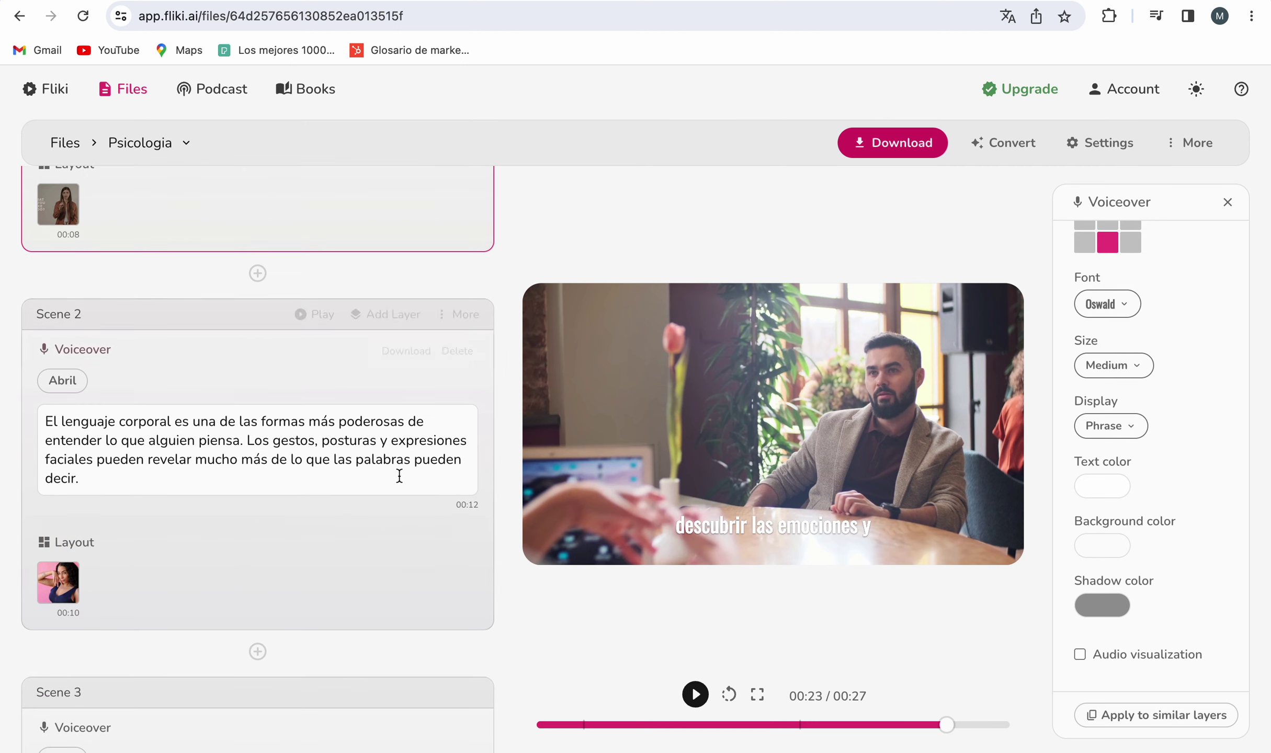
pyautogui.scroll(4, 393, 471)
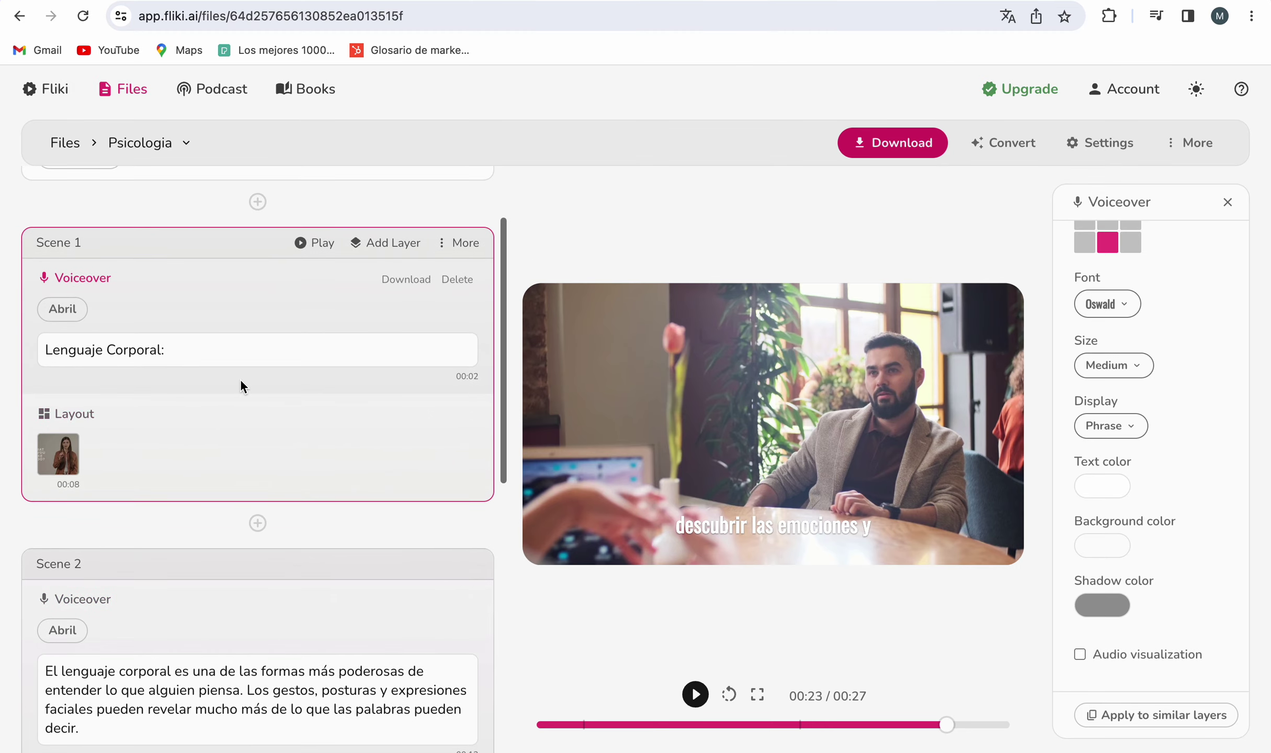
pyautogui.click(61, 313)
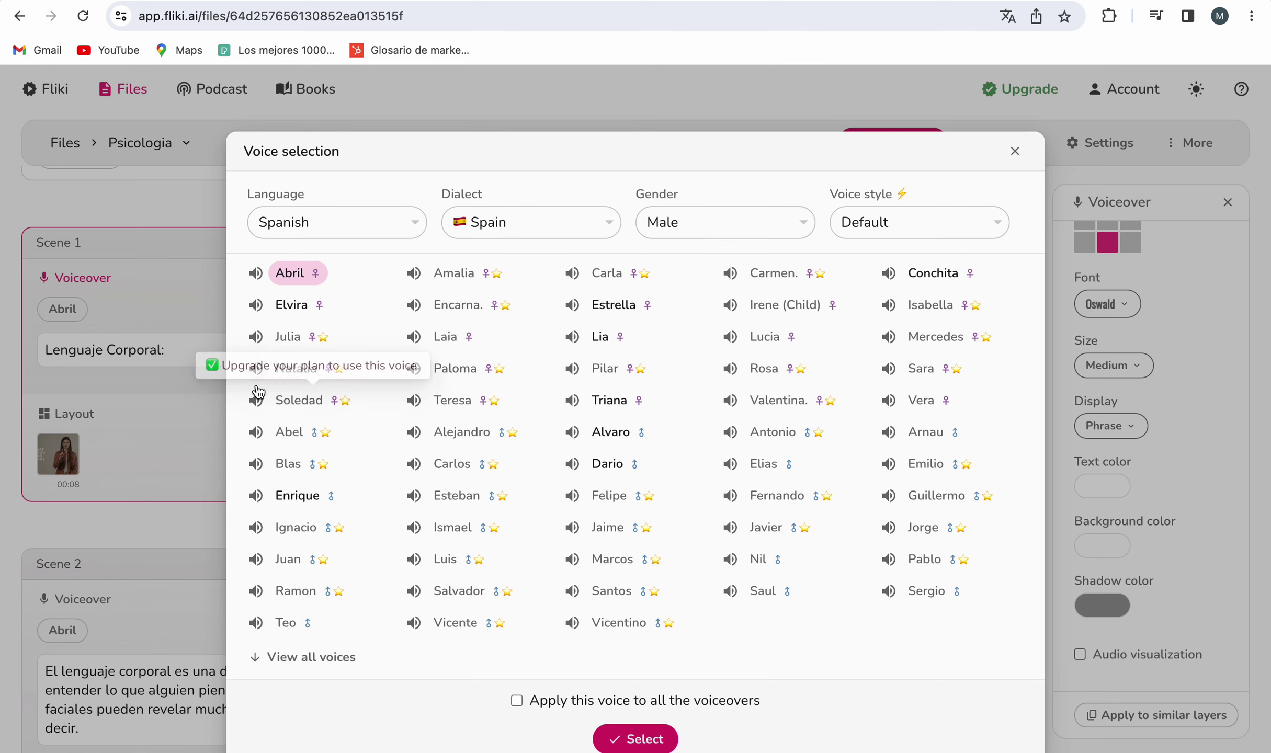
pyautogui.click(255, 497)
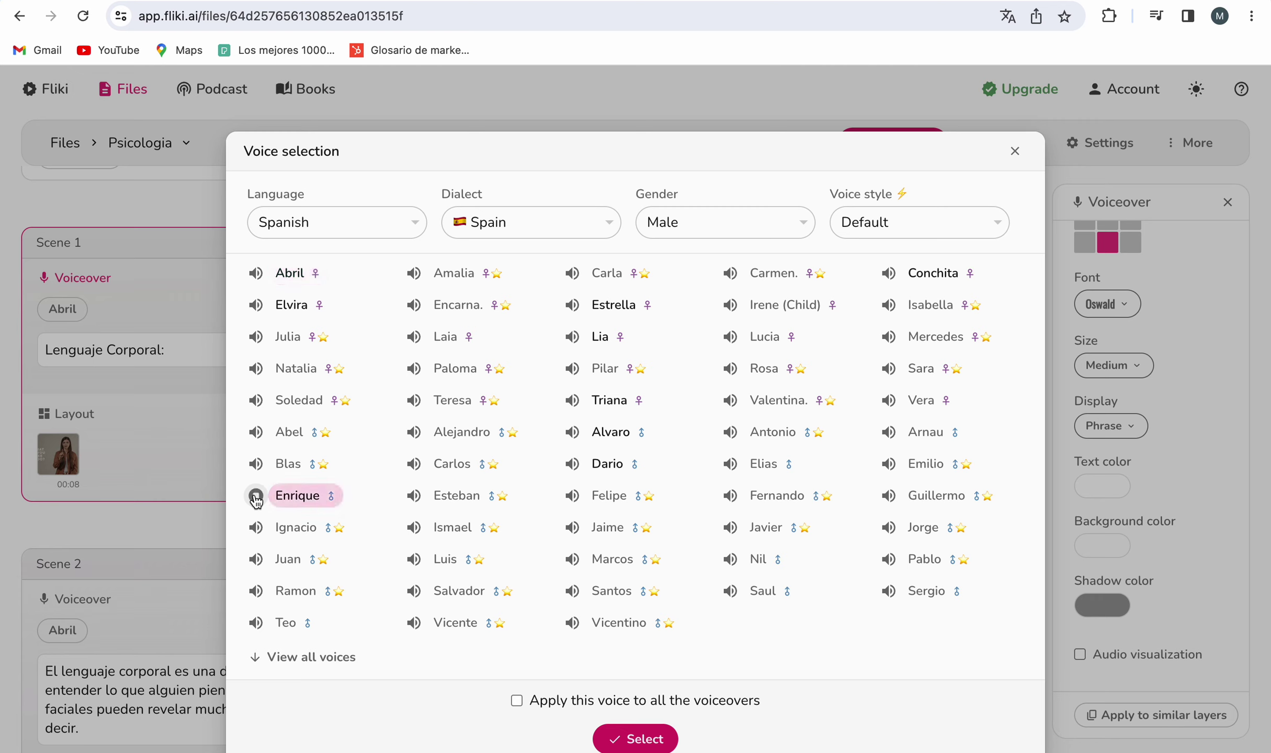
pyautogui.click(256, 528)
pyautogui.scroll(-1, 257, 577)
pyautogui.click(257, 605)
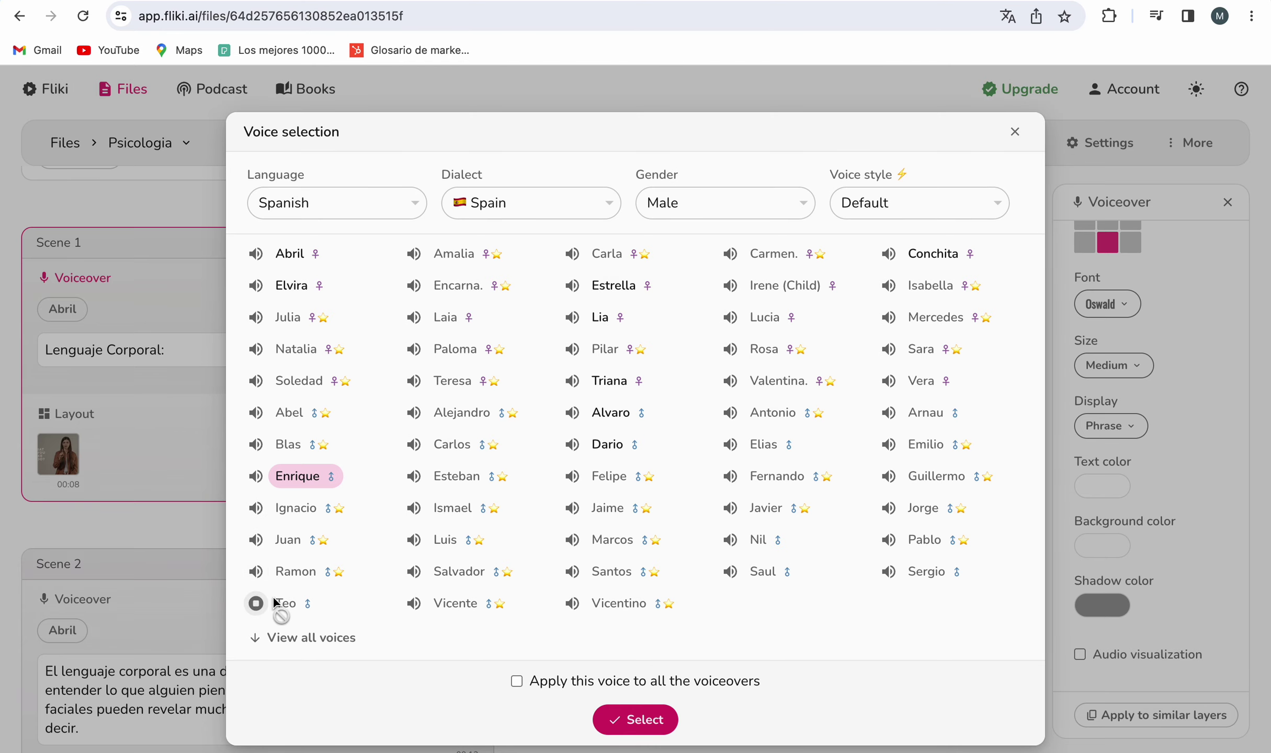
pyautogui.click(630, 712)
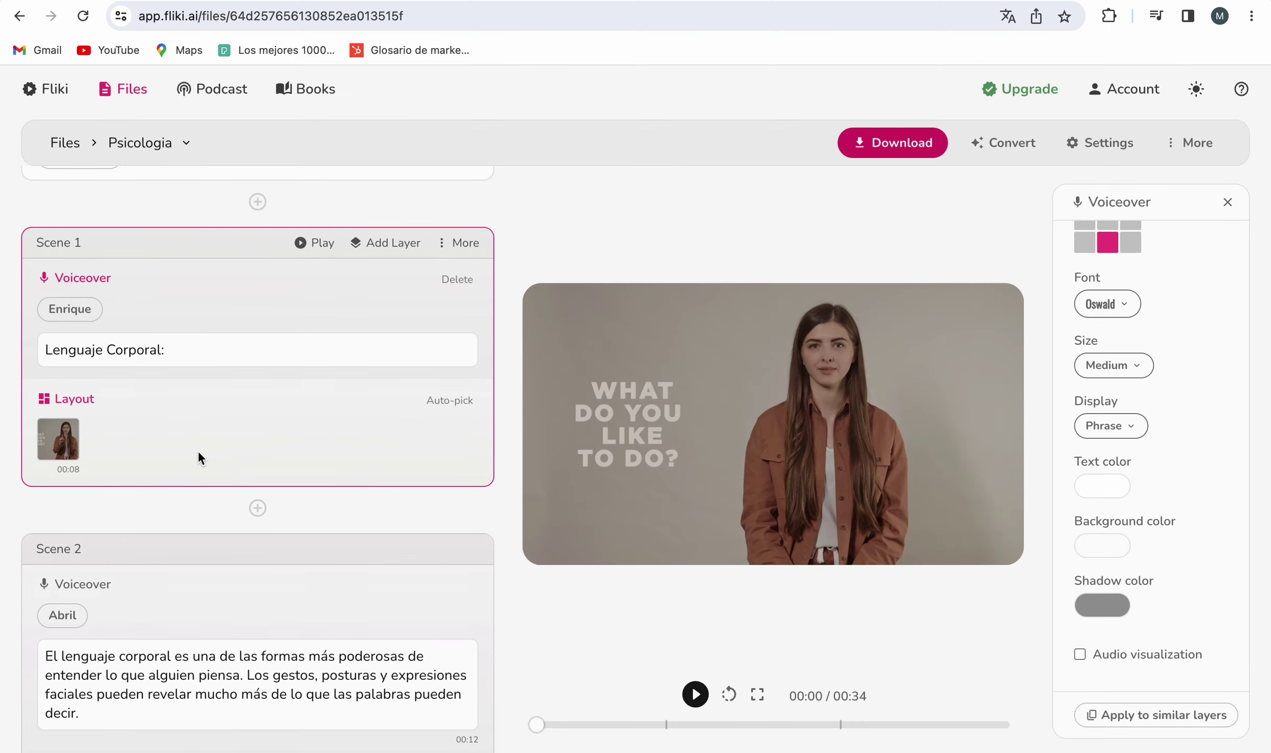
# Step: Apply the Spanish (Spain) male voice Enrique to all the voiceovers in the video
pyautogui.click(90, 314)
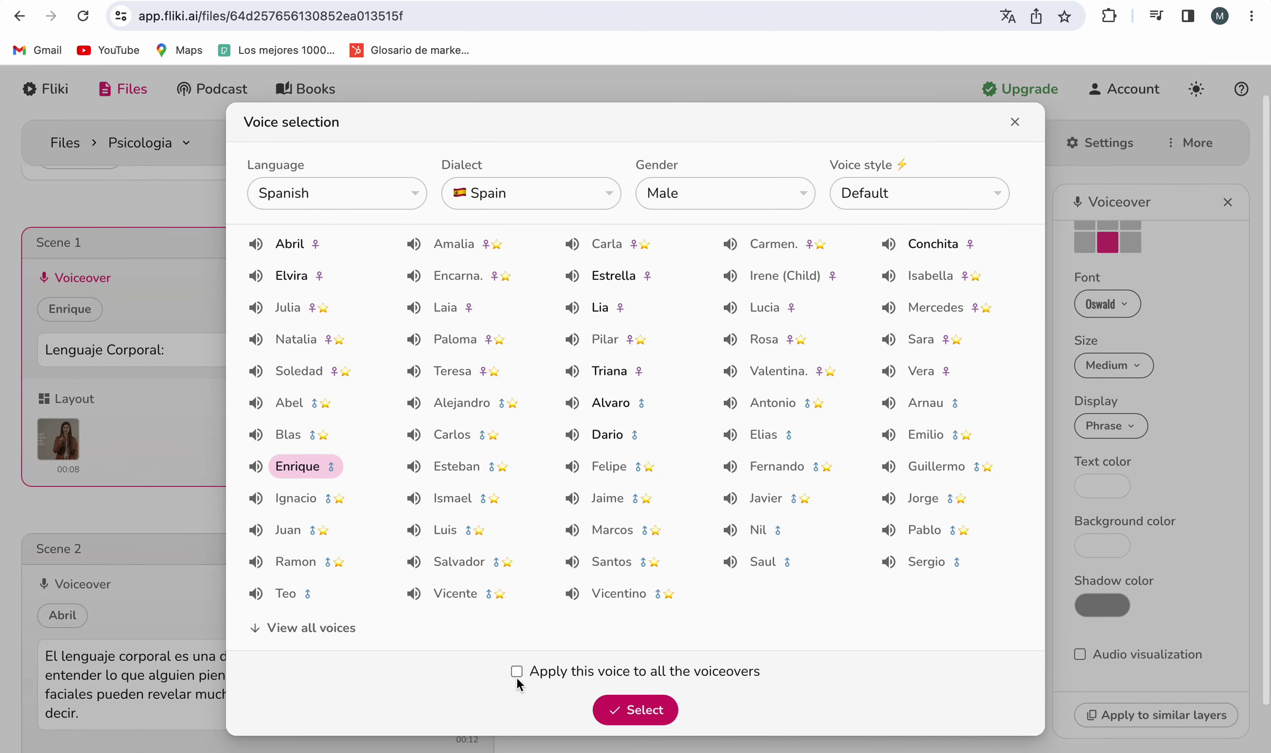
pyautogui.click(528, 677)
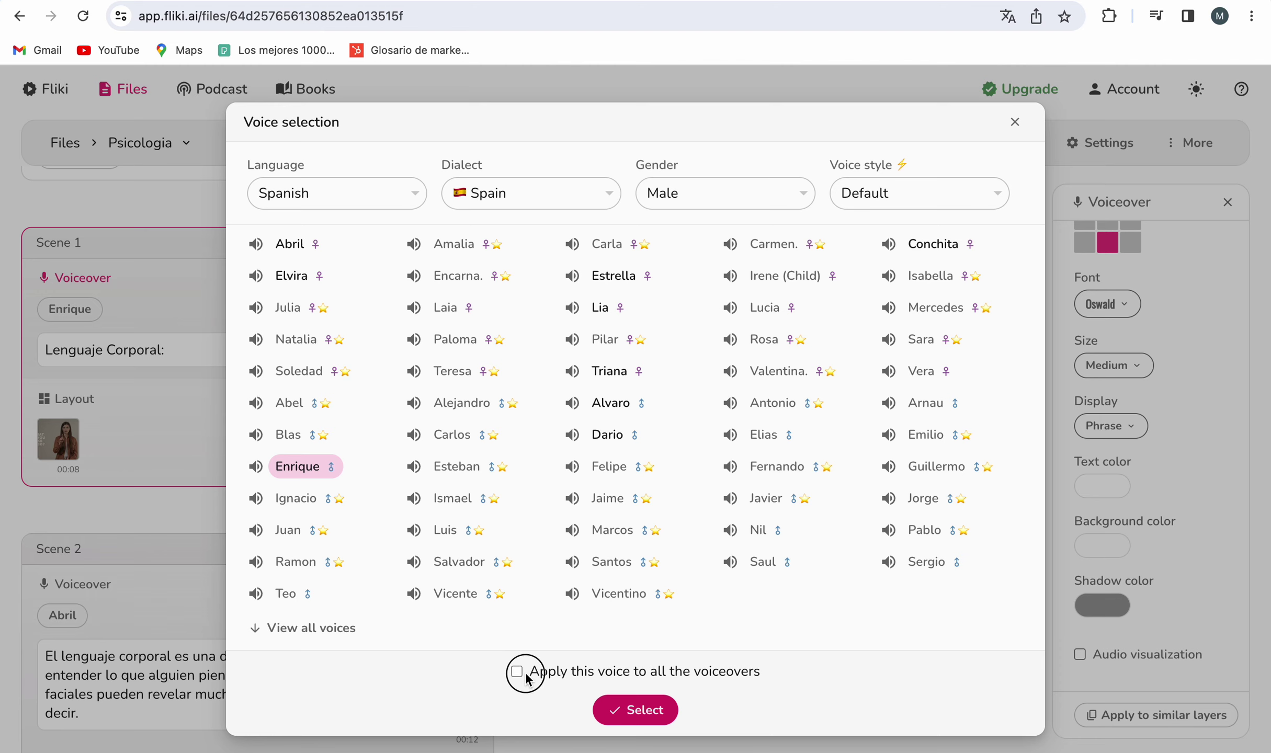
pyautogui.click(602, 719)
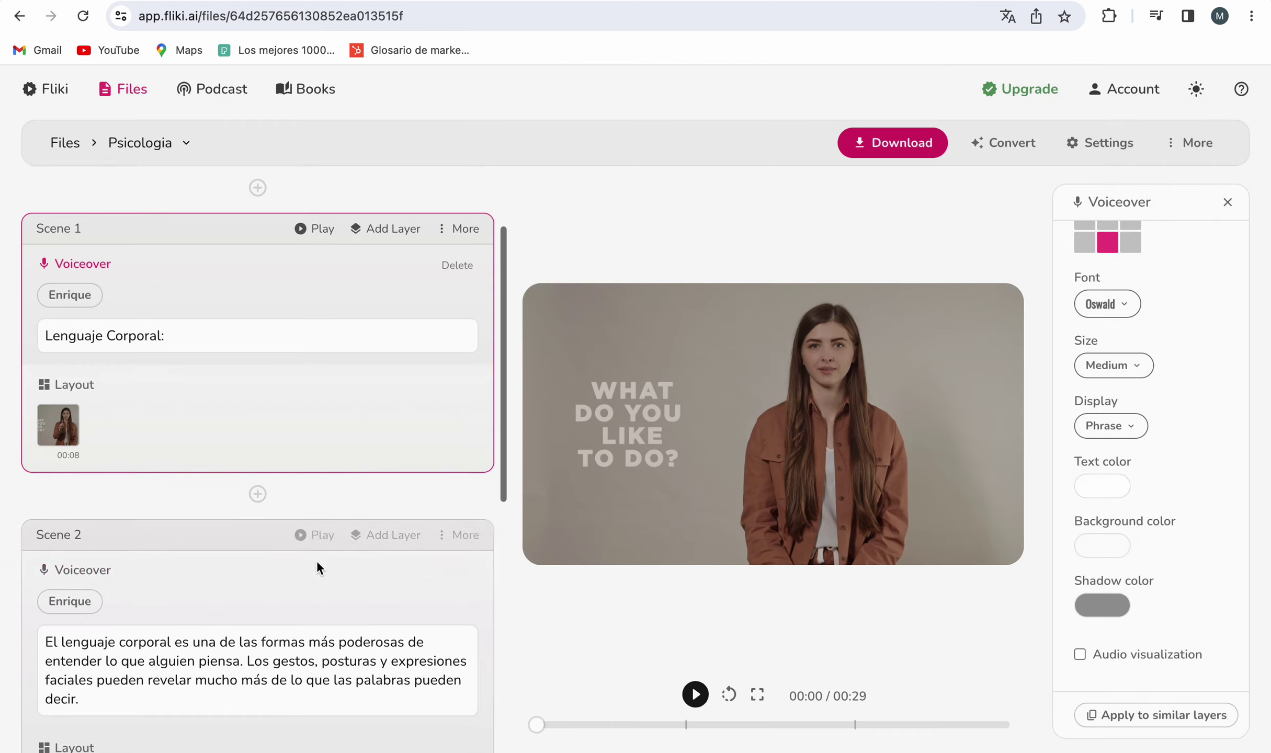
# Step: Preview the video with the Enrique voice, and check the voiceovers of Scenes 1 to 3 and the total duration
pyautogui.scroll(-4, 317, 560)
pyautogui.scroll(-2, 317, 560)
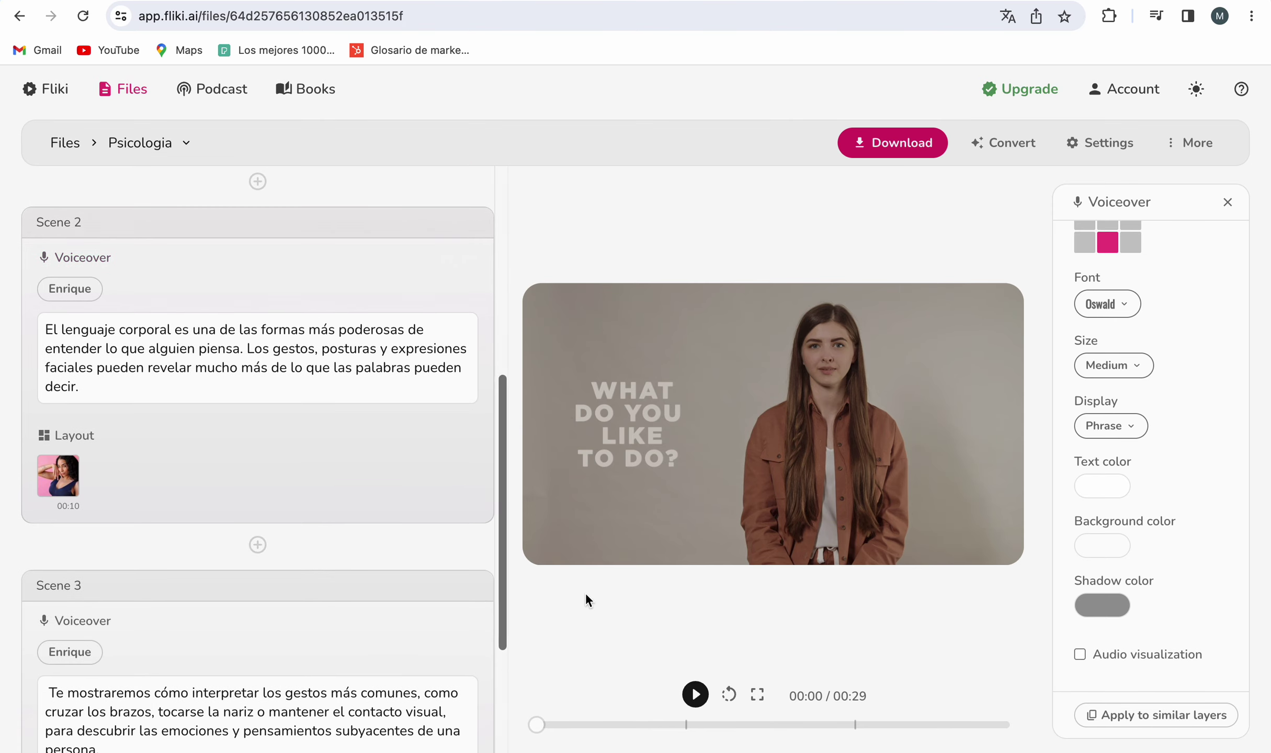
pyautogui.click(697, 696)
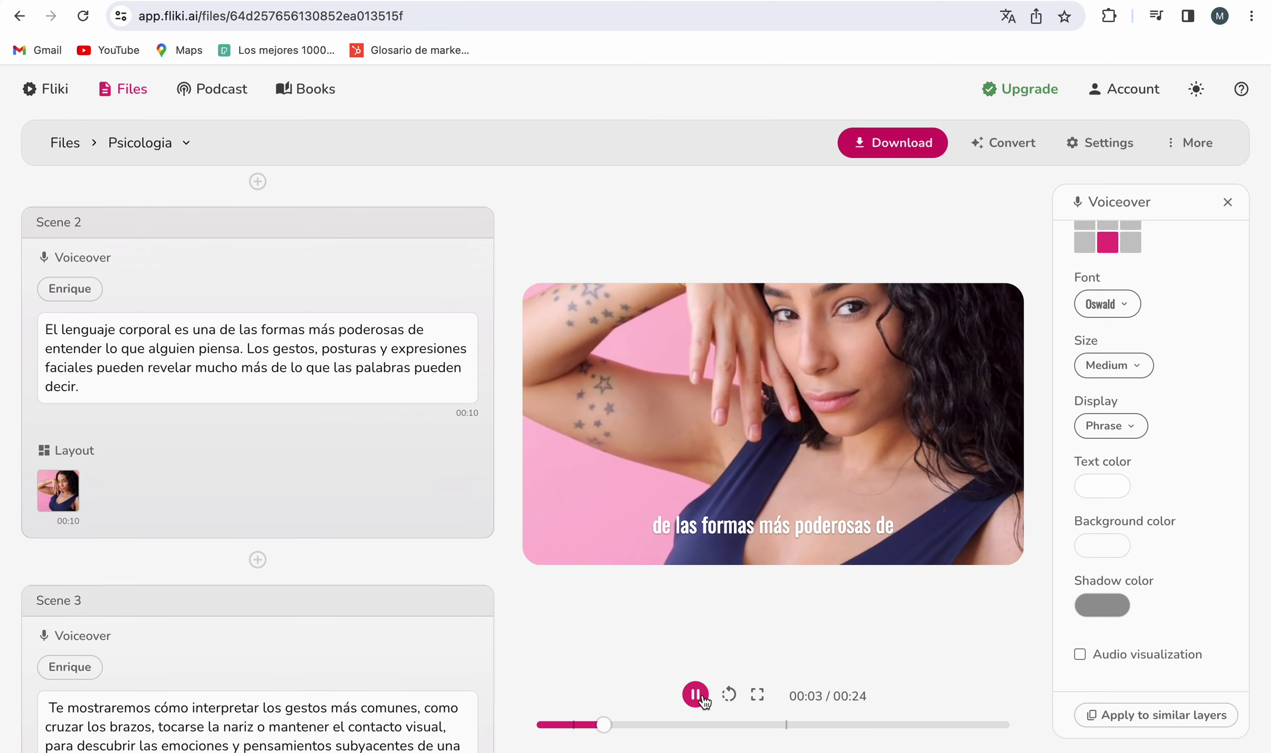
pyautogui.click(696, 695)
pyautogui.scroll(-4, 495, 519)
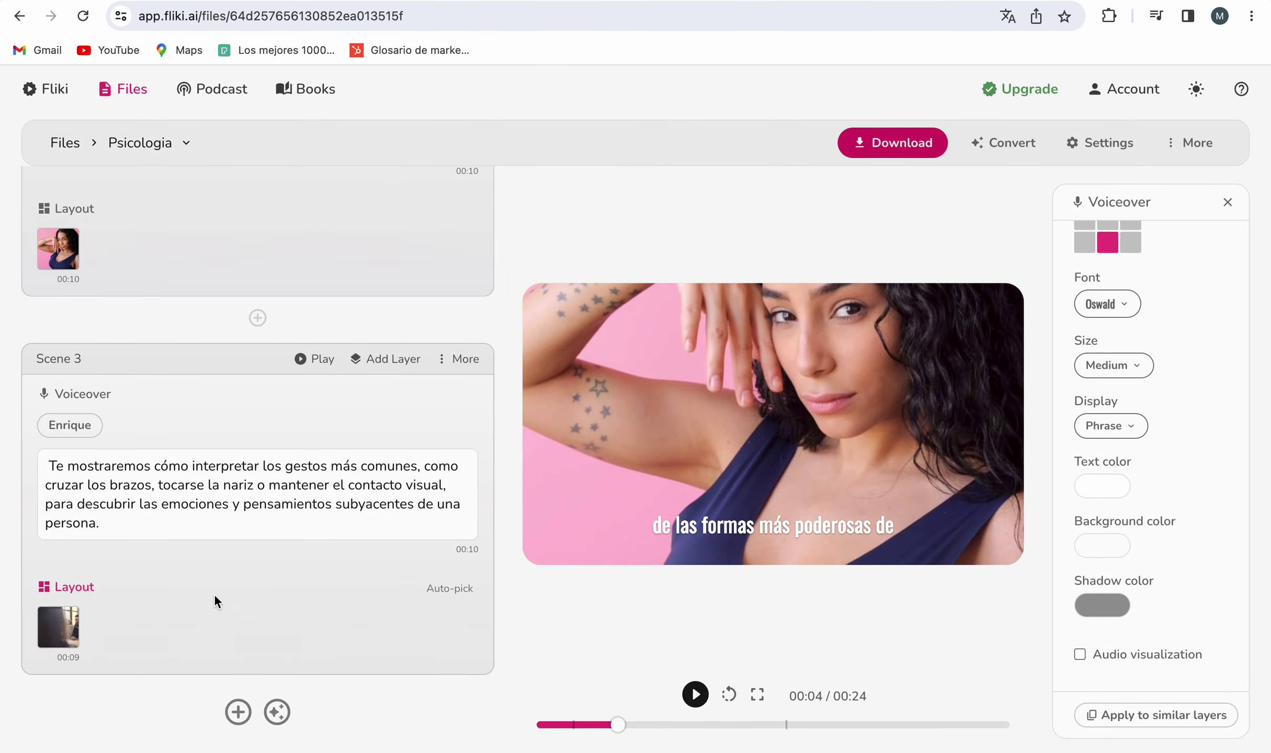
pyautogui.scroll(4, 327, 569)
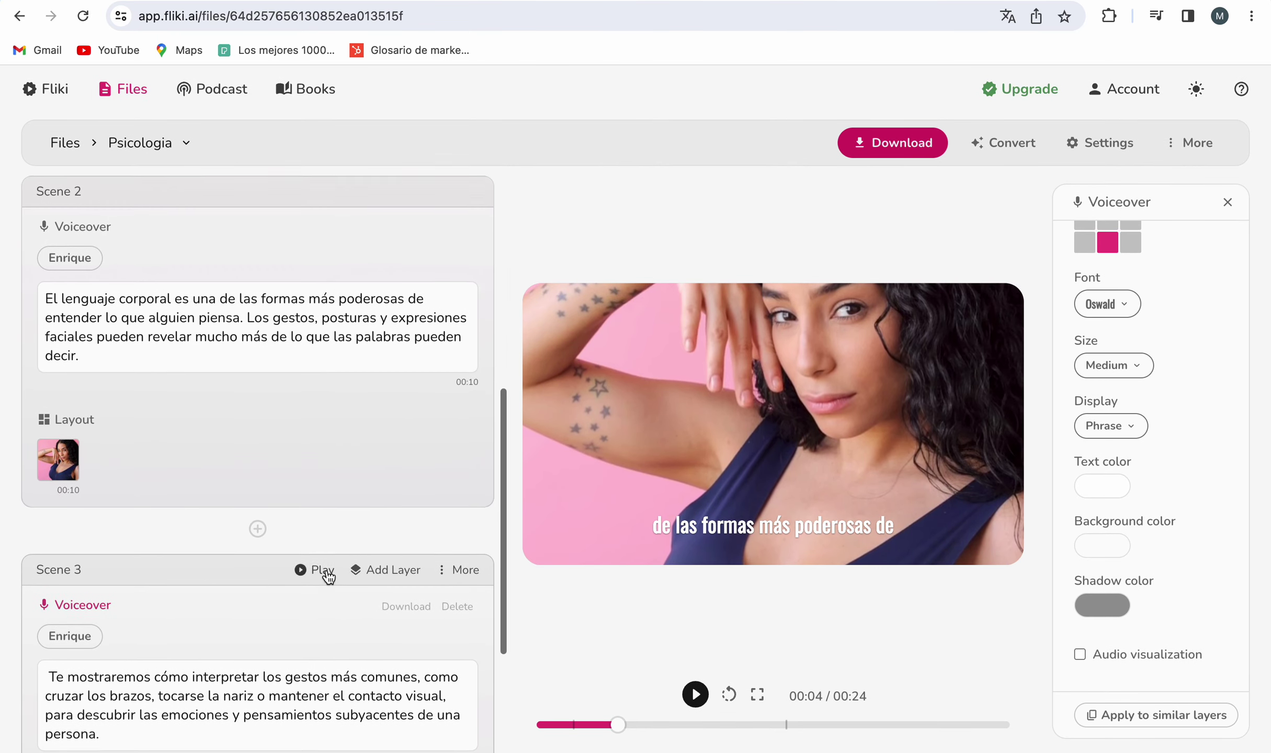
pyautogui.scroll(6, 397, 431)
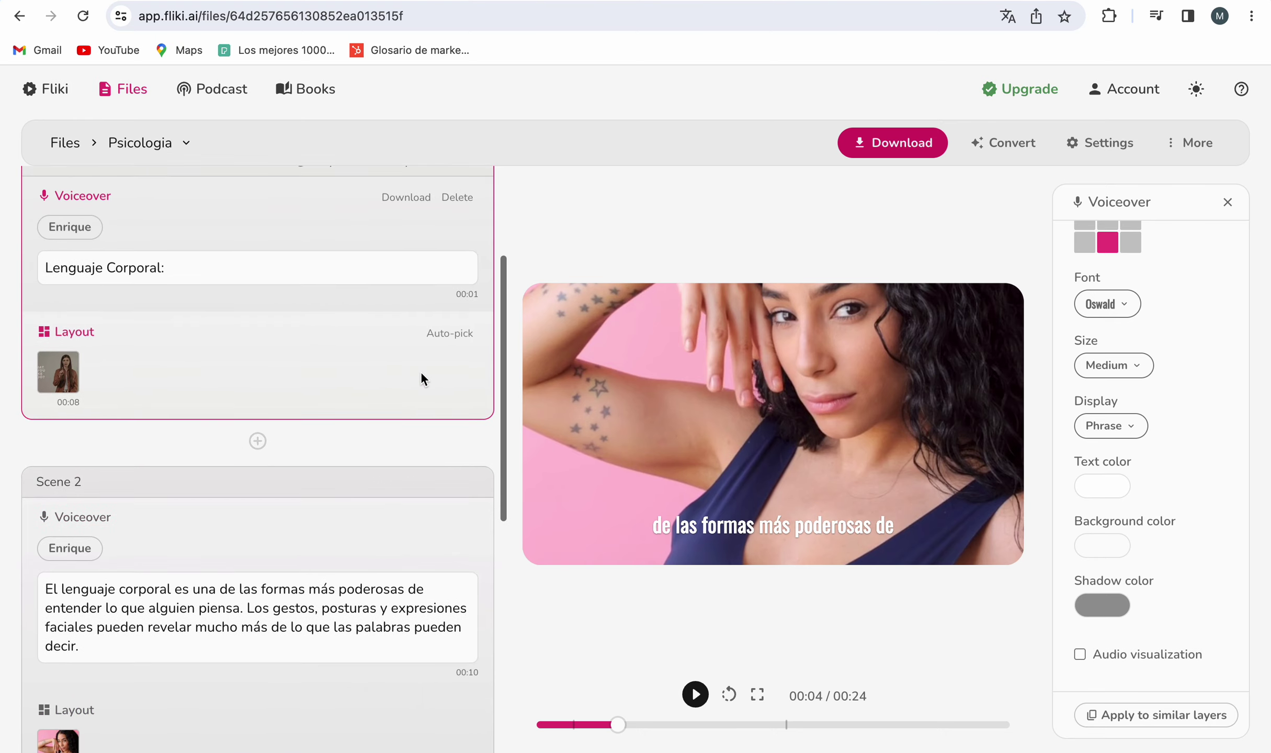
pyautogui.scroll(-10, 458, 467)
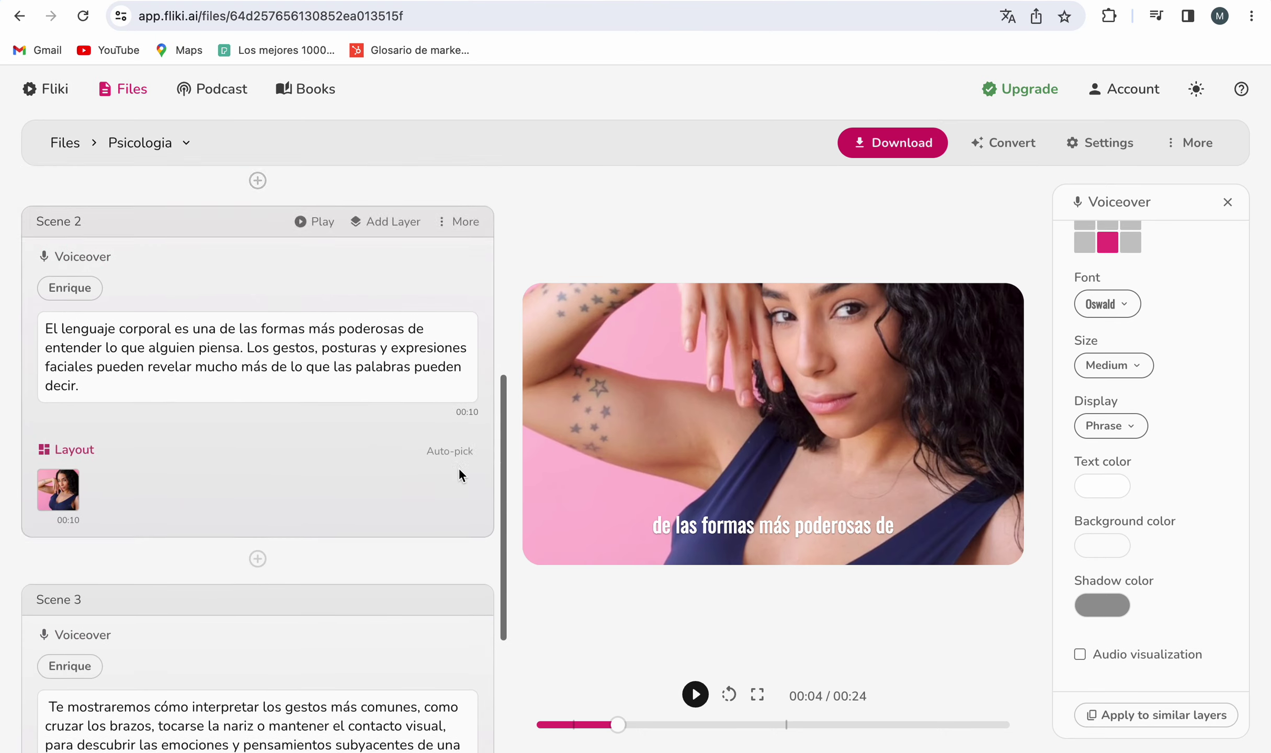
pyautogui.doubleClick(837, 694)
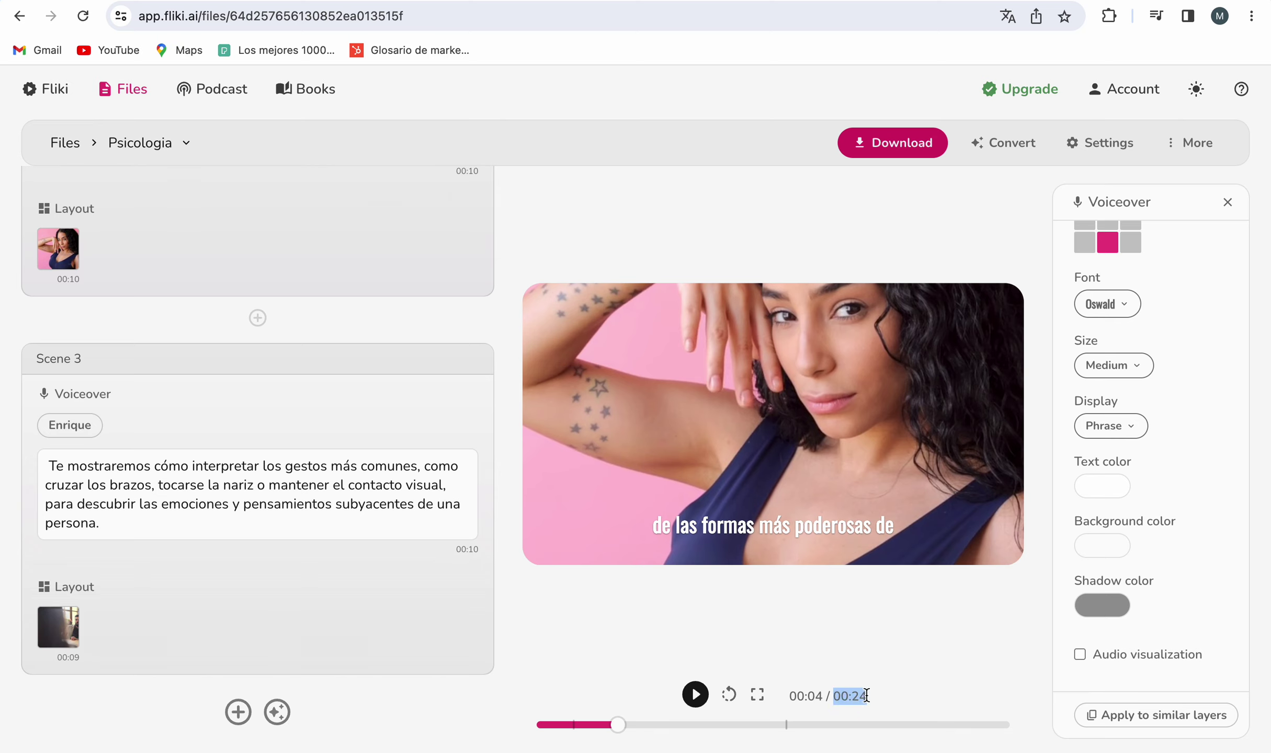
pyautogui.click(841, 705)
# Step: Switch to ChatGPT and review the script sections that follow Truco 1, starting with Truco 2: Microexpresiones Faciales
pyautogui.click(1039, 2)
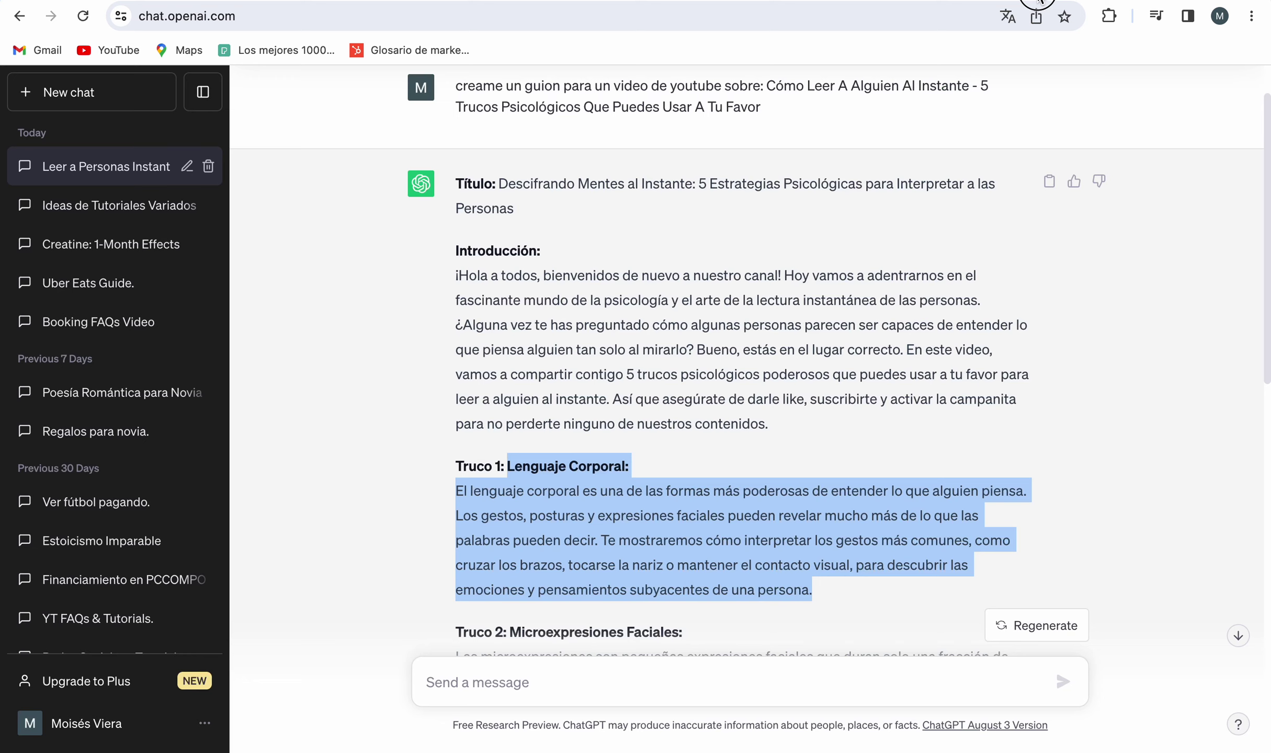
pyautogui.scroll(-5, 695, 466)
pyautogui.click(695, 465)
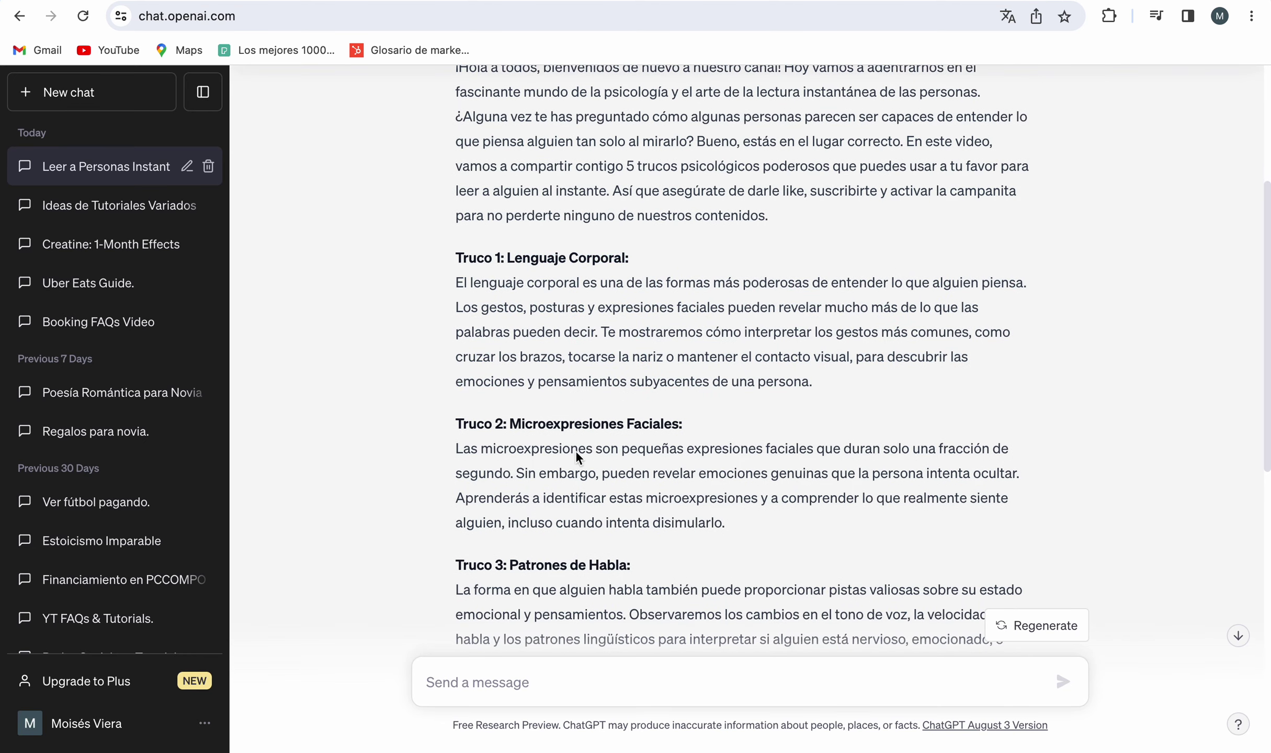
pyautogui.scroll(-1, 540, 442)
pyautogui.scroll(-3, 590, 528)
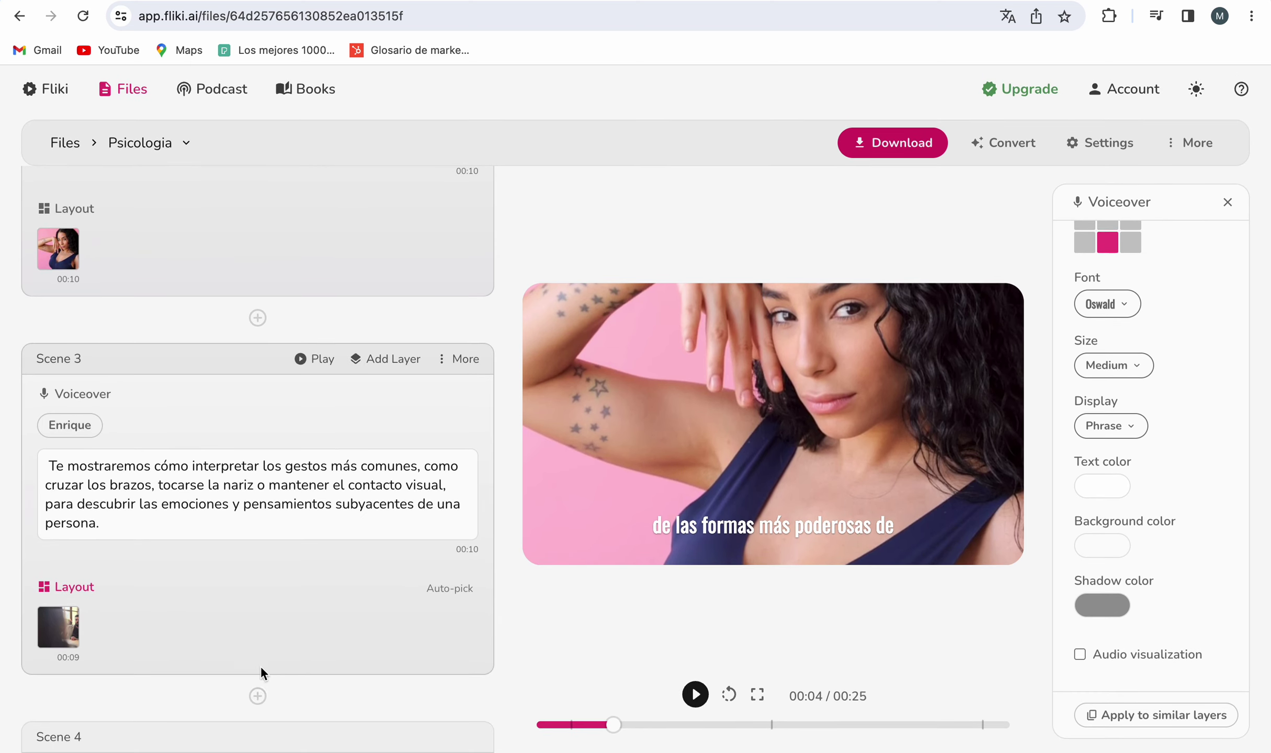
# Step: Select the empty Scene 4 and search the stock video library for "emociones" to find media for its layout
pyautogui.scroll(-5, 259, 675)
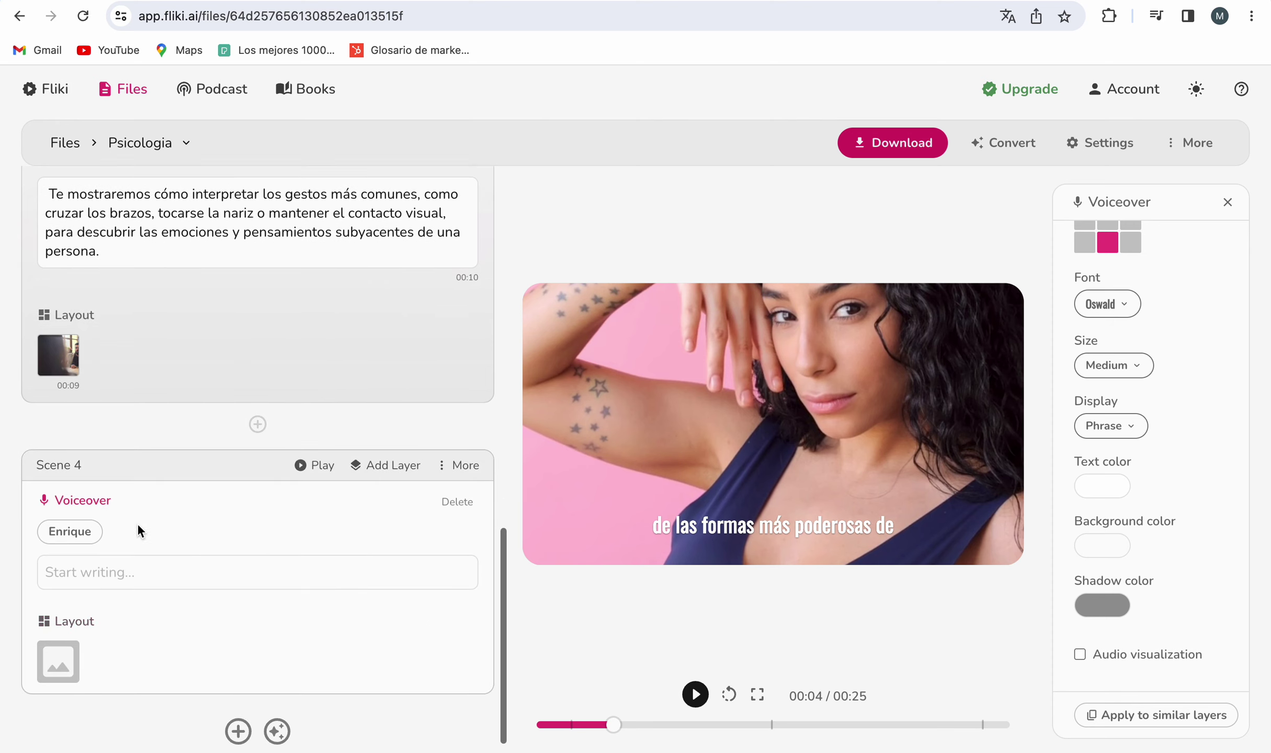
pyautogui.click(113, 575)
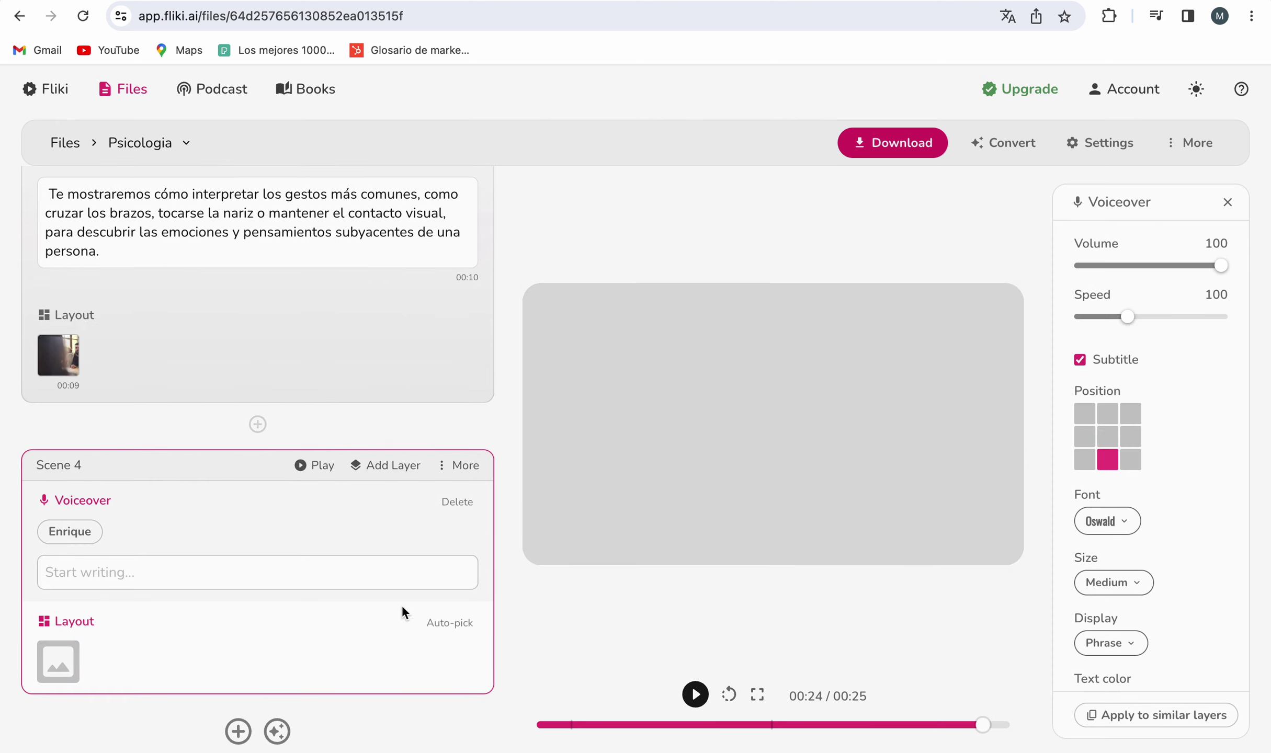
pyautogui.click(65, 663)
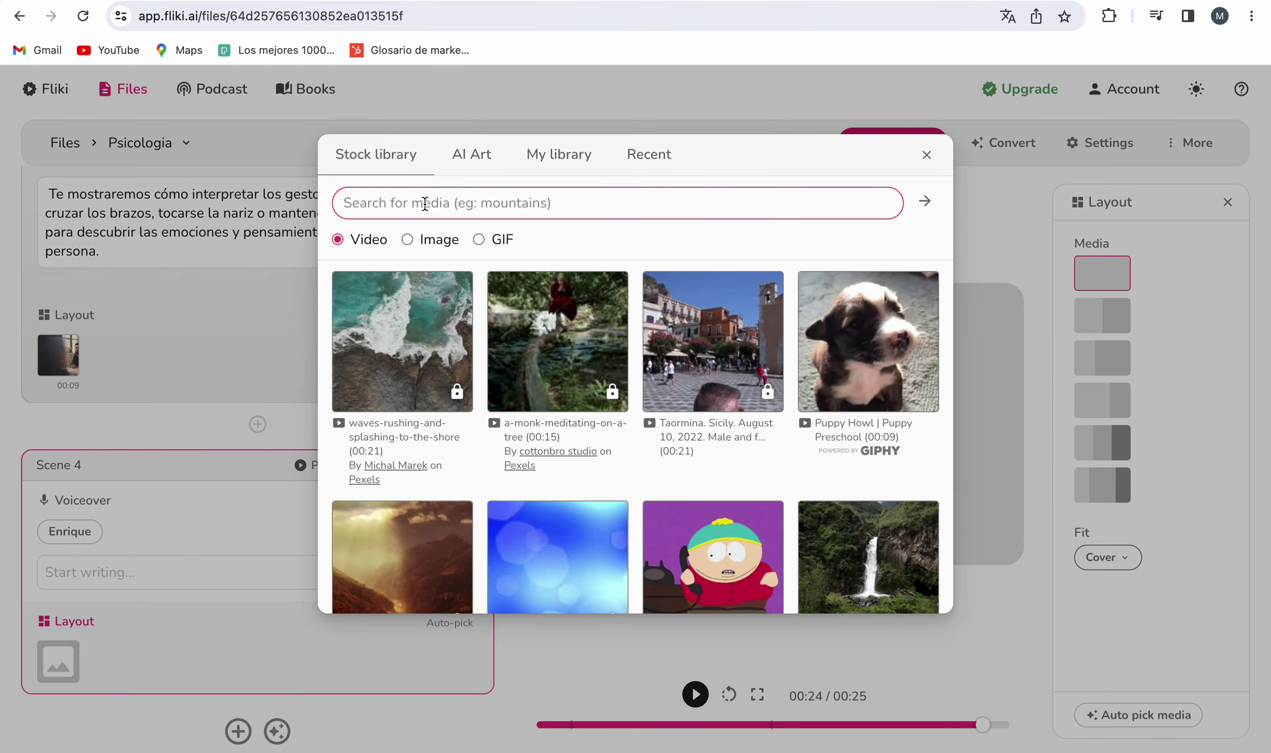
pyautogui.write('emoc')
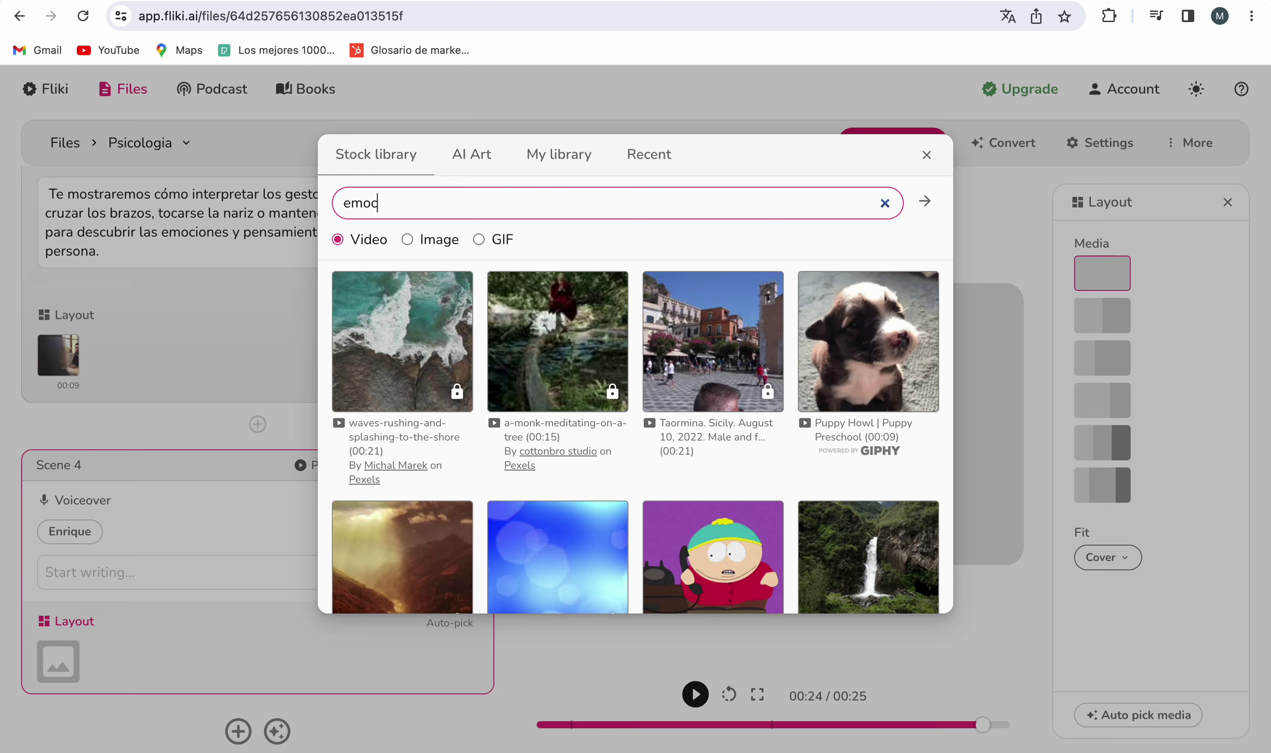
pyautogui.write('iones')
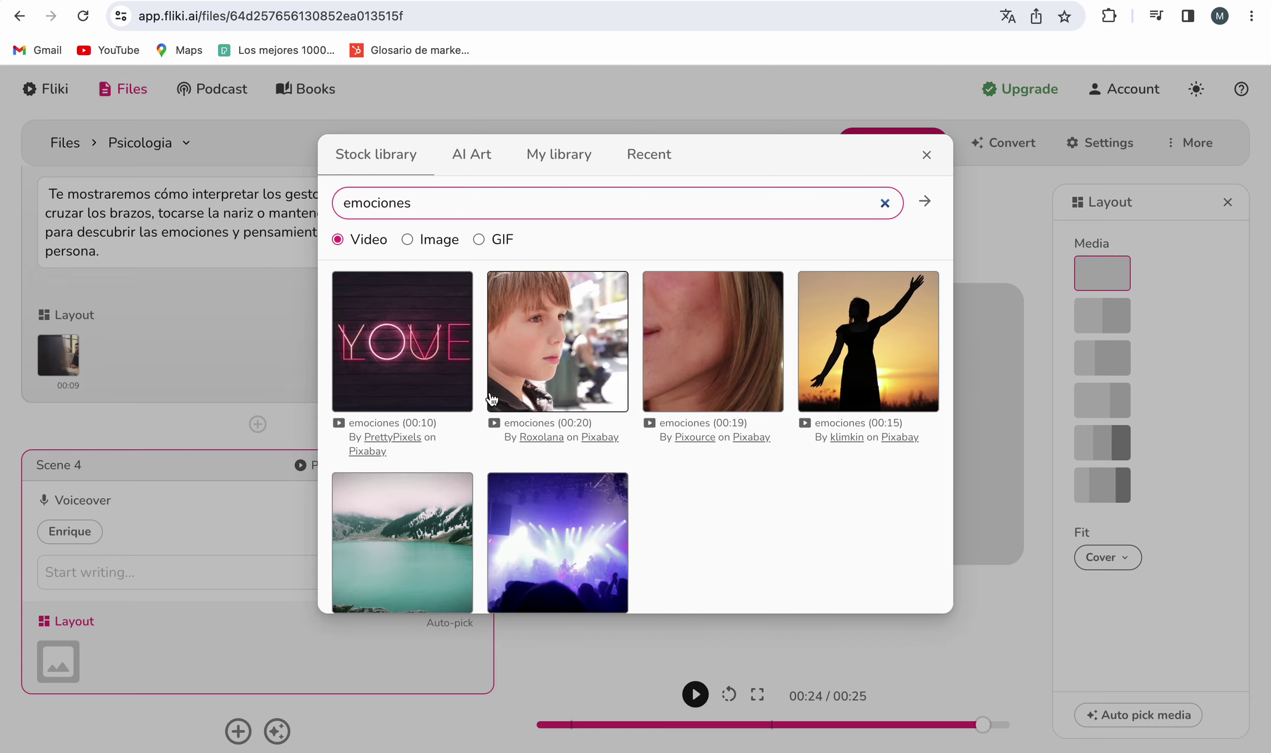
pyautogui.scroll(-1, 491, 400)
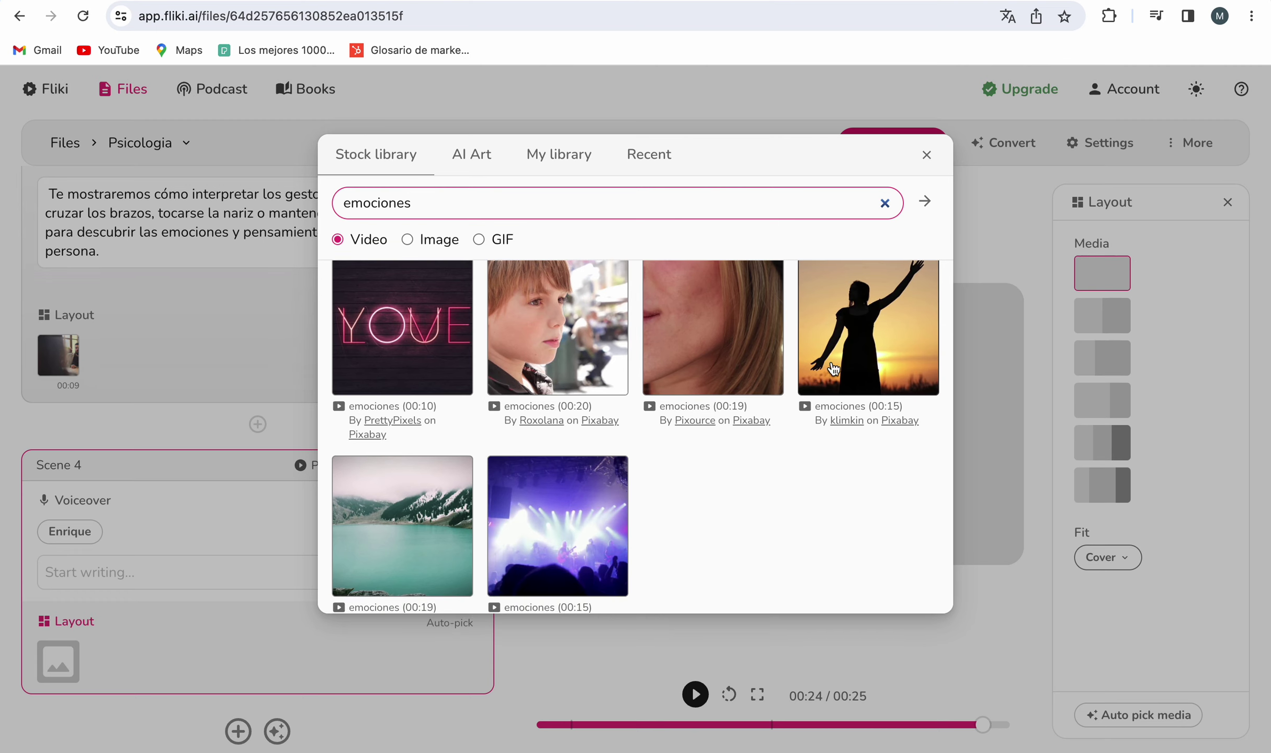
pyautogui.scroll(-3, 844, 366)
pyautogui.scroll(3, 843, 360)
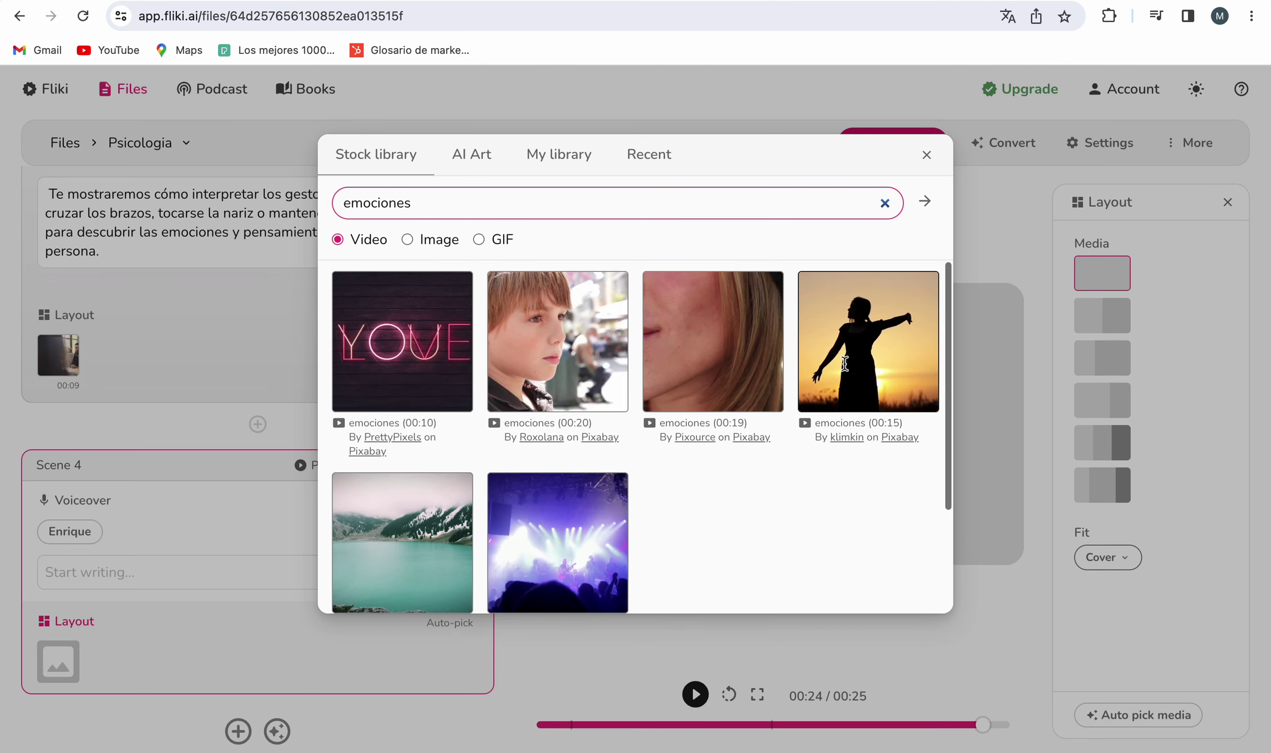